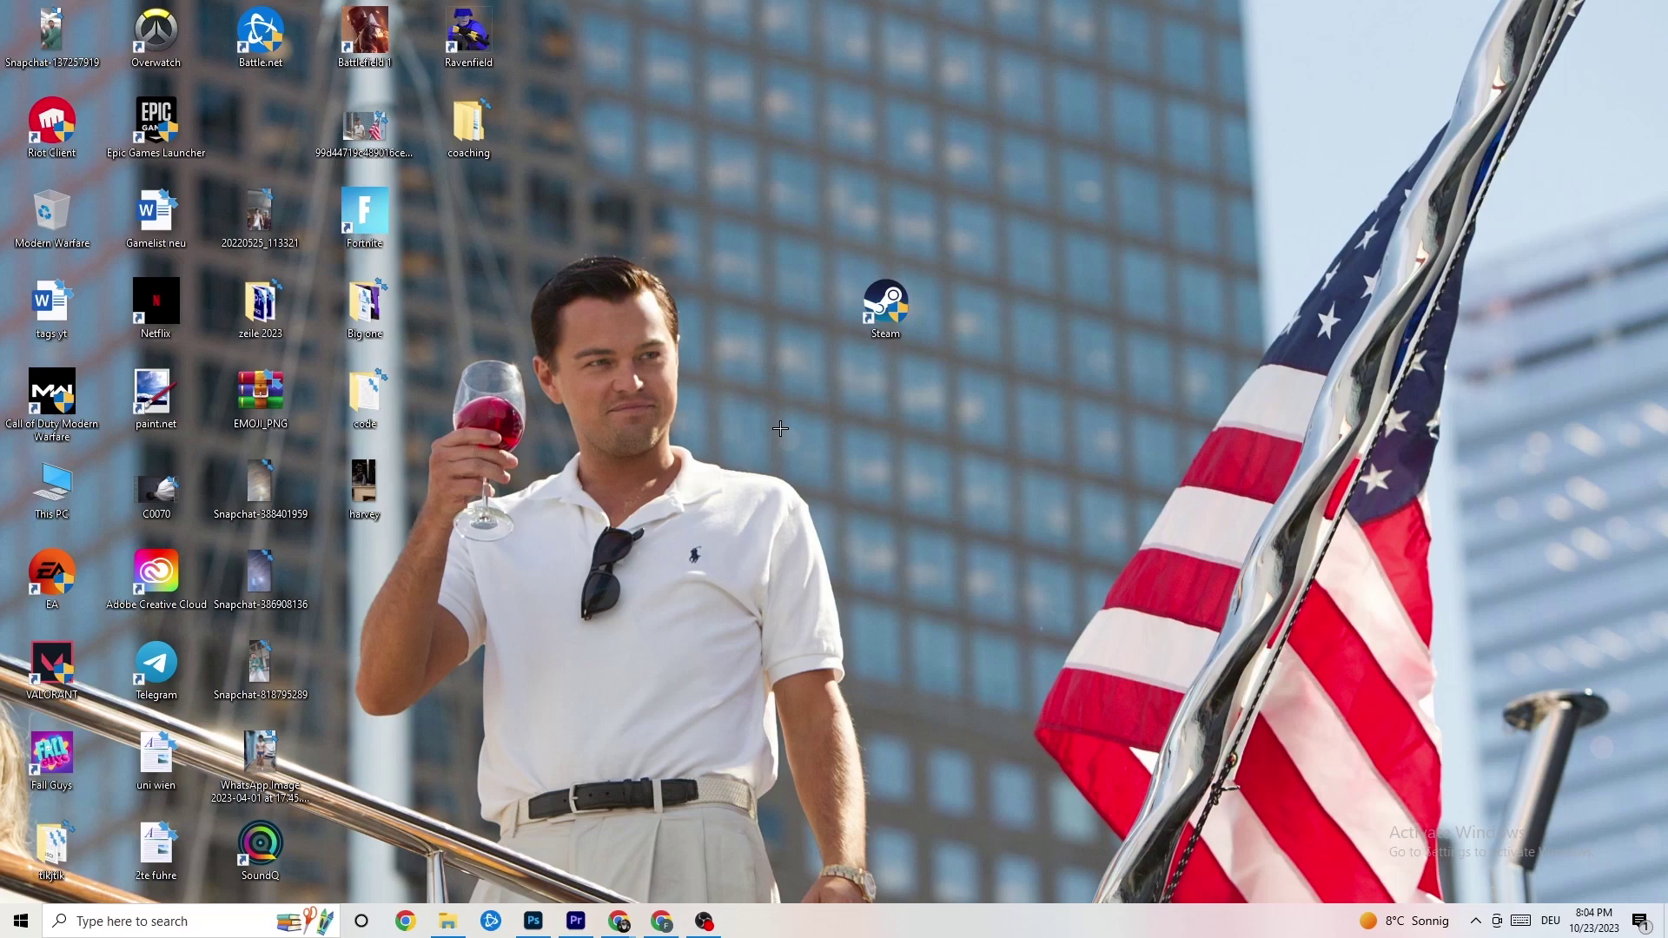
Open the Steam desktop shortcut's properties and review its compatibility mode and run-as-administrator settings
left_click_drag(881, 305, 778, 376)
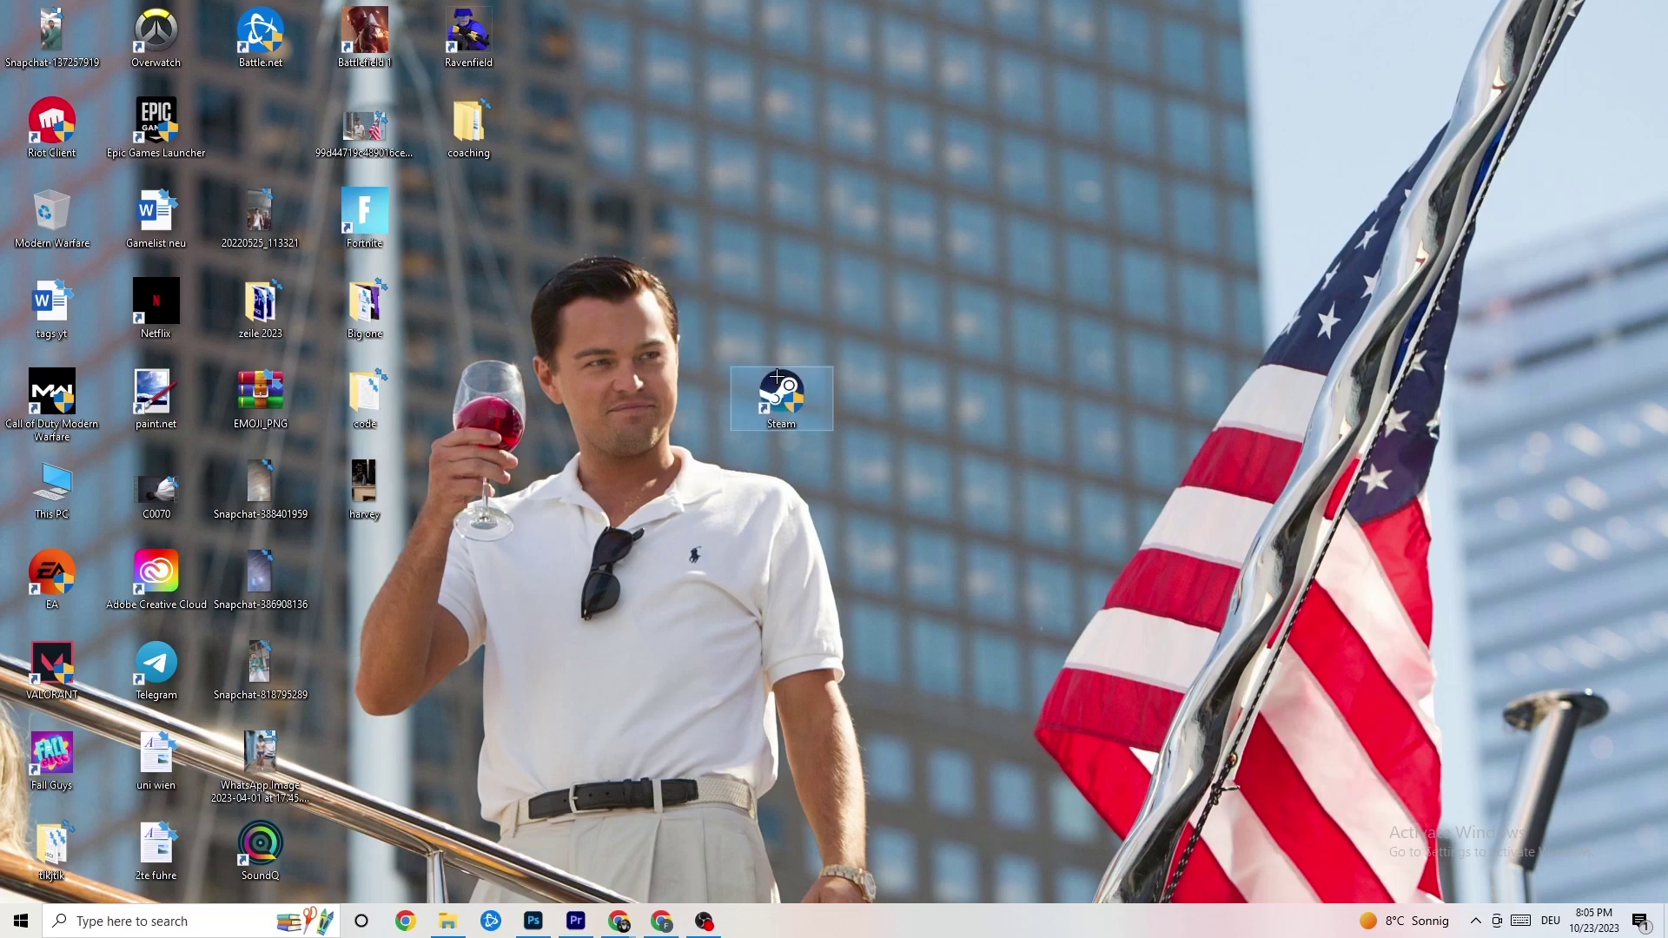
right_click(787, 404)
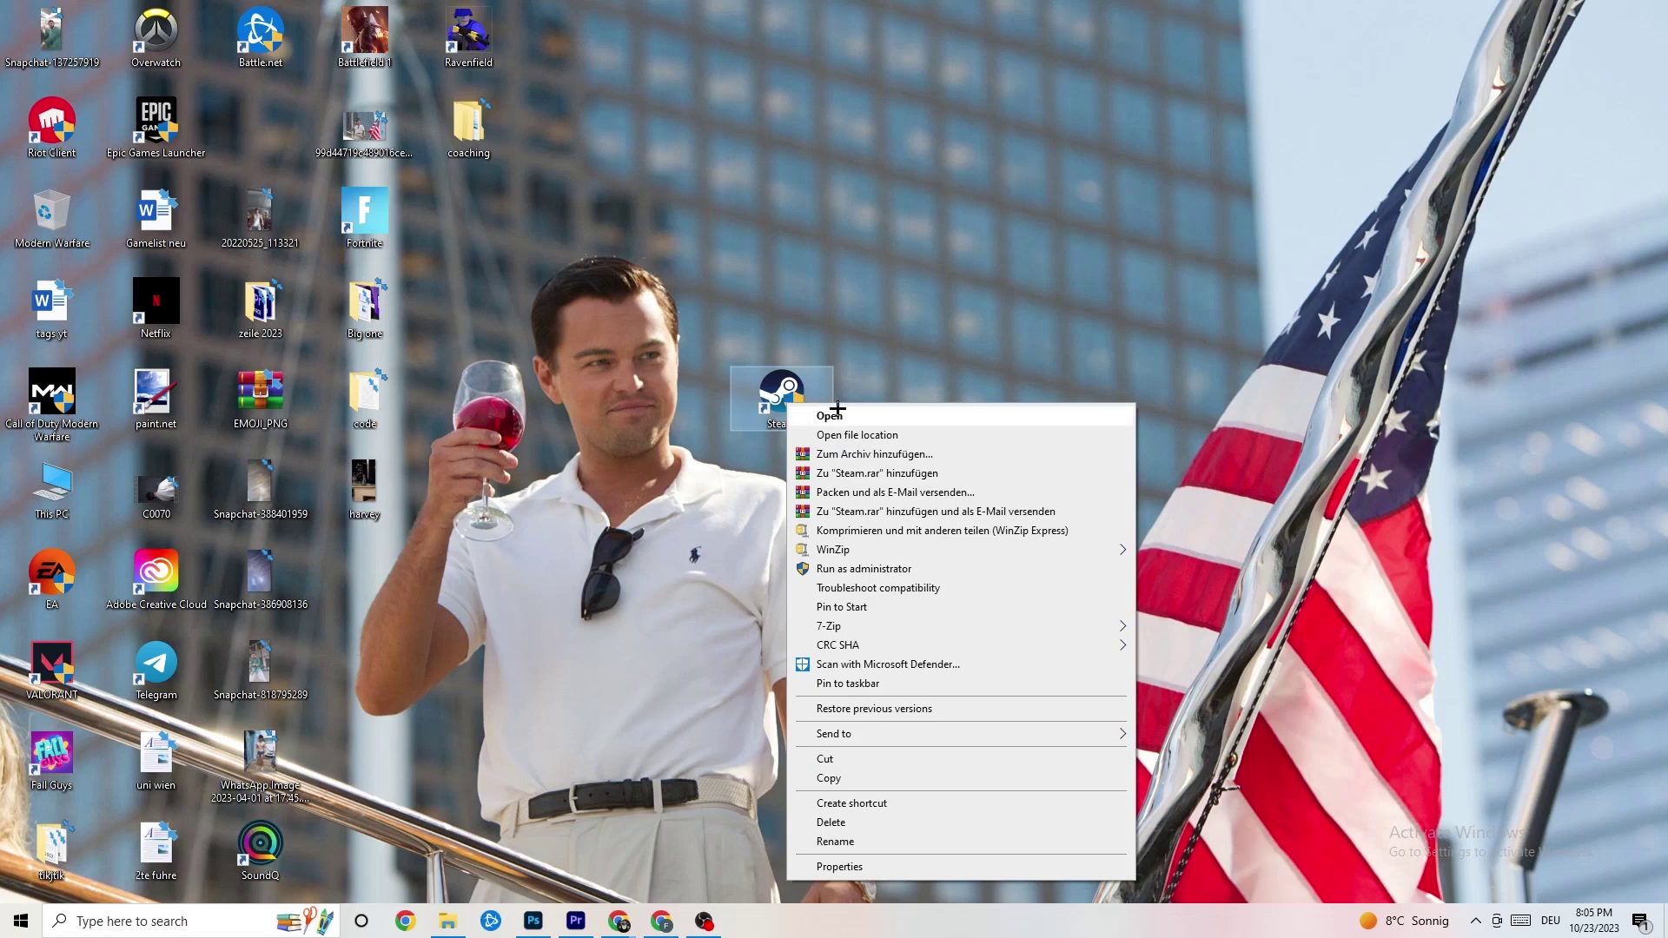
left_click(891, 866)
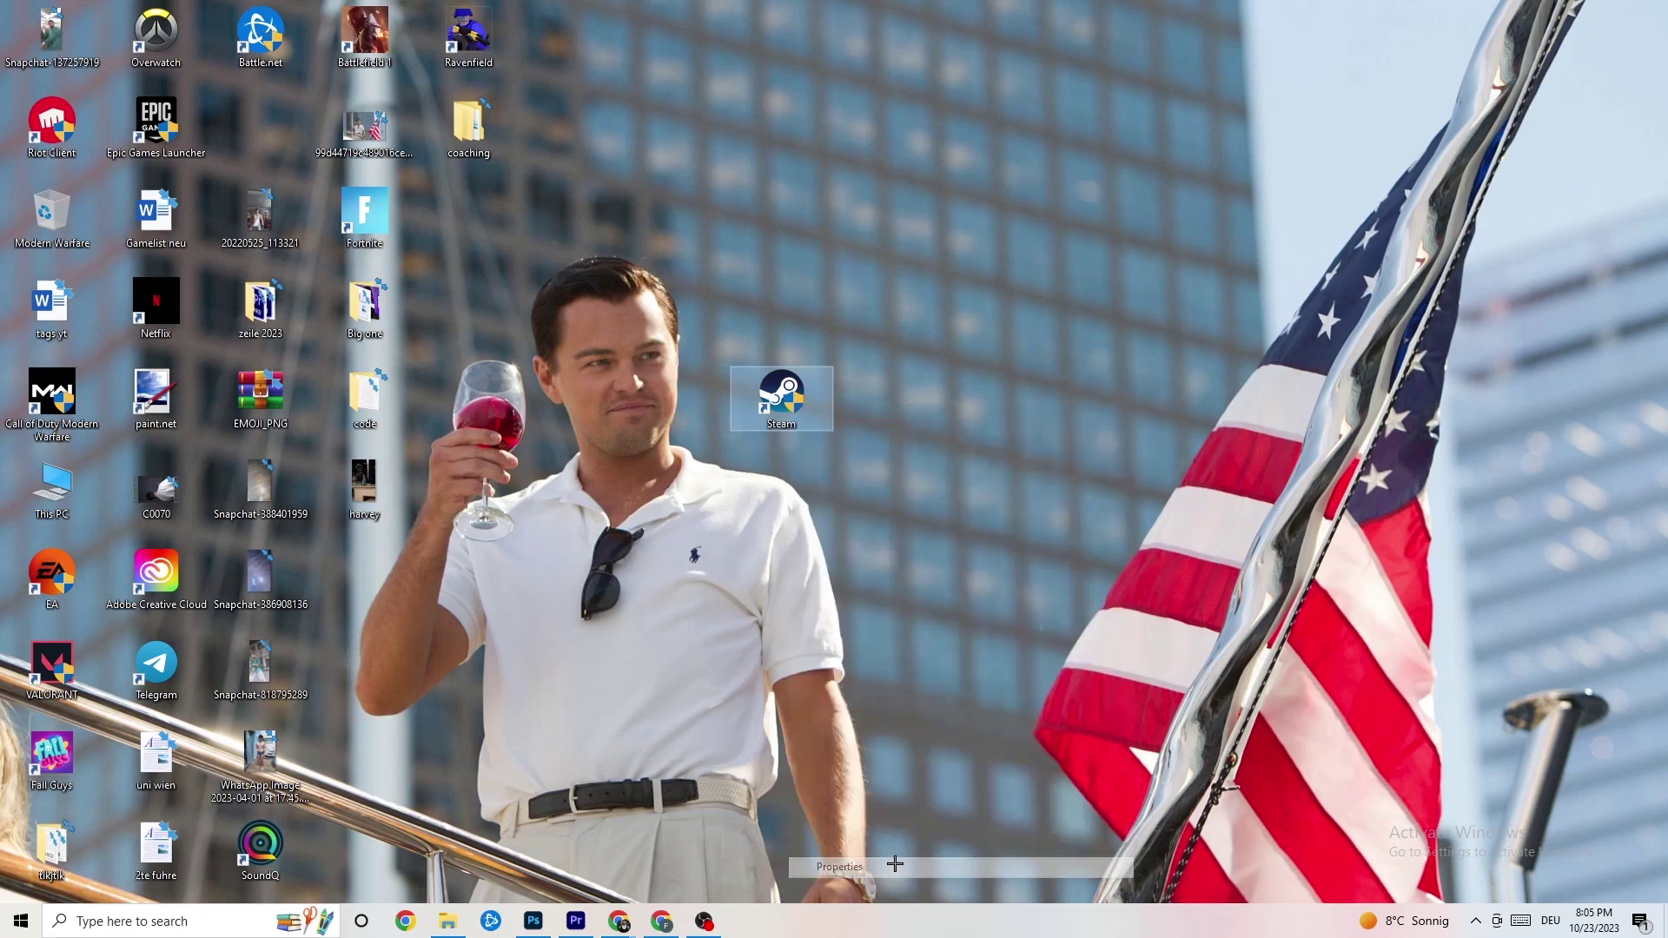
left_click_drag(916, 413, 782, 232)
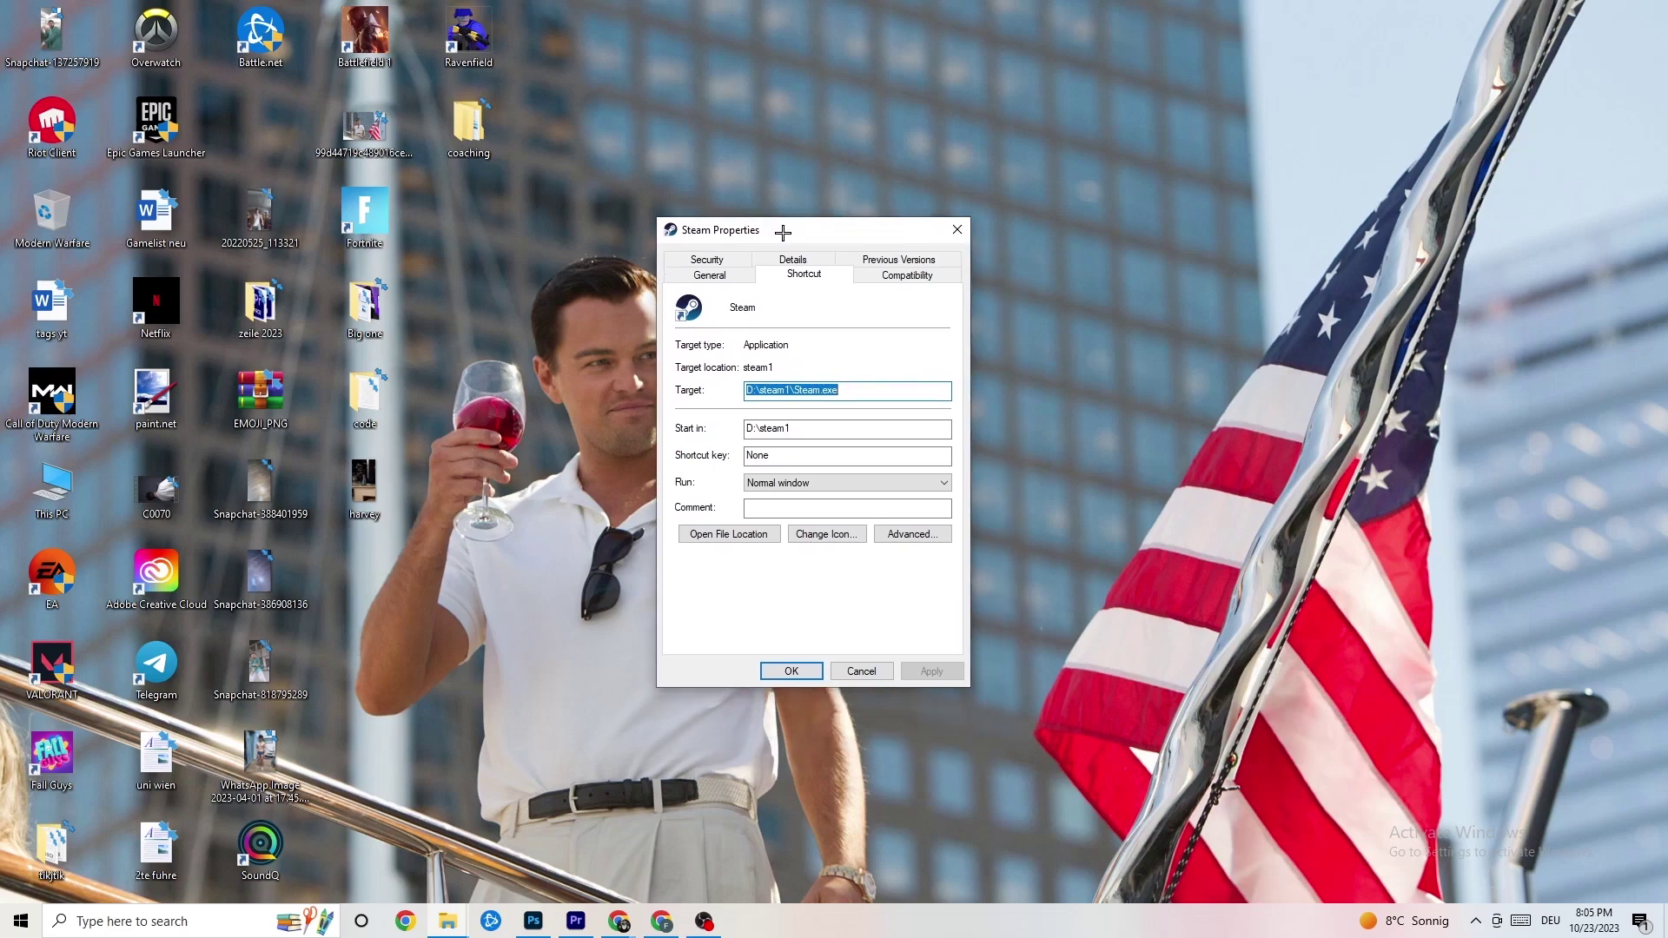
left_click(900, 276)
left_click_drag(841, 234, 793, 122)
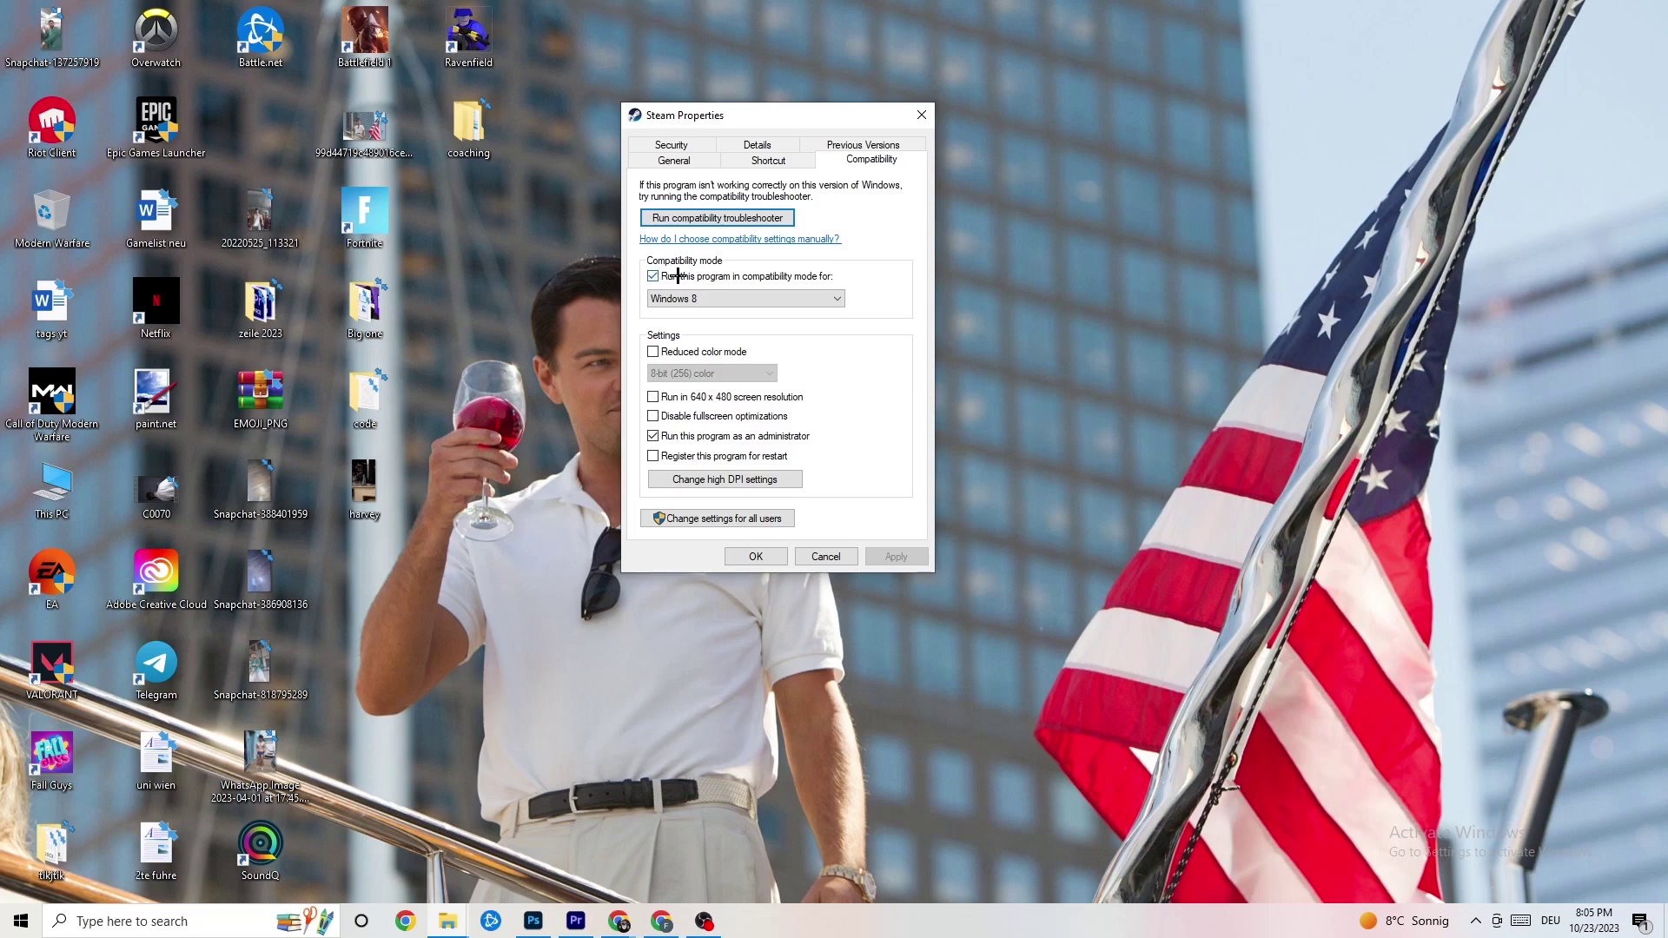
left_click(827, 294)
left_click(858, 284)
left_click(759, 554)
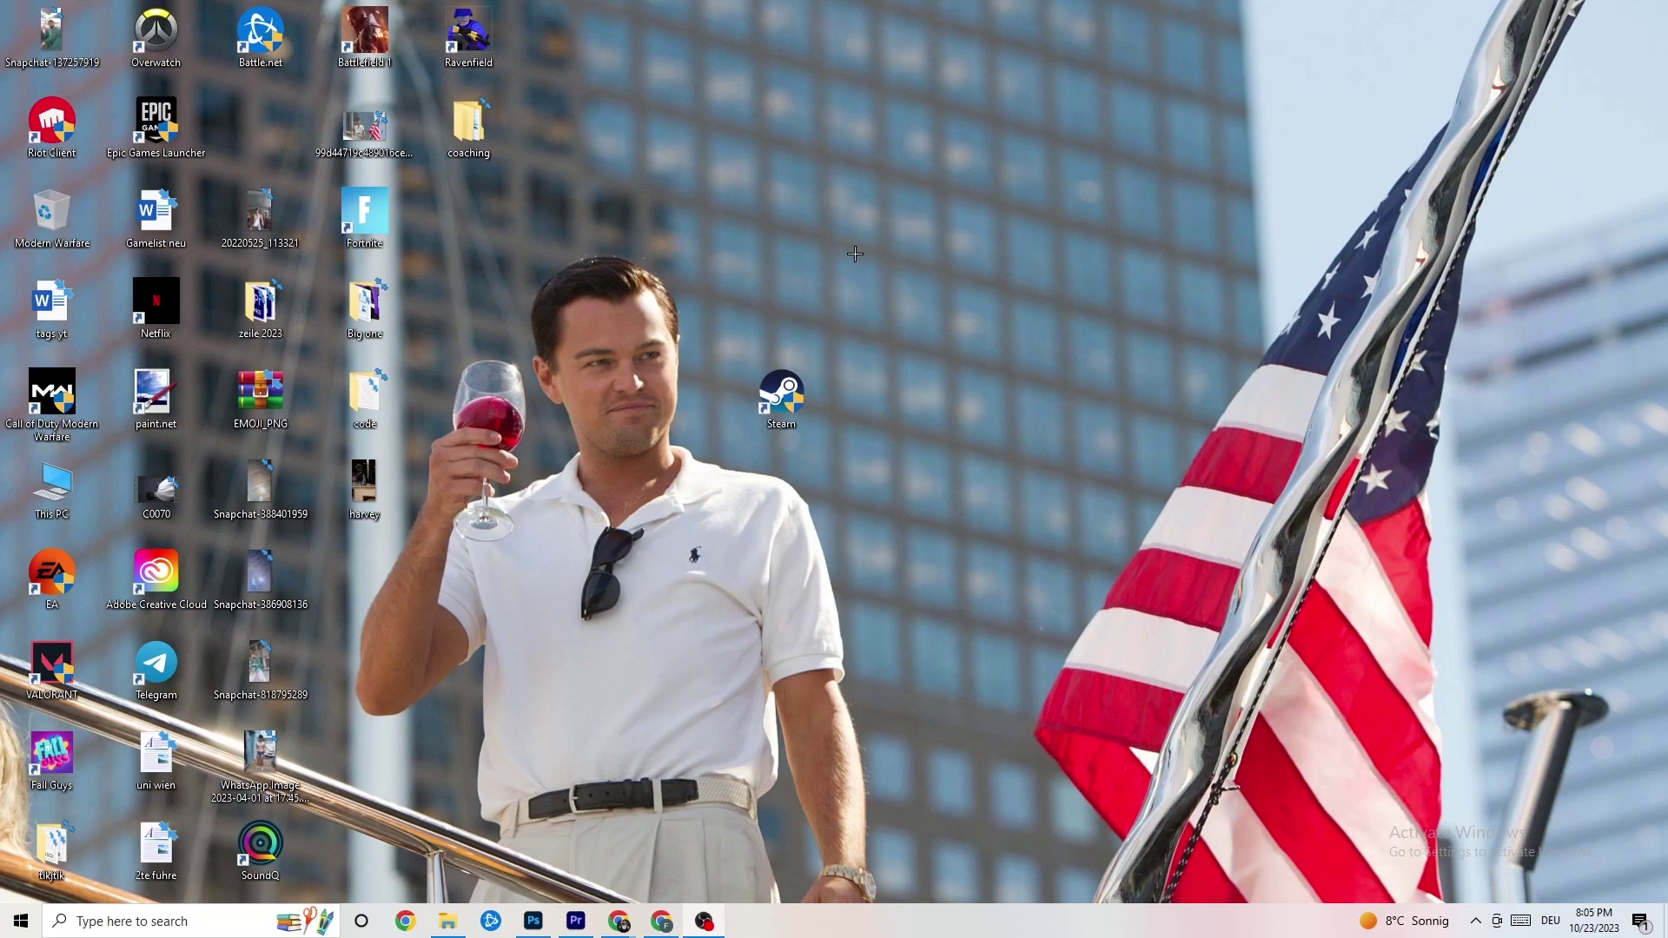
left_click_drag(790, 395, 790, 217)
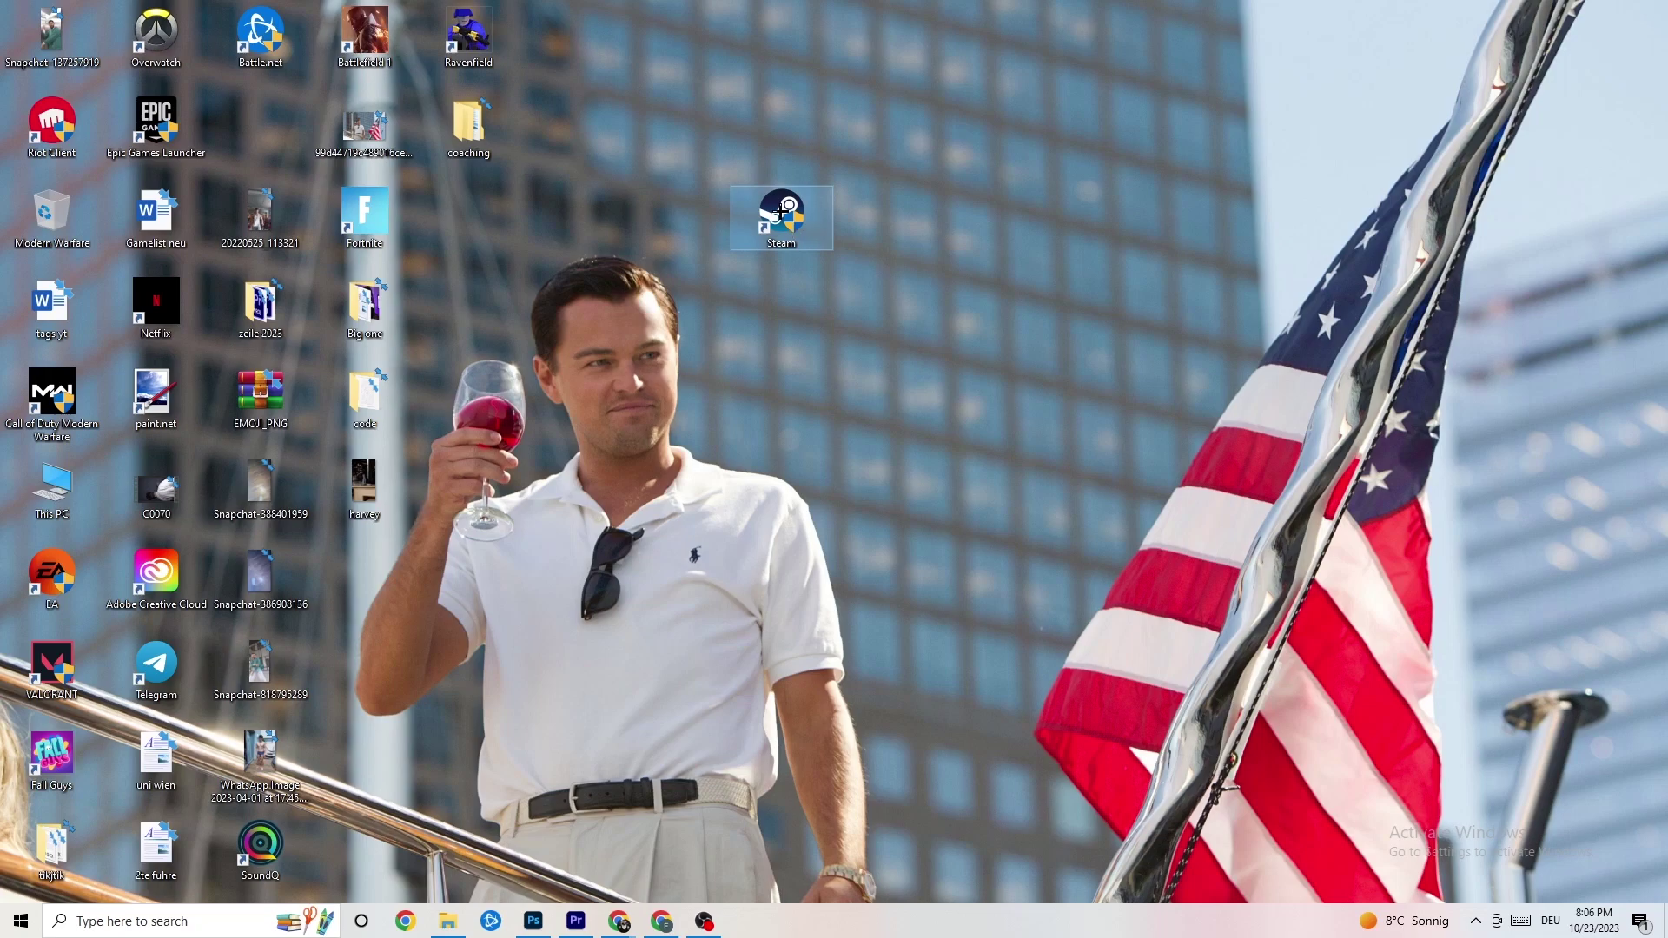
left_click_drag(781, 211, 678, 301)
left_click(724, 237)
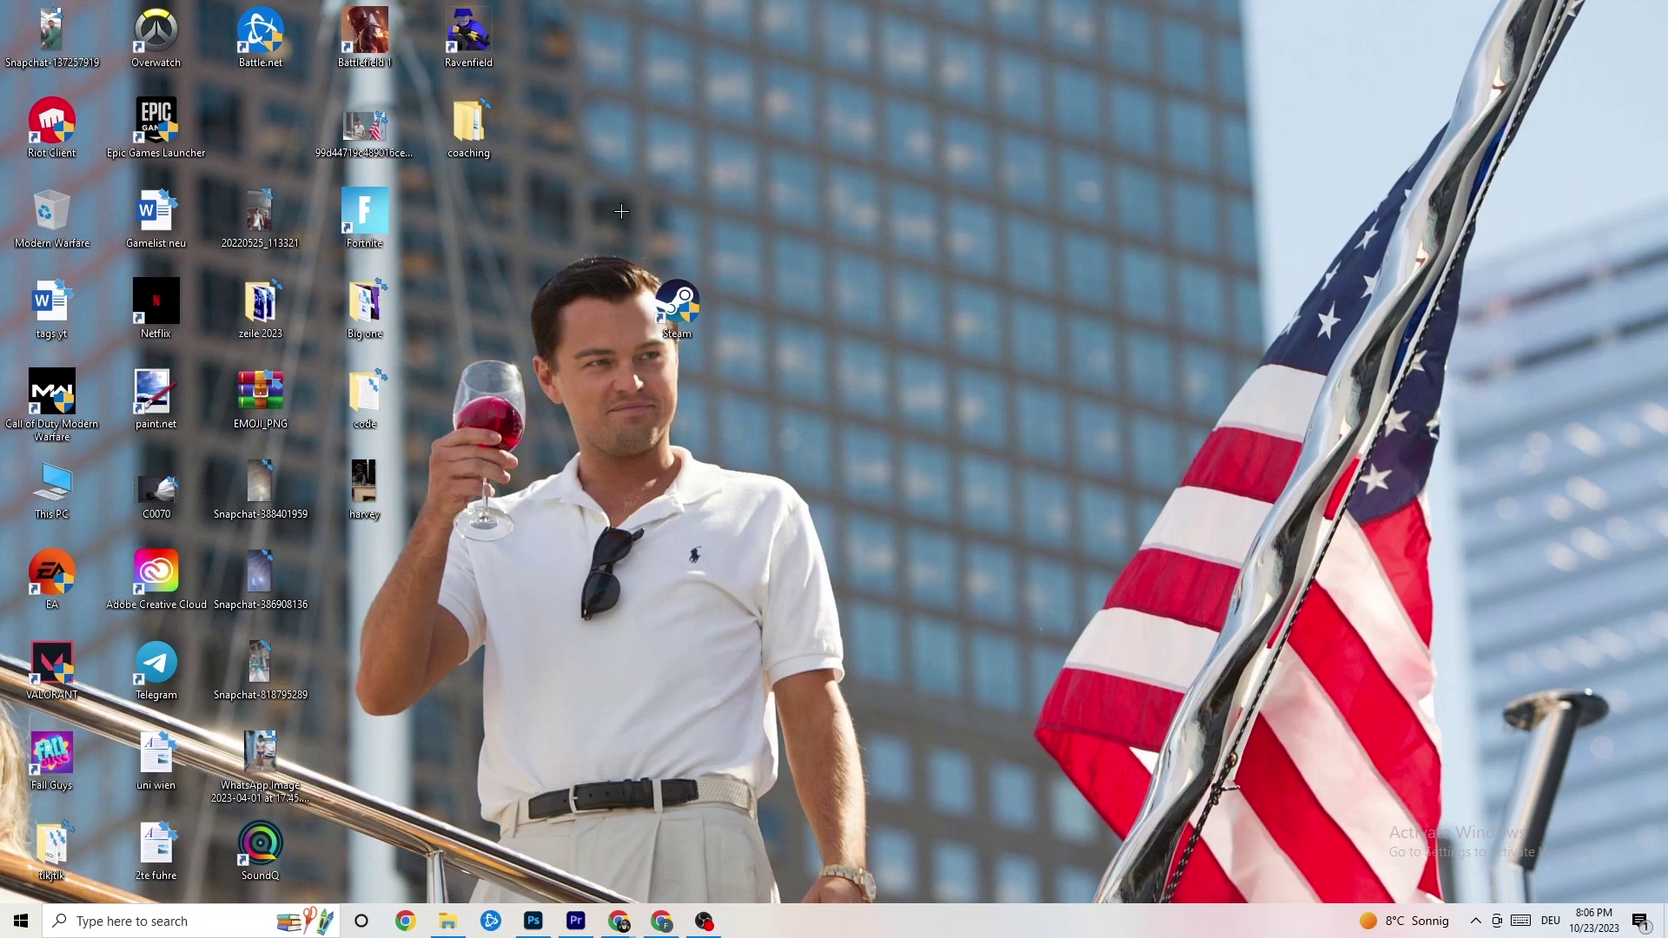
left_click_drag(677, 304, 817, 304)
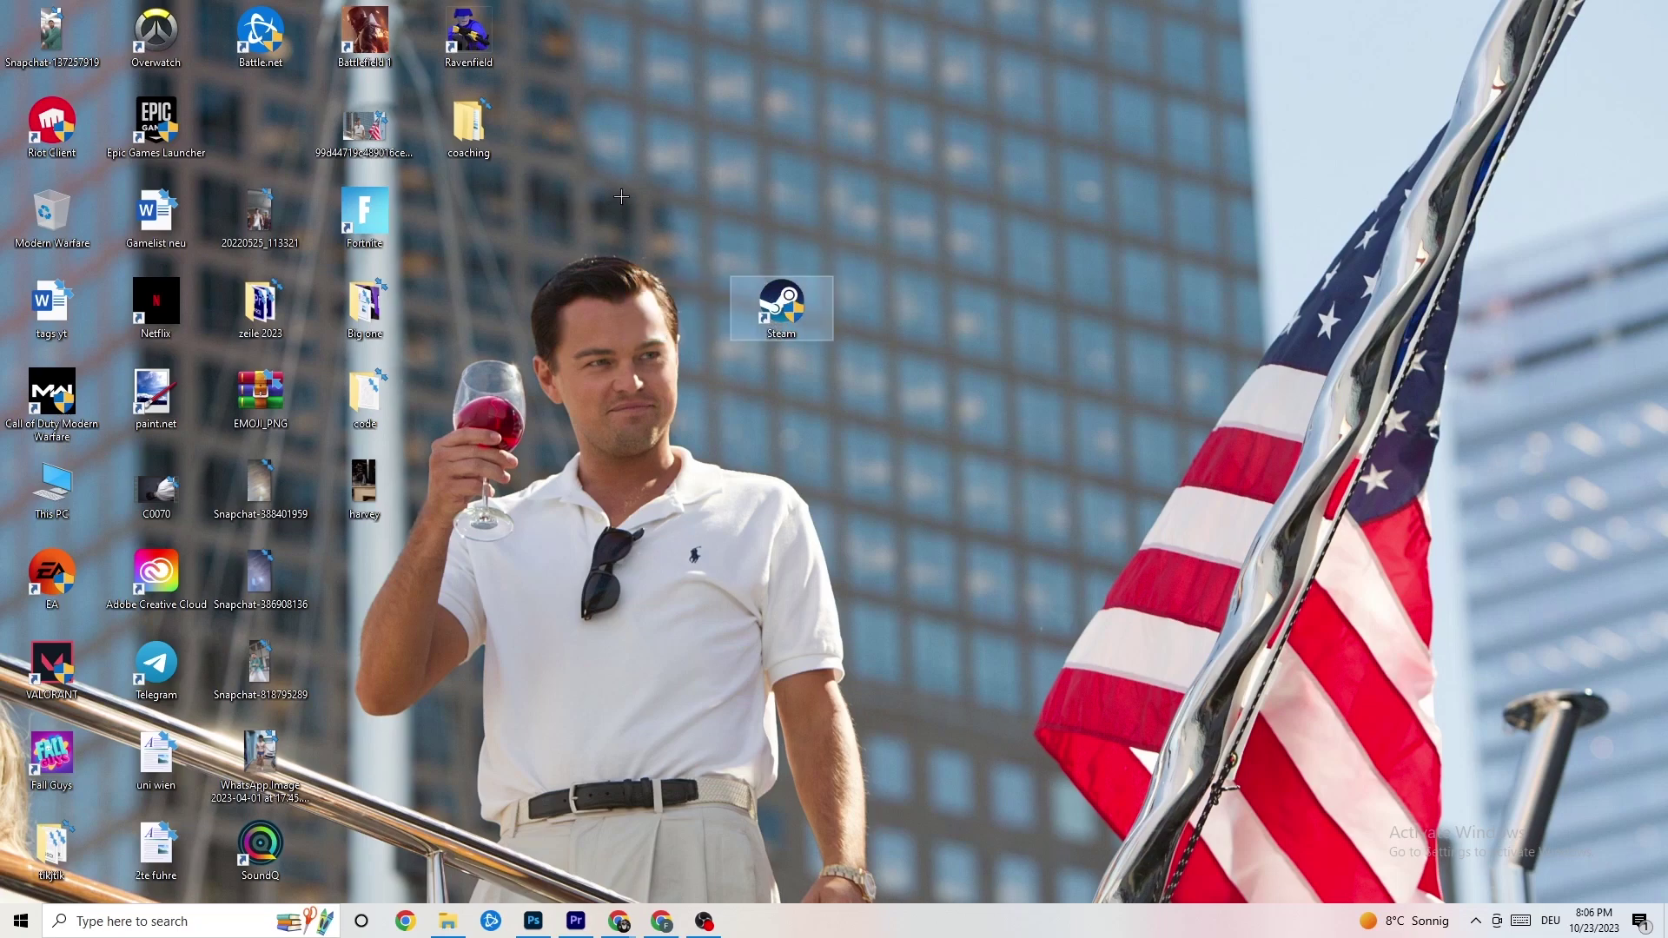
Recheck the Steam shortcut's compatibility settings, close its properties, and place the icon directly below Battle.net on the desktop
right_click(777, 330)
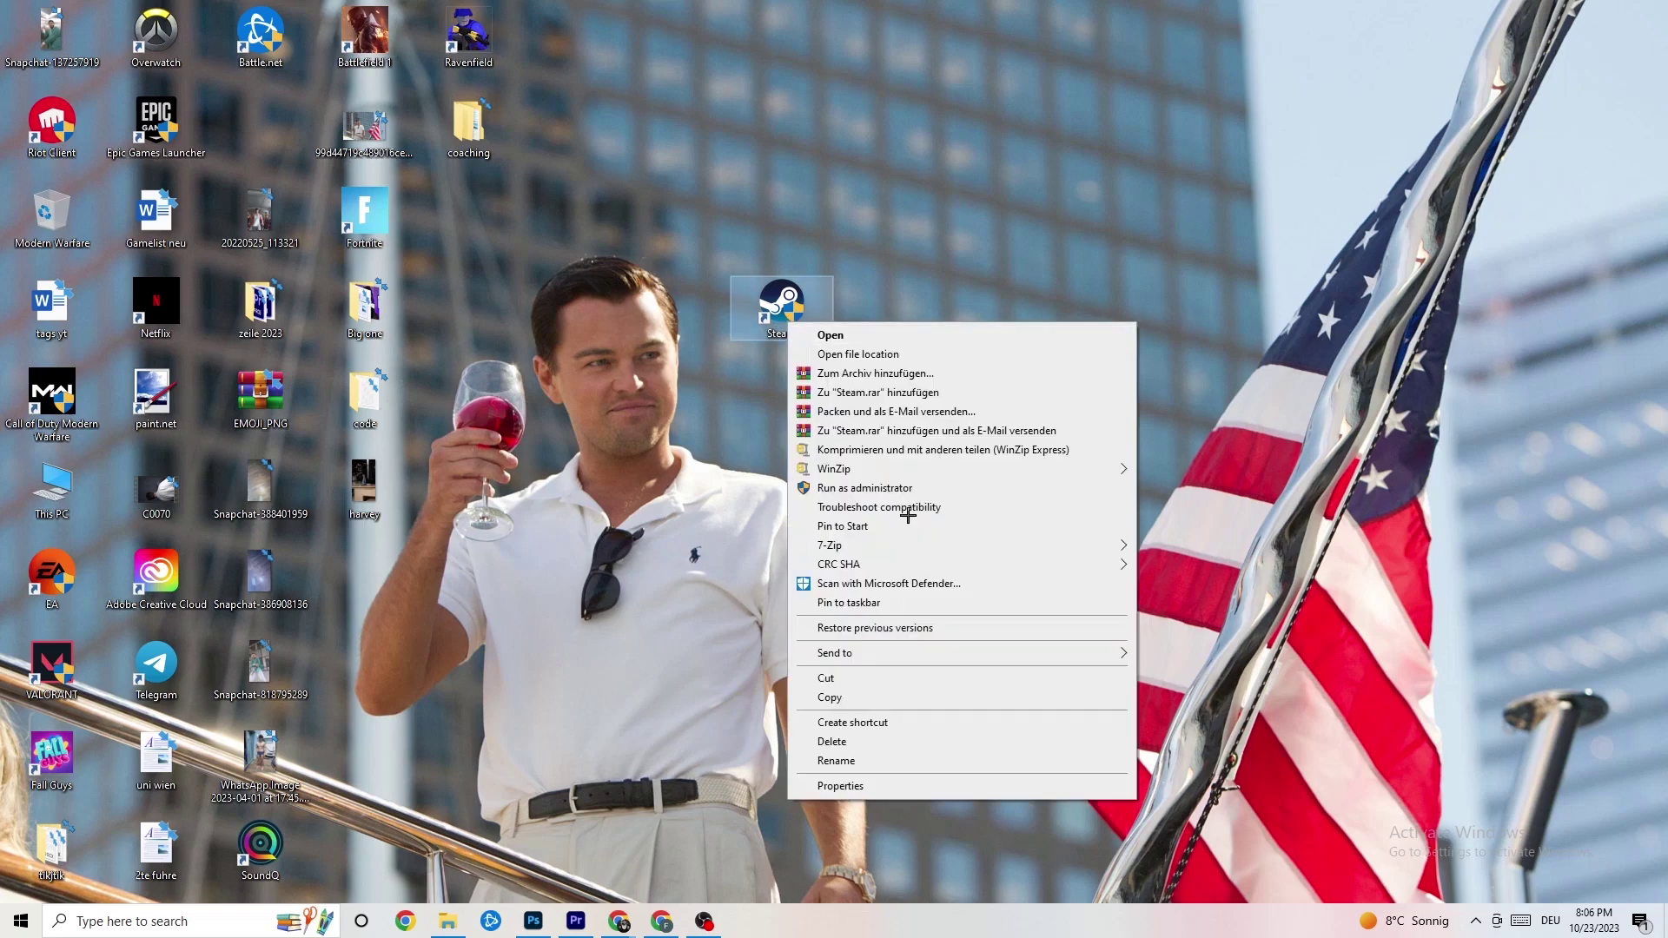
left_click(868, 785)
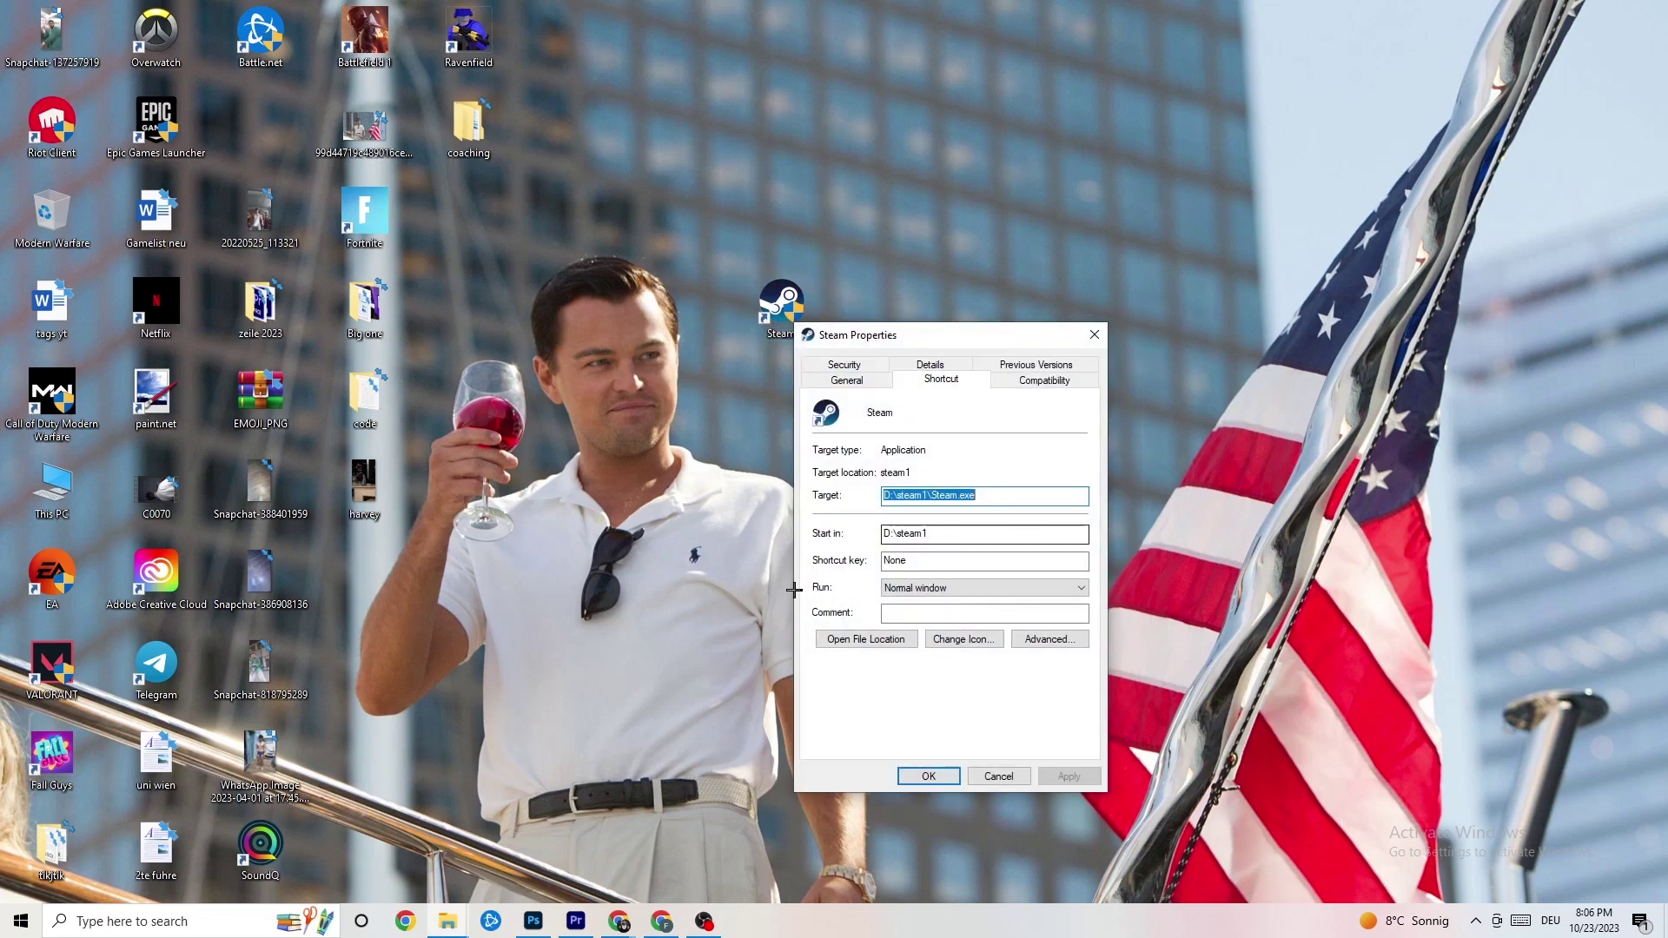
left_click(1043, 380)
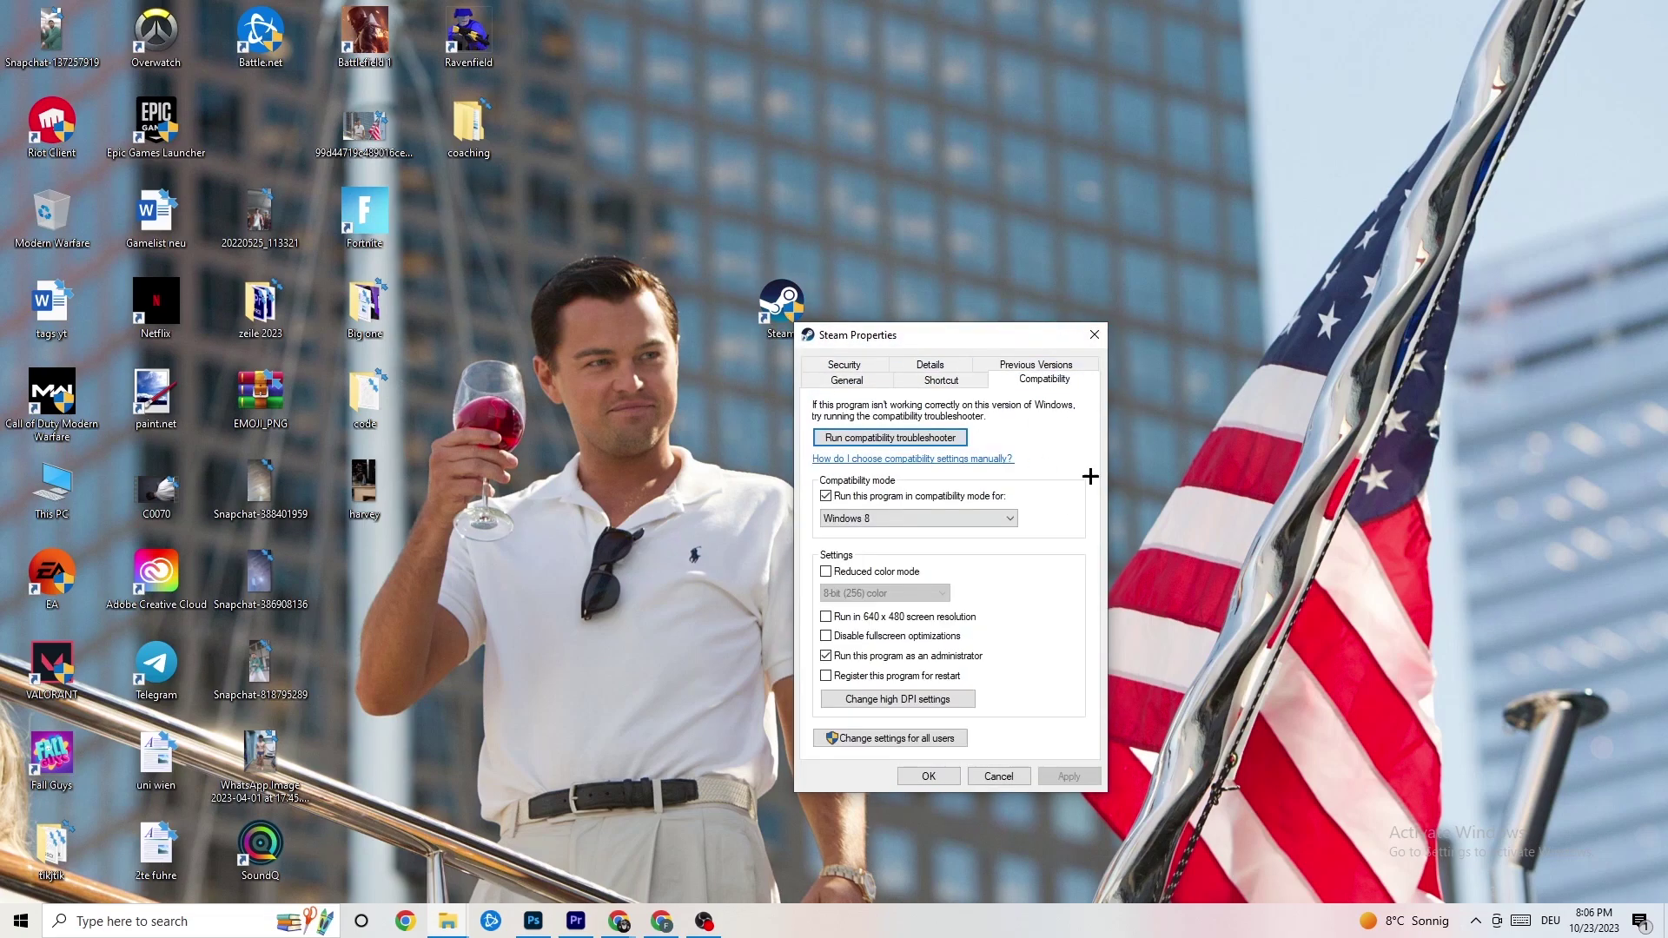
left_click(1094, 334)
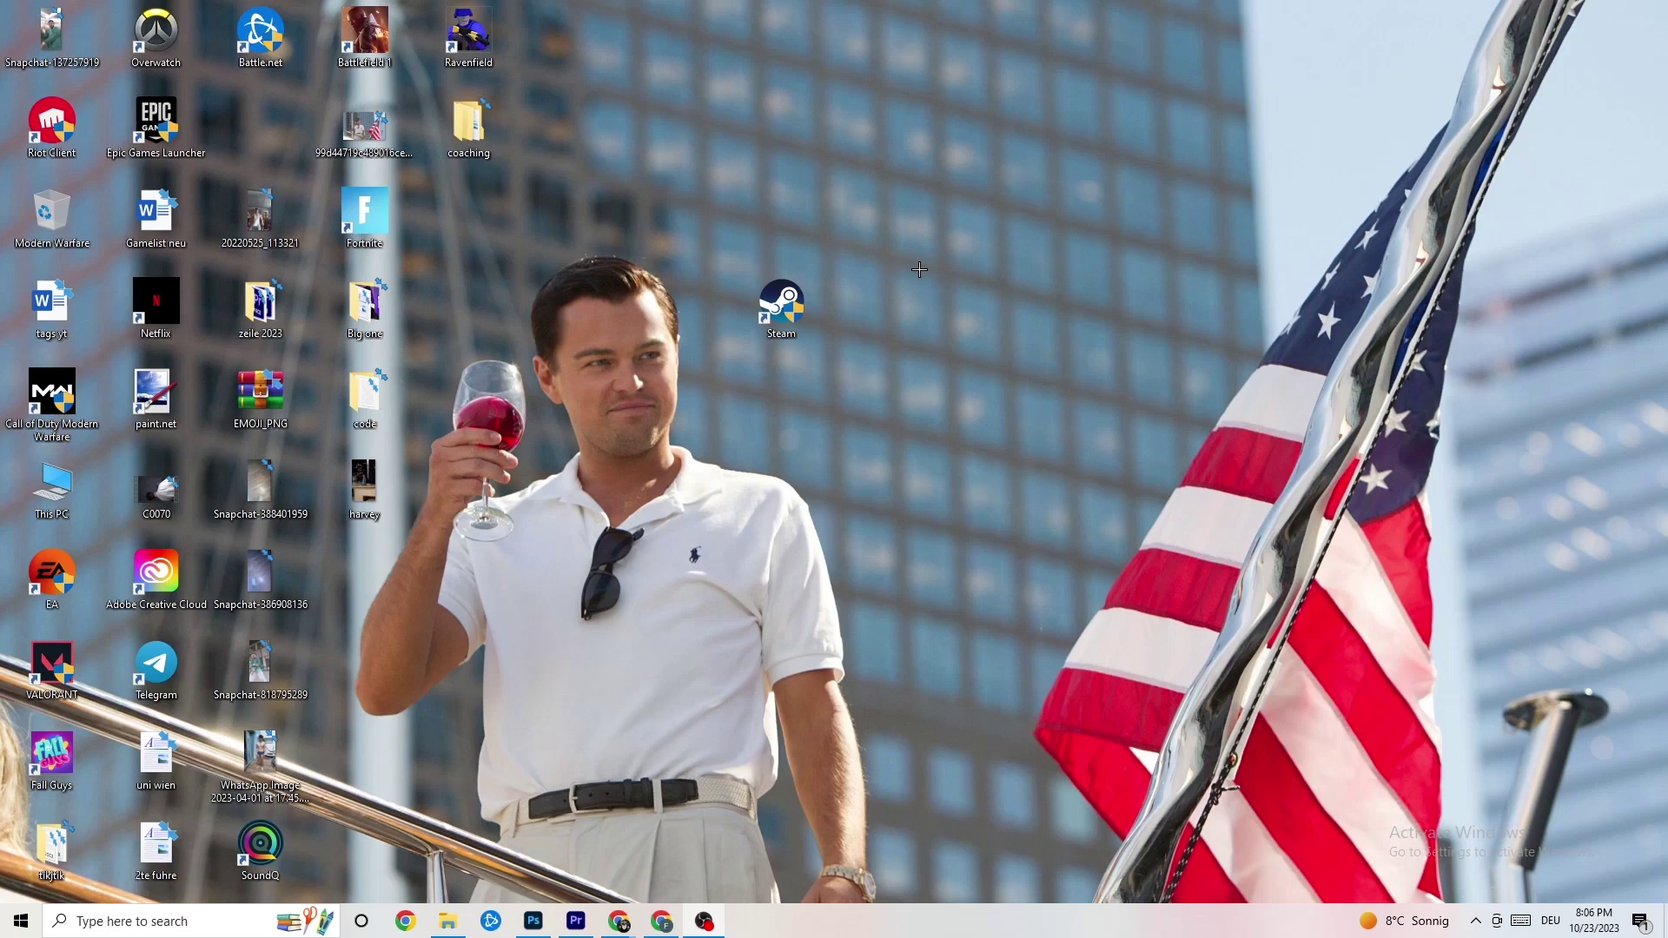
left_click_drag(781, 304, 260, 126)
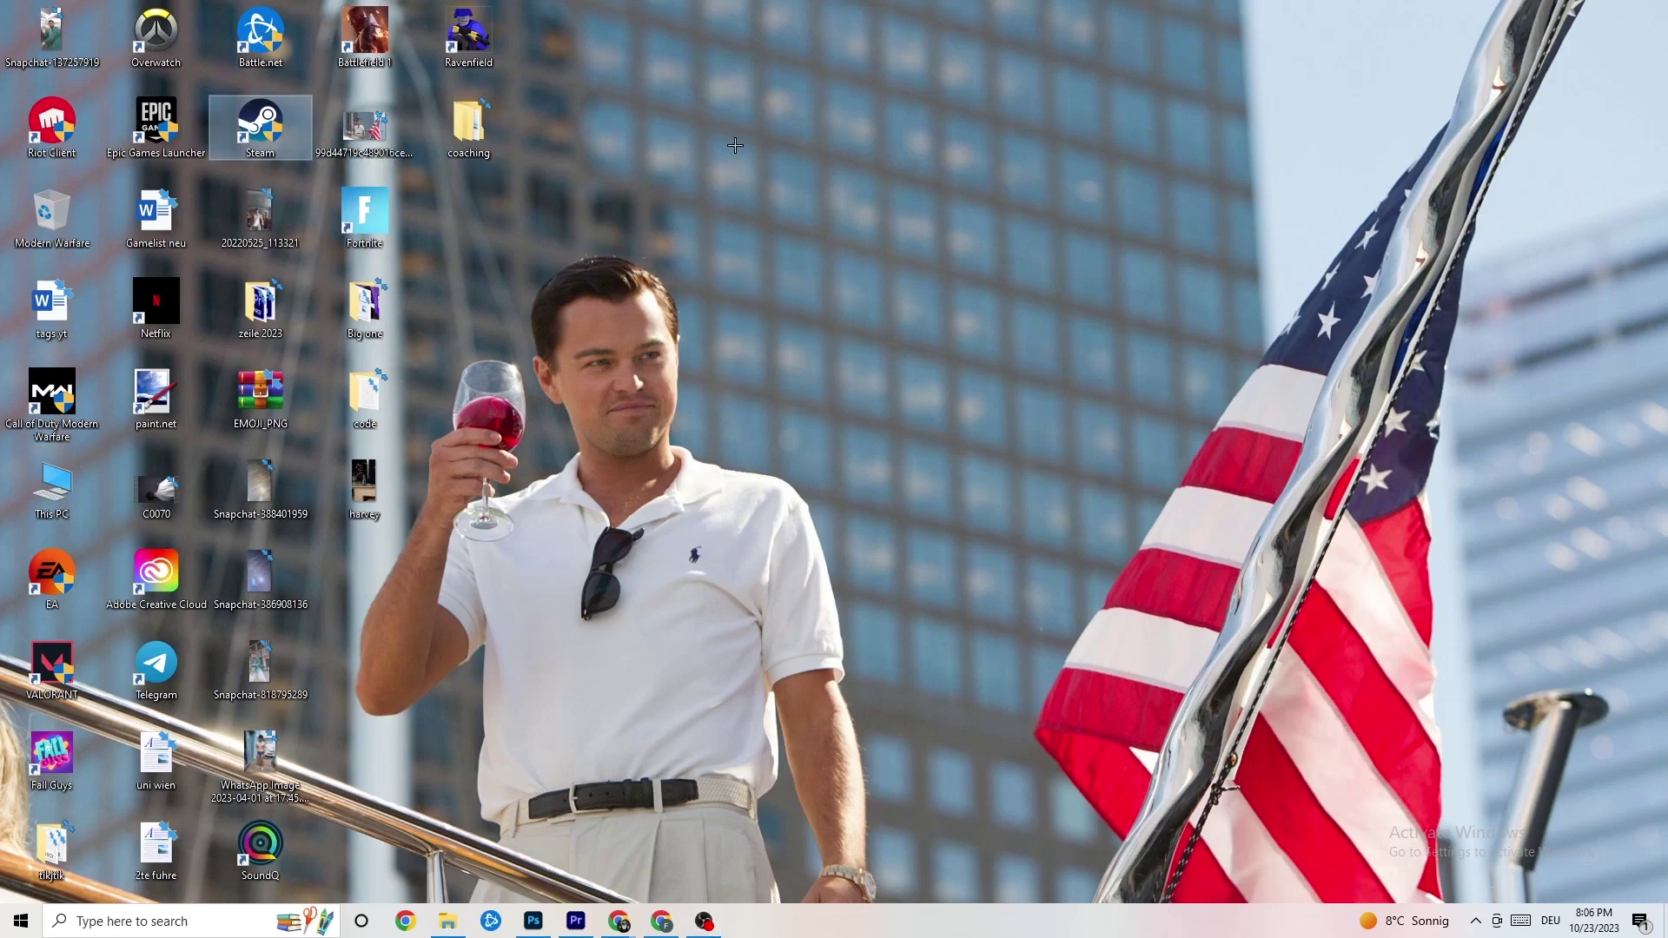
left_click(810, 170)
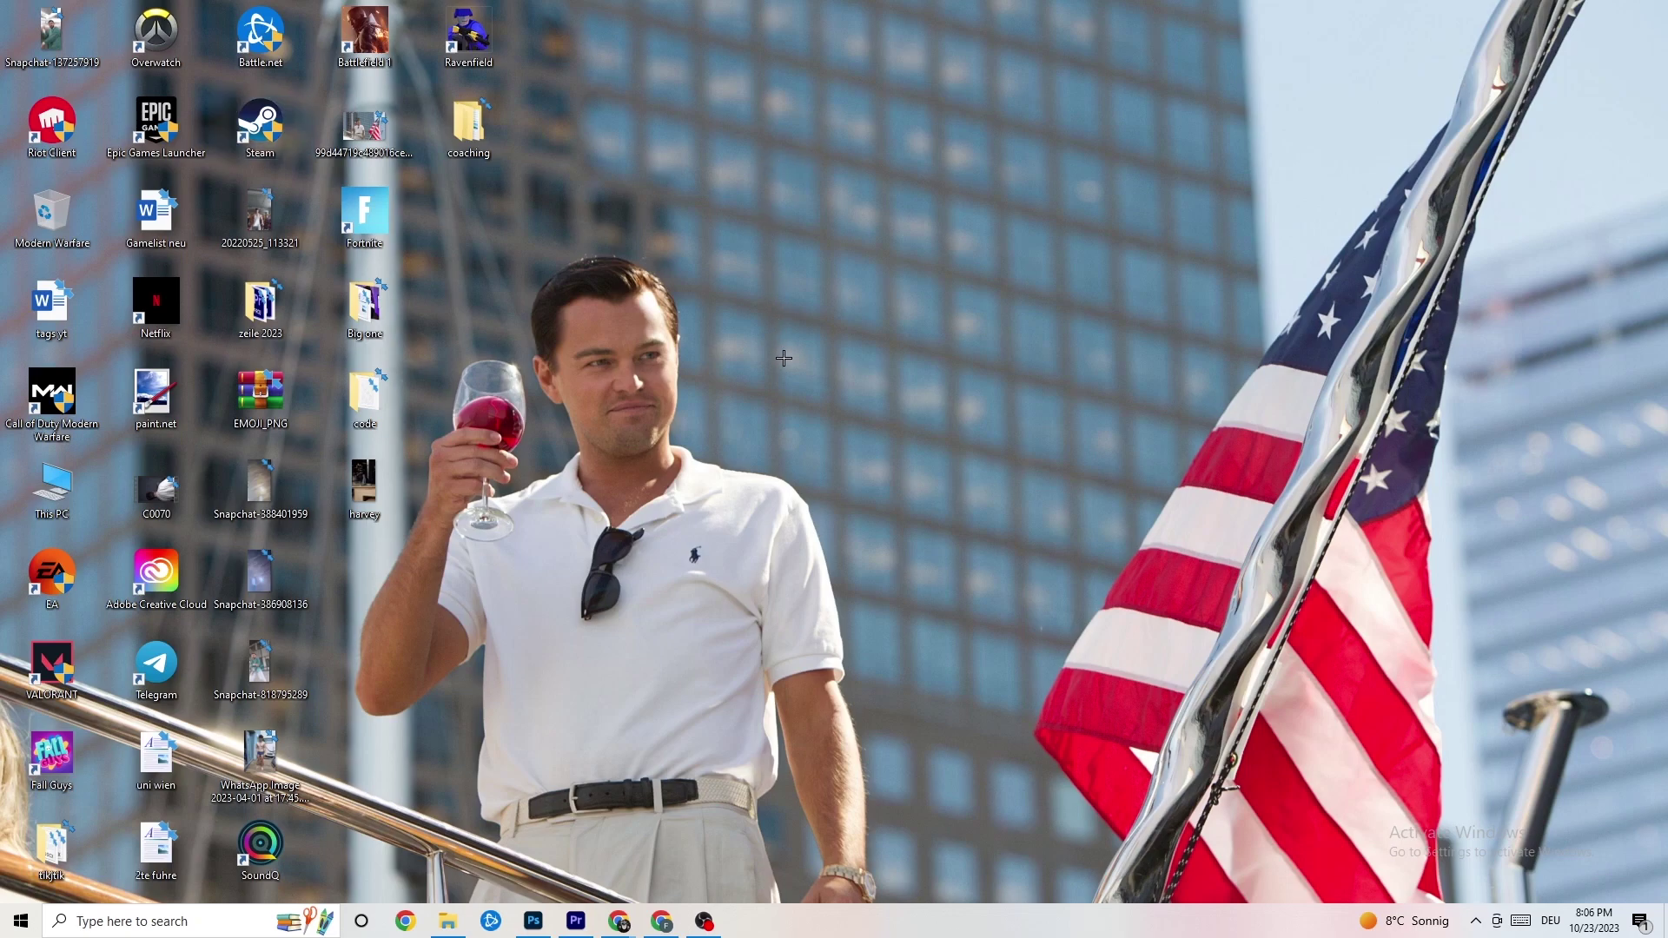
Open Task Manager in a maximized window and look through the running apps and background processes
right_click(771, 929)
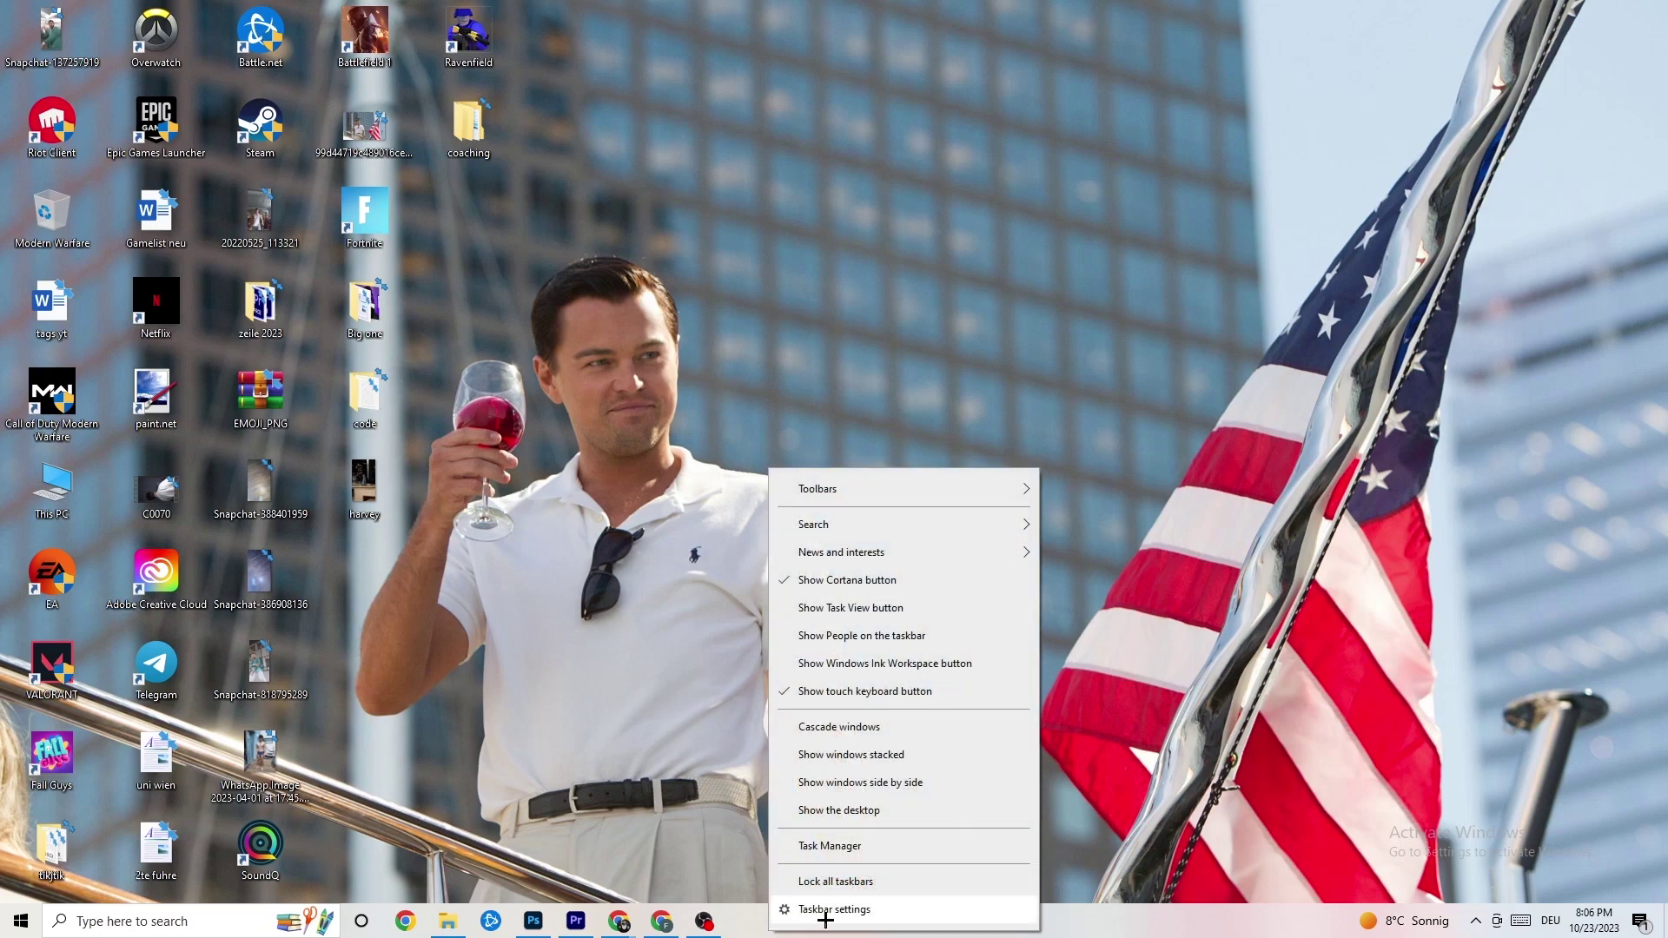
left_click(851, 851)
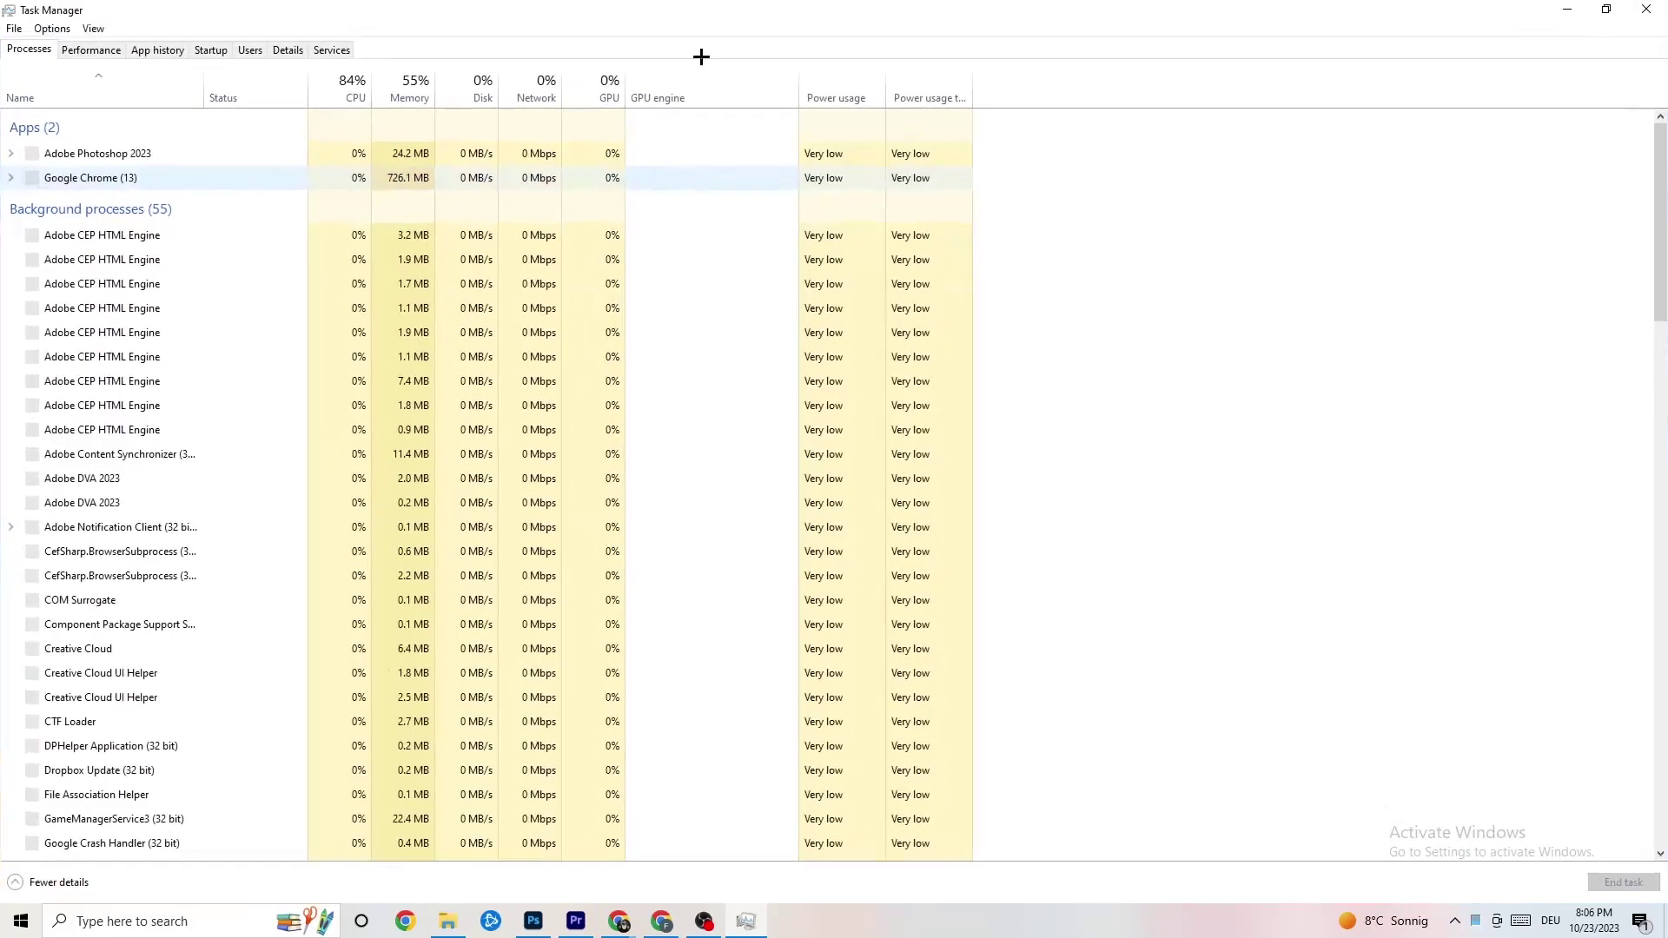
mouse_move(701, 56)
left_mouse_down()
mouse_move(752, 44)
mouse_move(718, 70)
left_mouse_up()
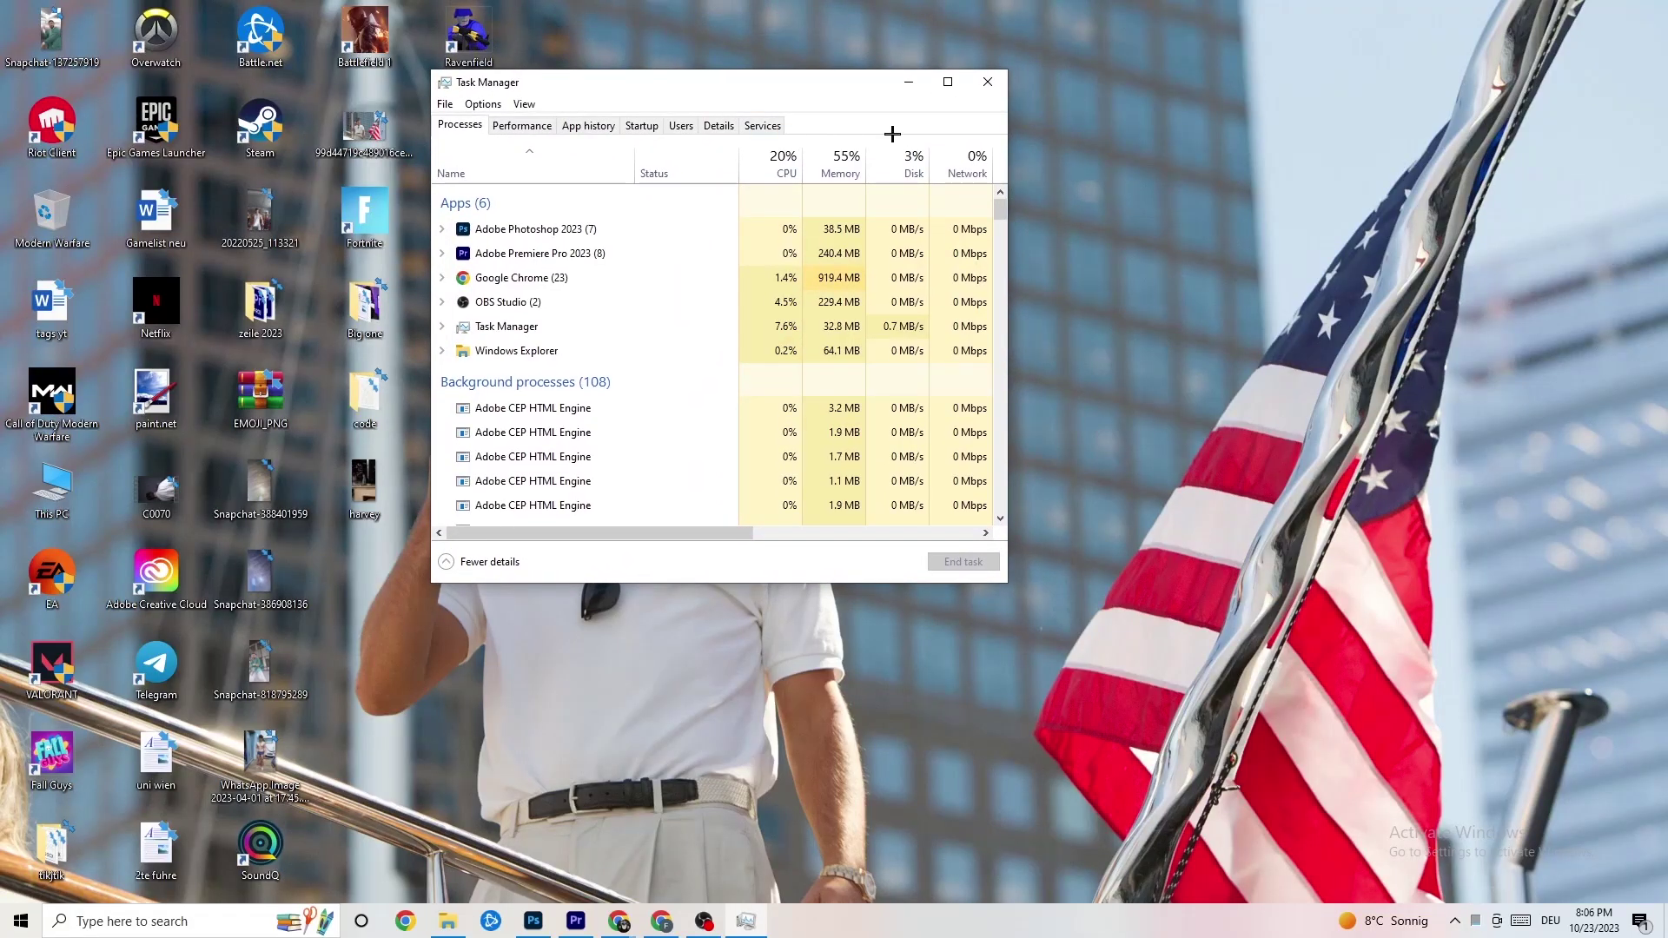
left_click(948, 83)
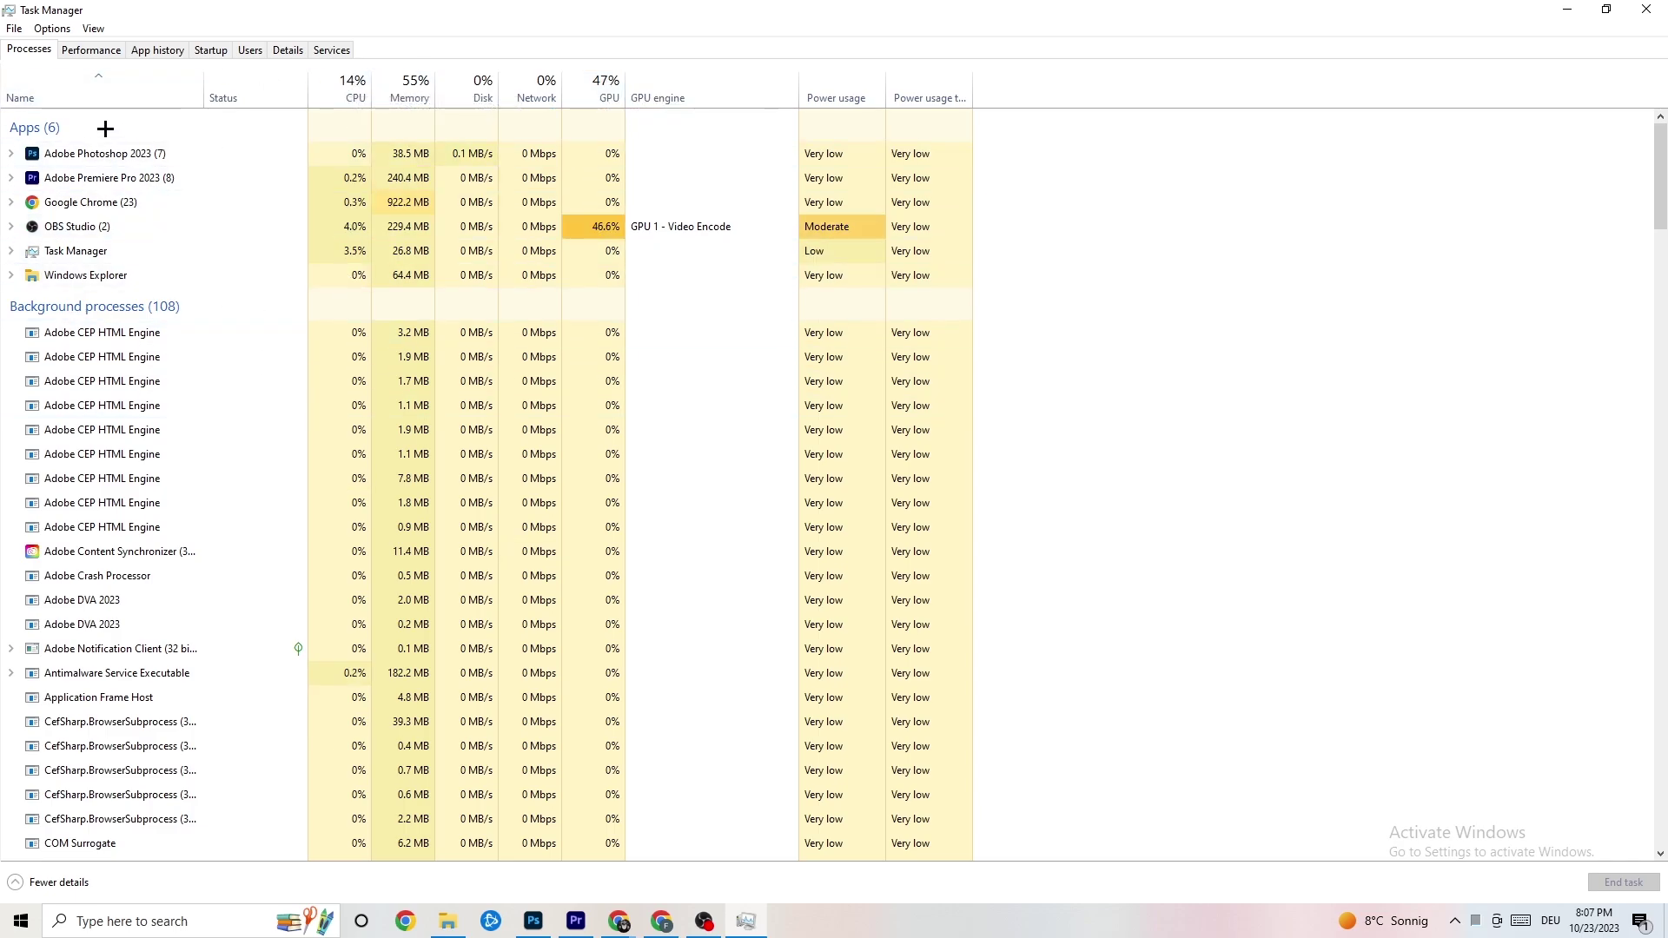
scroll(220, 484, "down", 8)
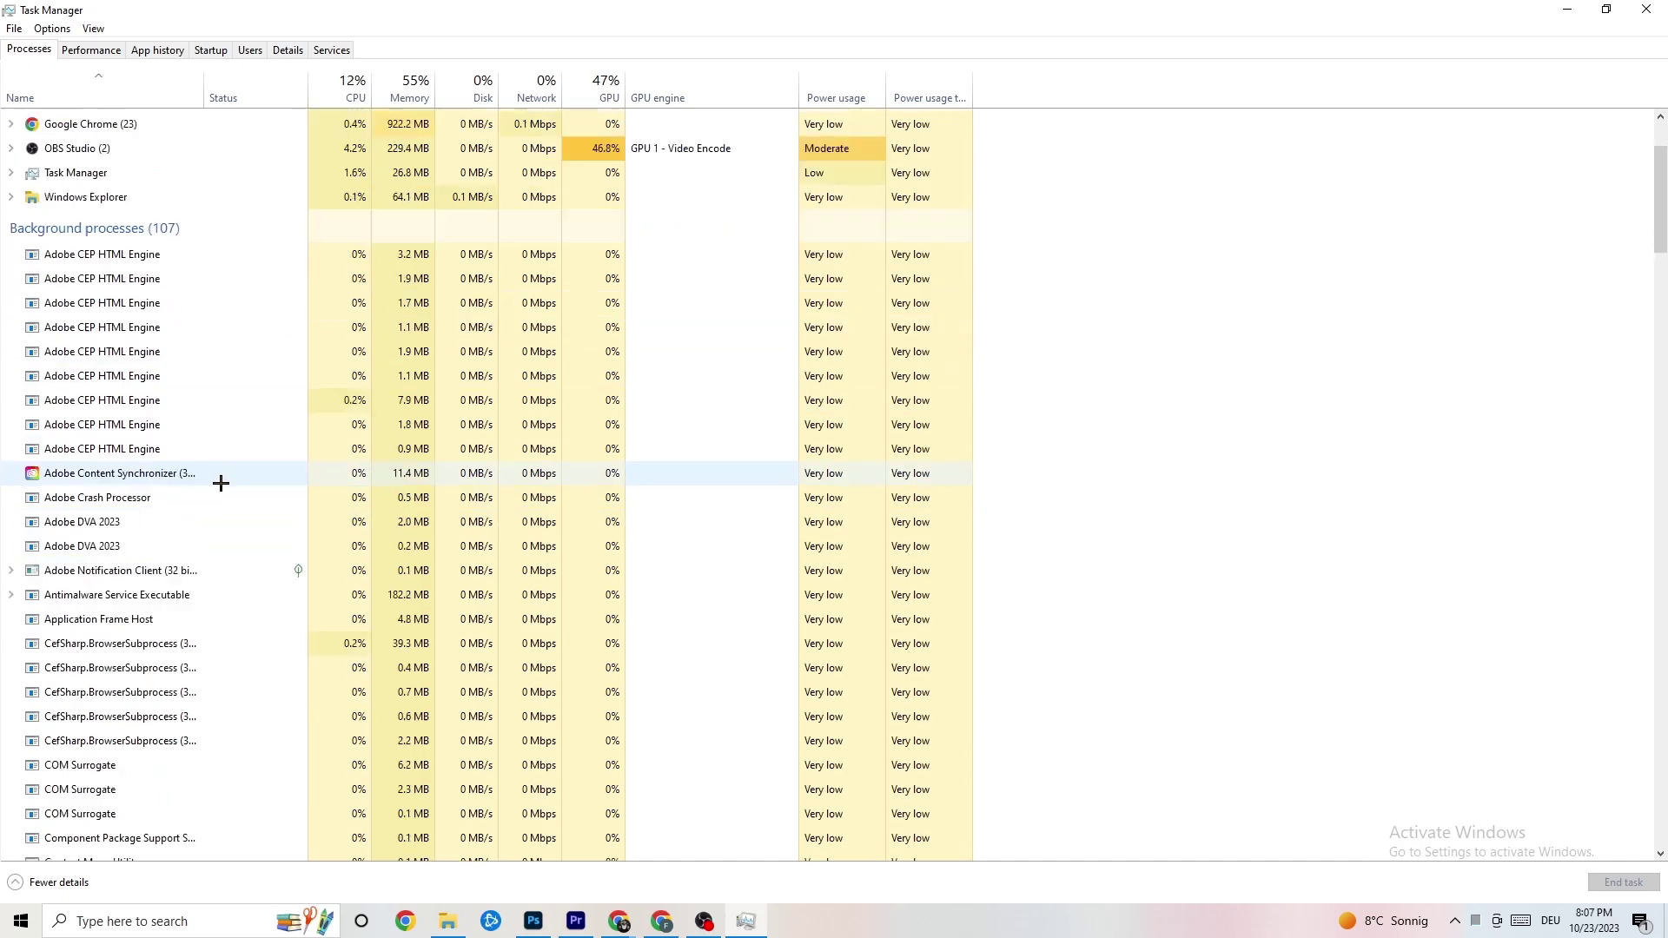
scroll(220, 455, "down", 8)
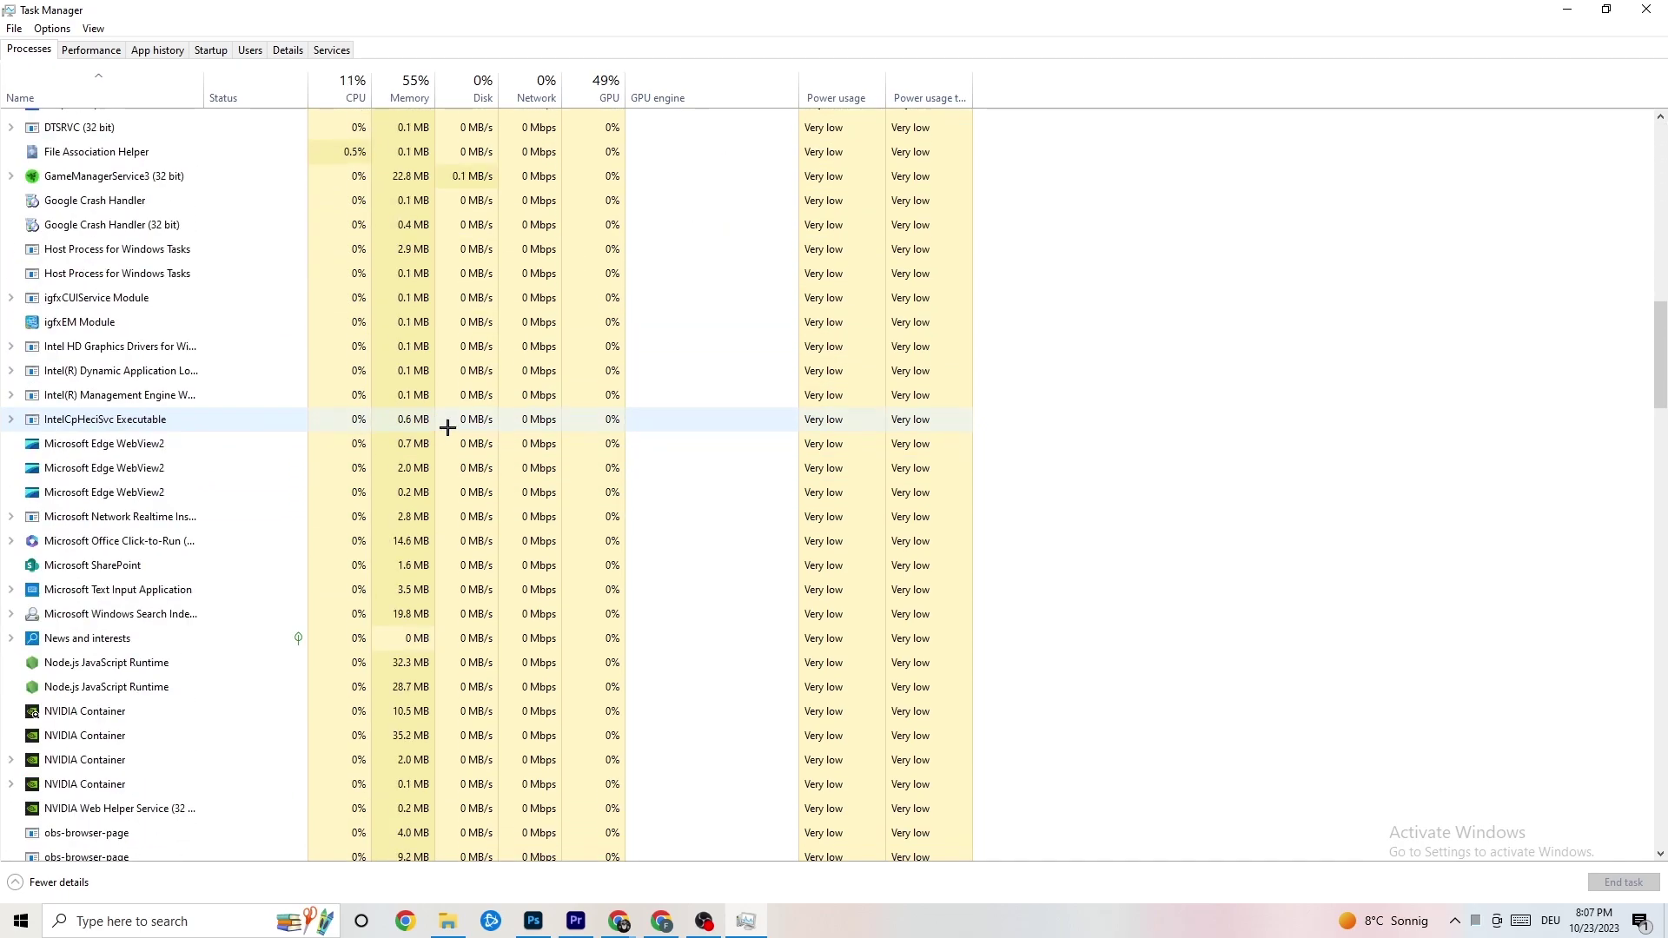
scroll(458, 427, "up", 15)
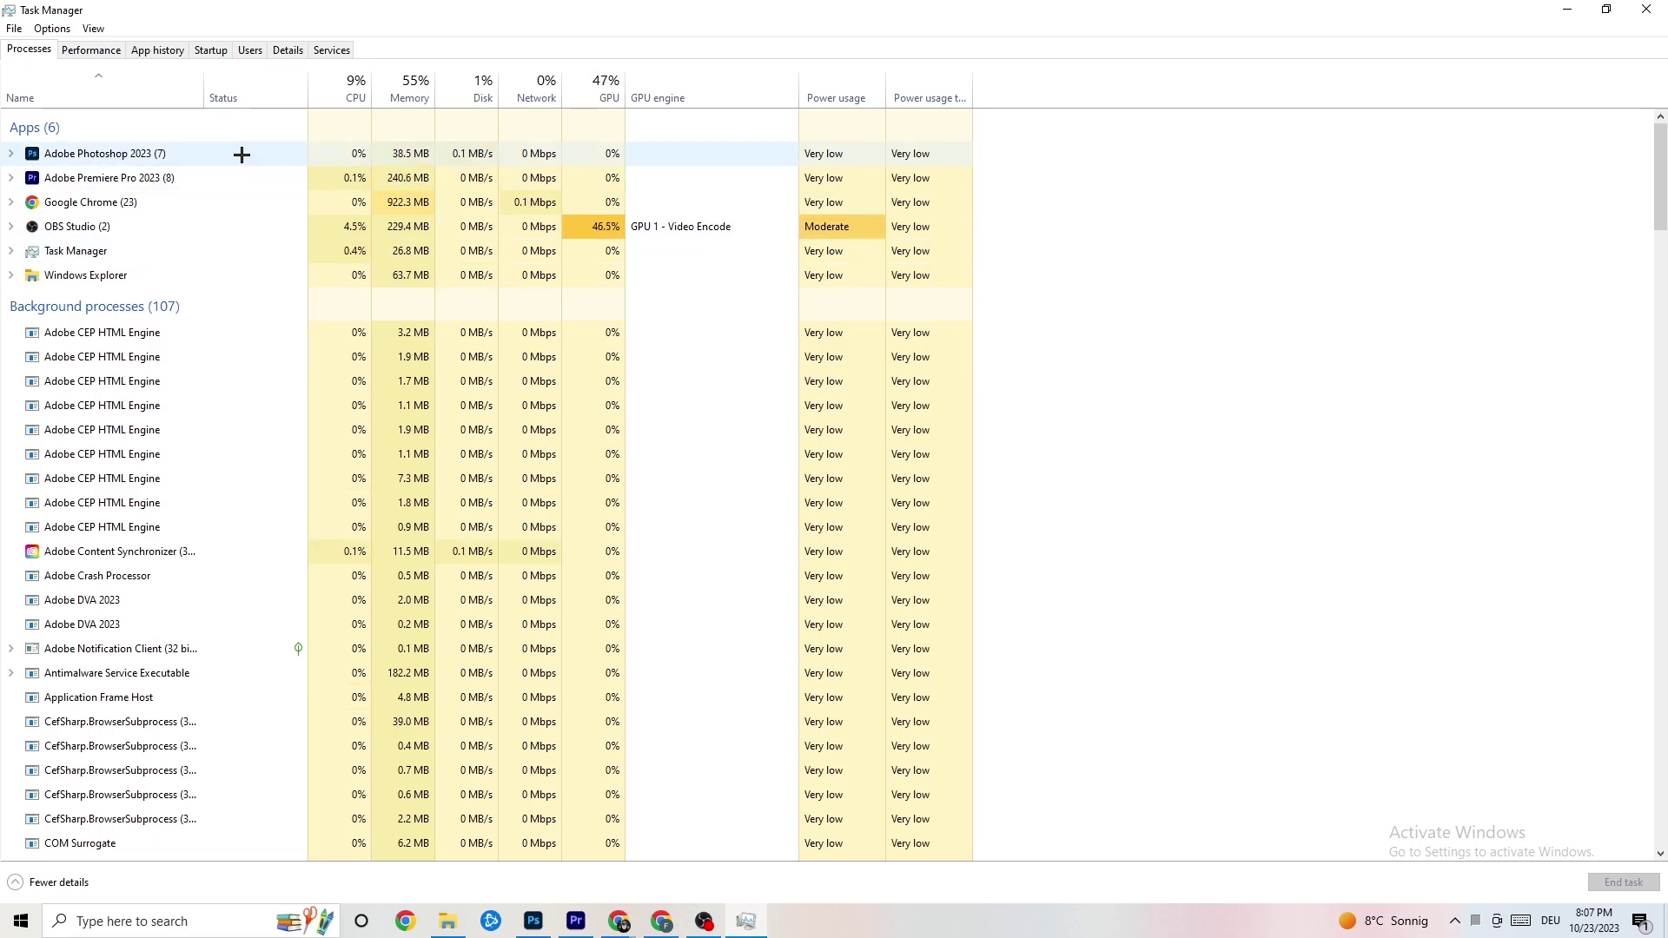
End the Adobe Photoshop 2023 task in the list of running apps
right_click(429, 156)
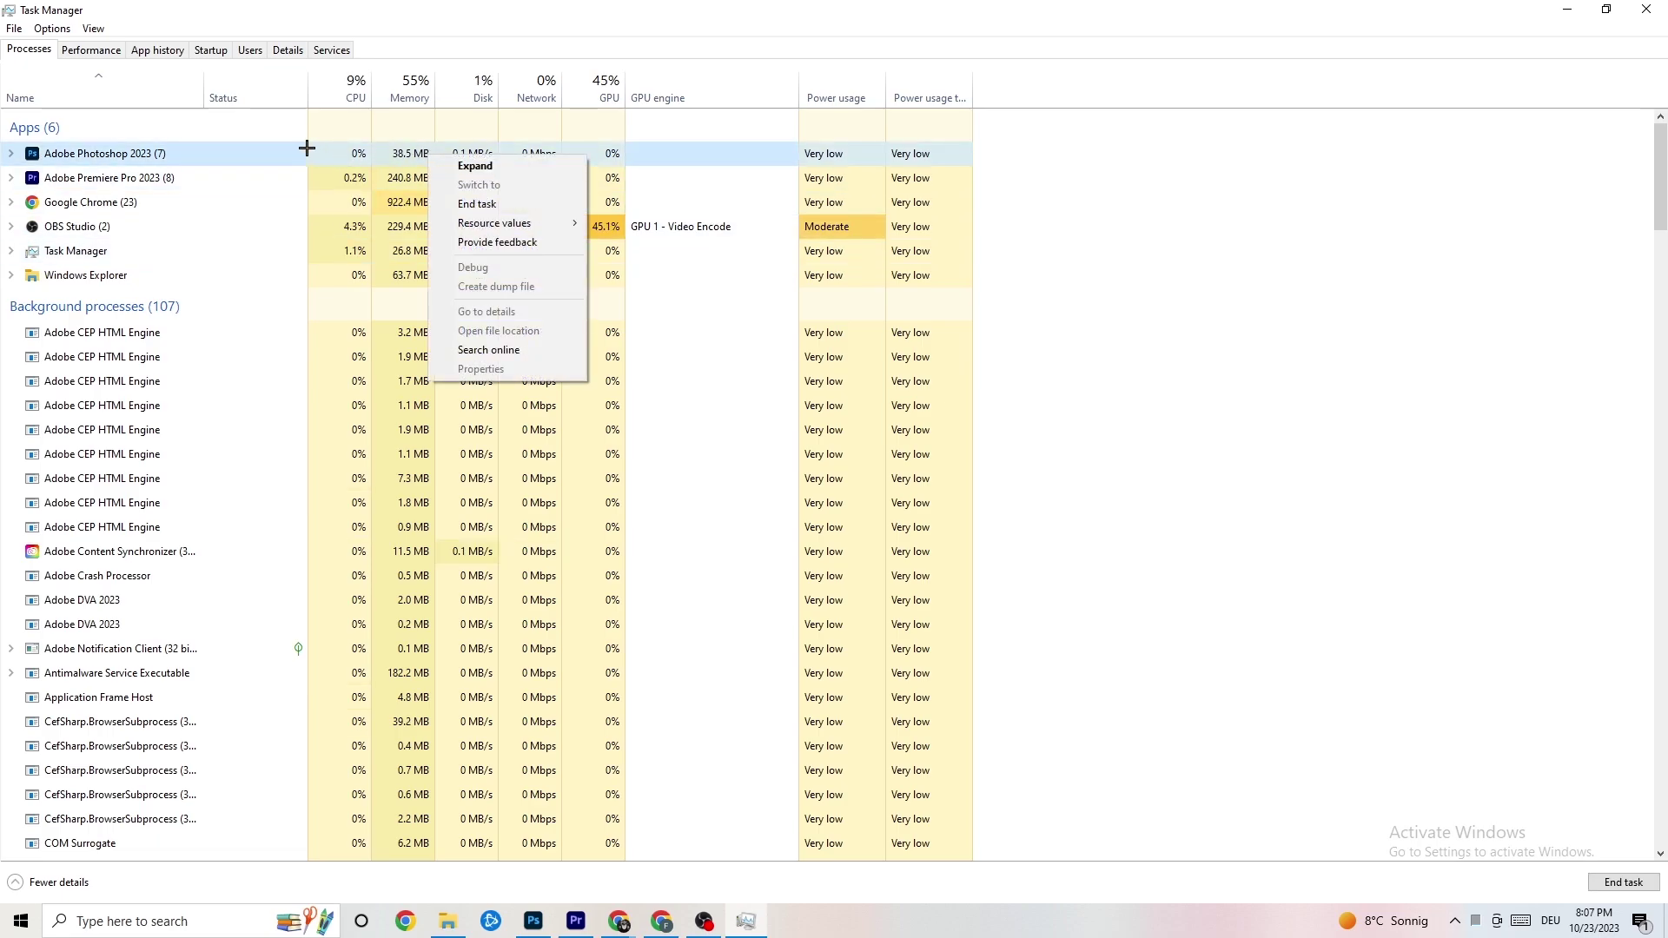
right_click(228, 161)
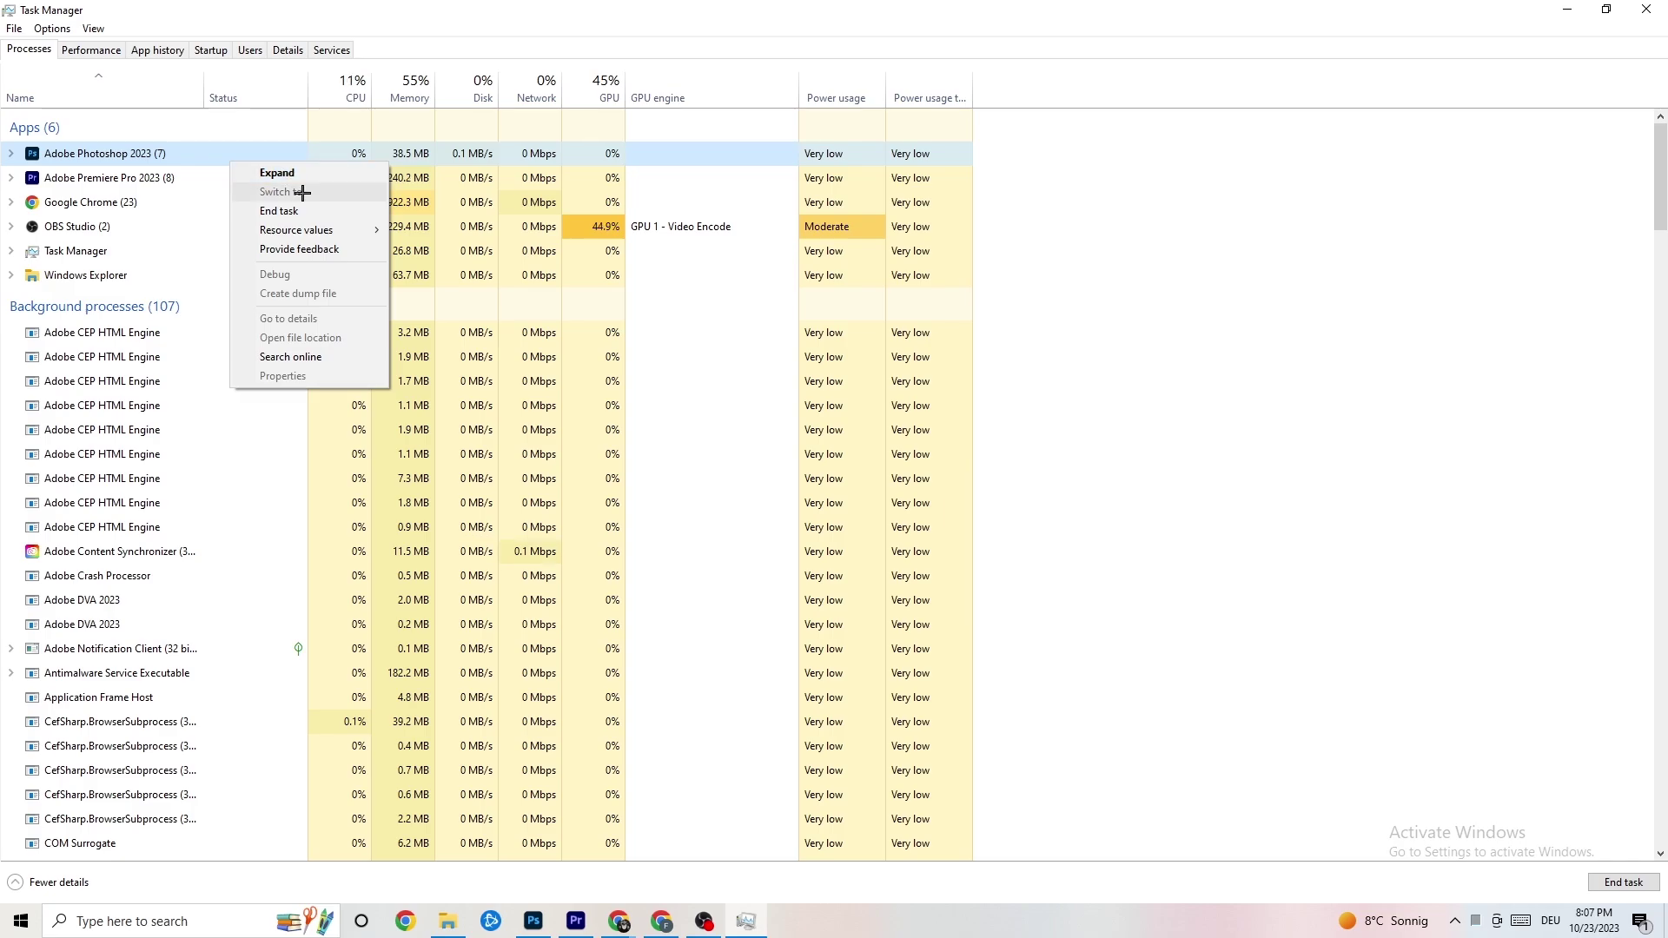
left_click(330, 210)
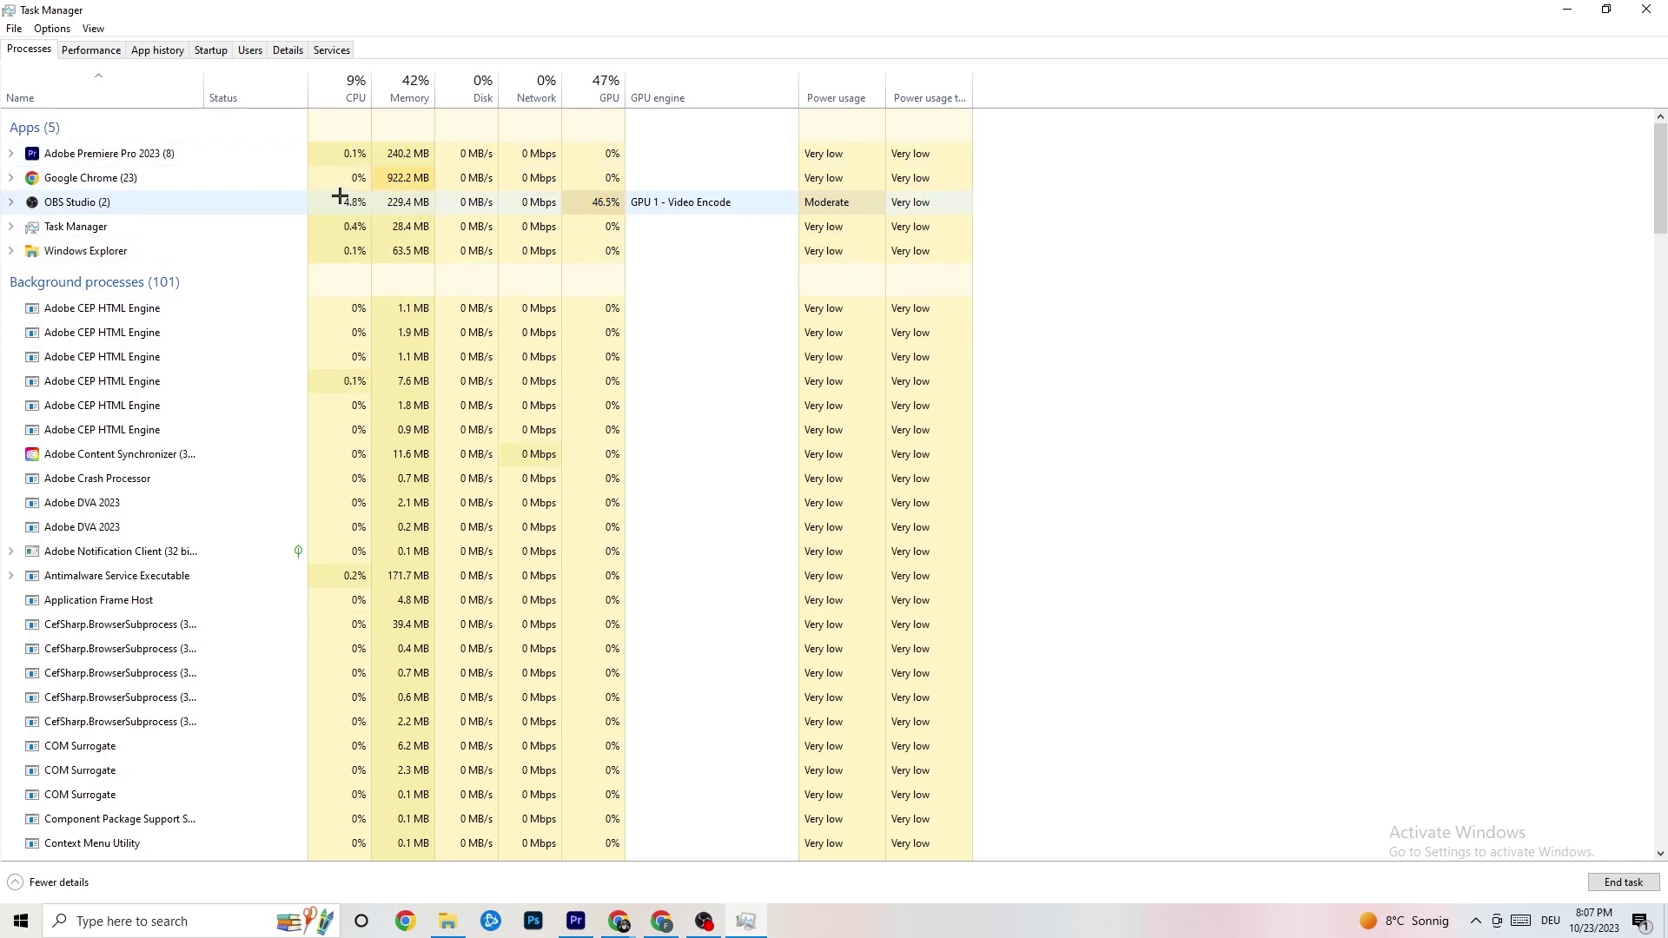
mouse_move(548, 11)
left_mouse_down()
mouse_move(549, 69)
mouse_move(549, 2)
left_mouse_up()
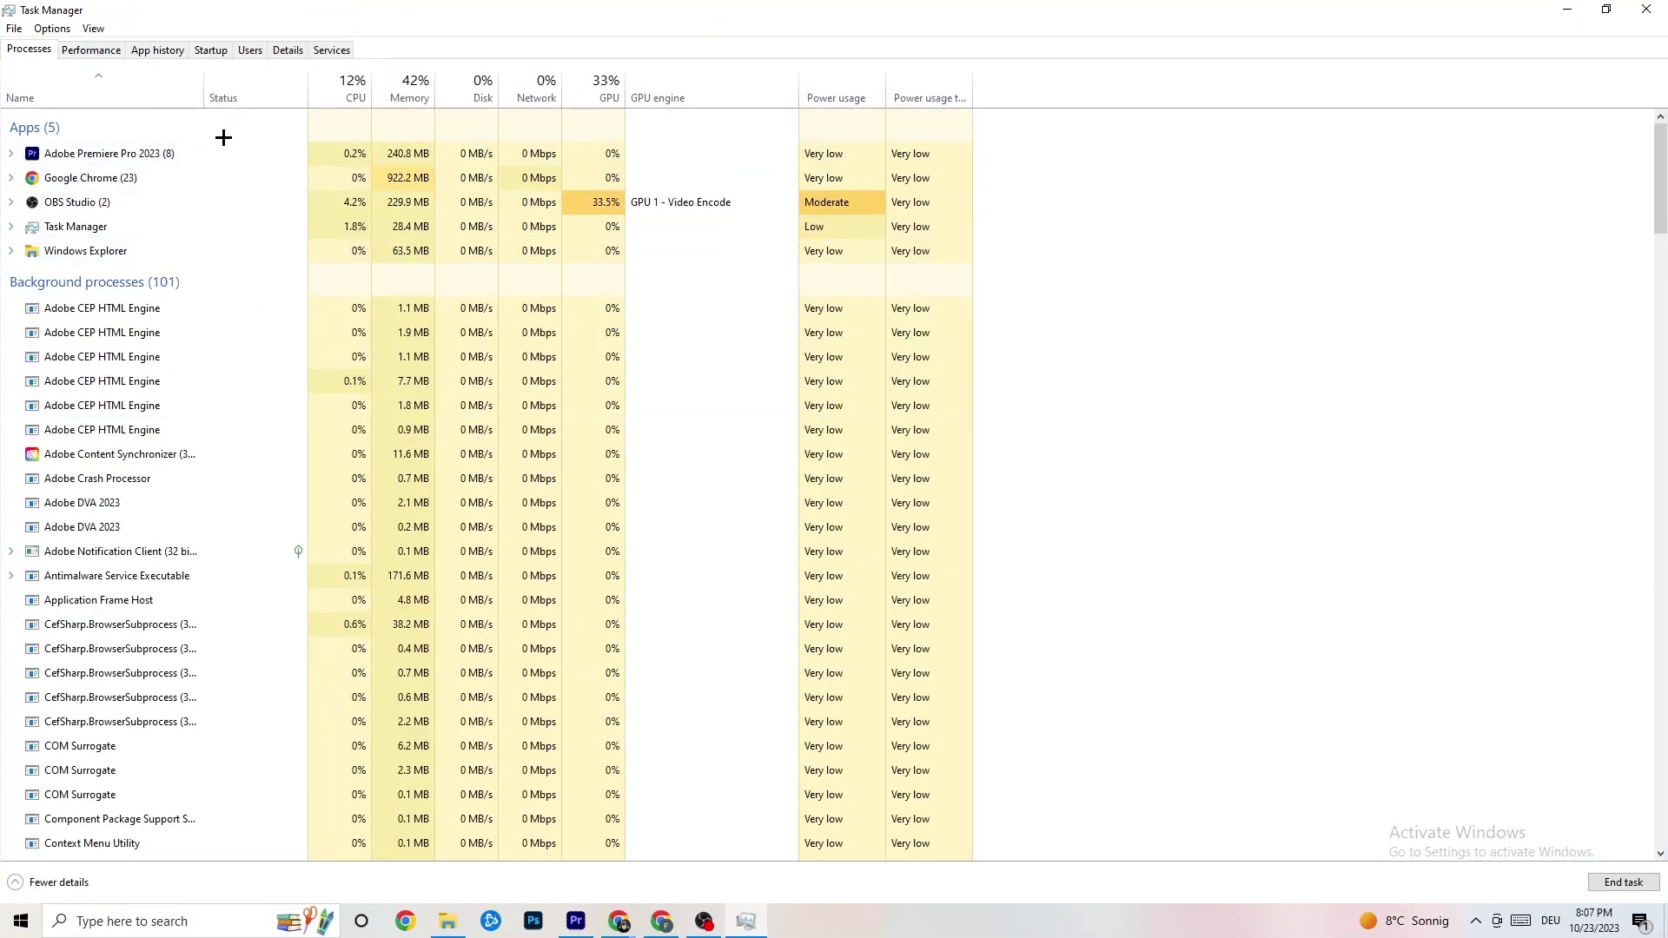
right_click(166, 150)
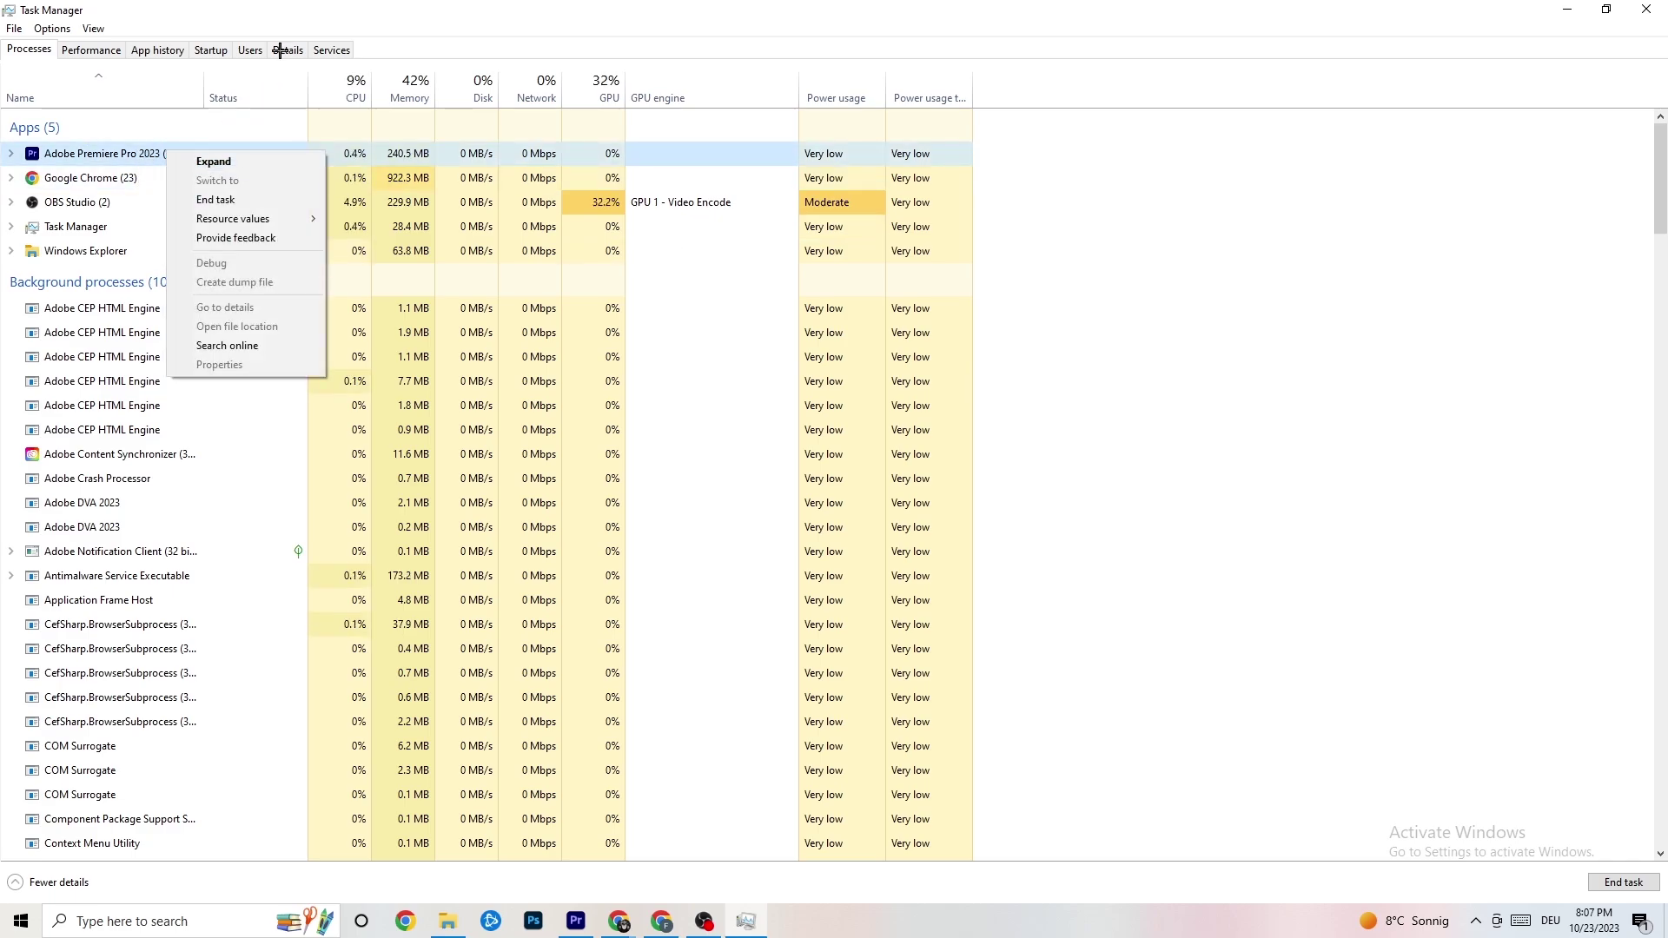
left_click(102, 49)
left_click(158, 50)
left_click(210, 49)
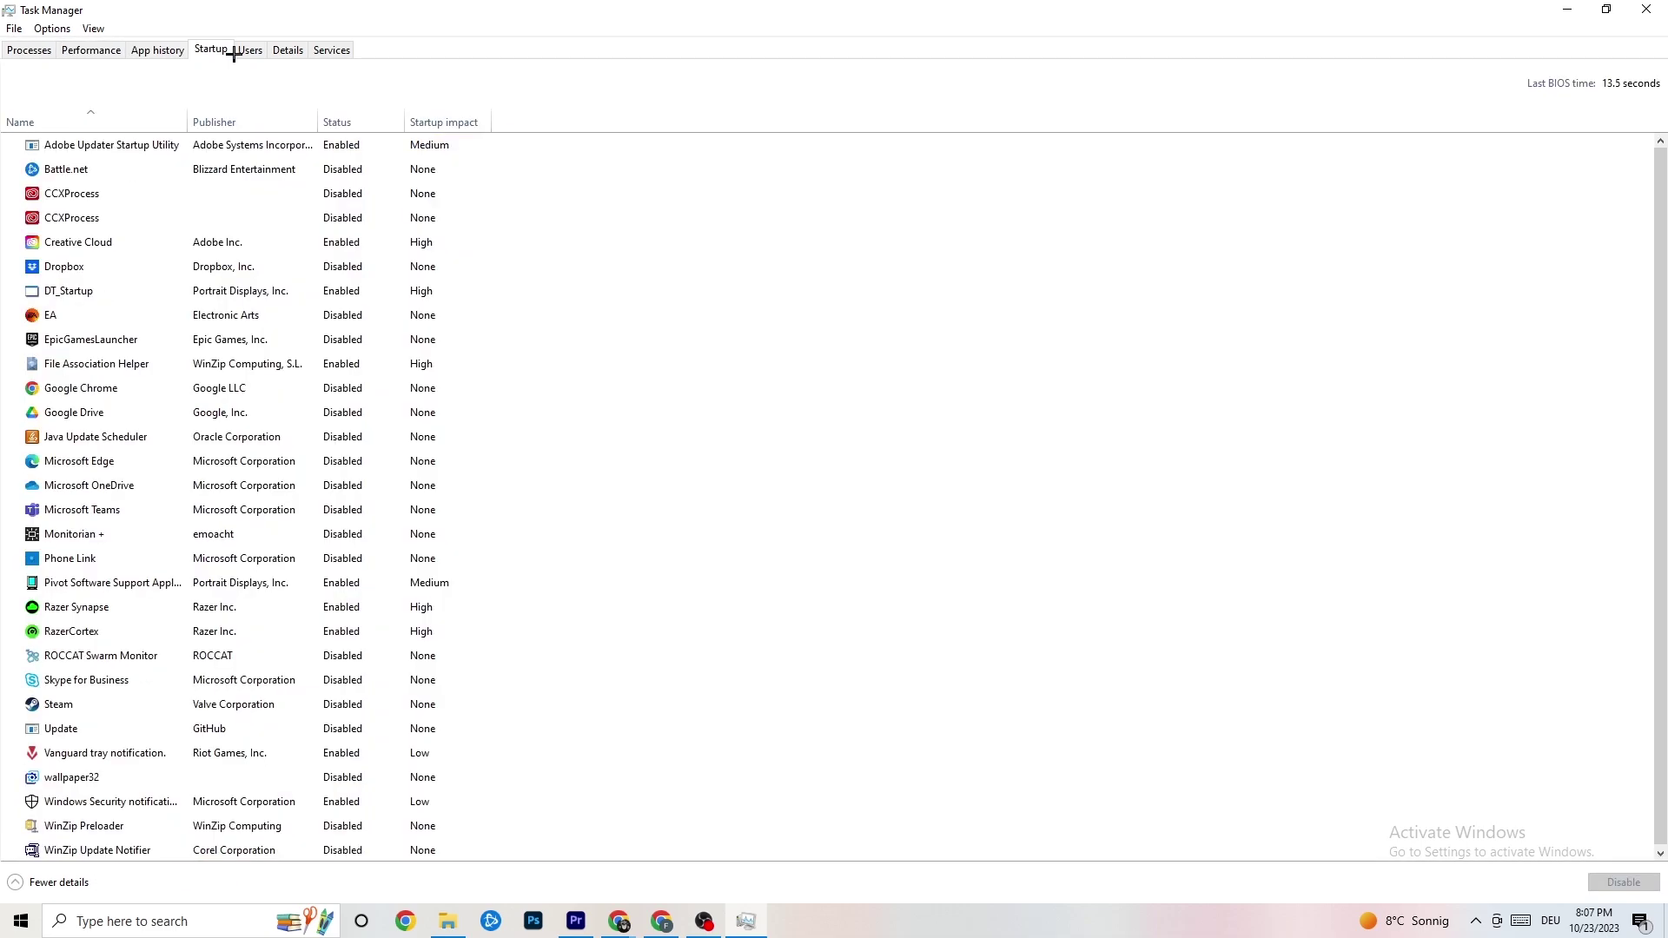
left_click(249, 51)
left_click(290, 52)
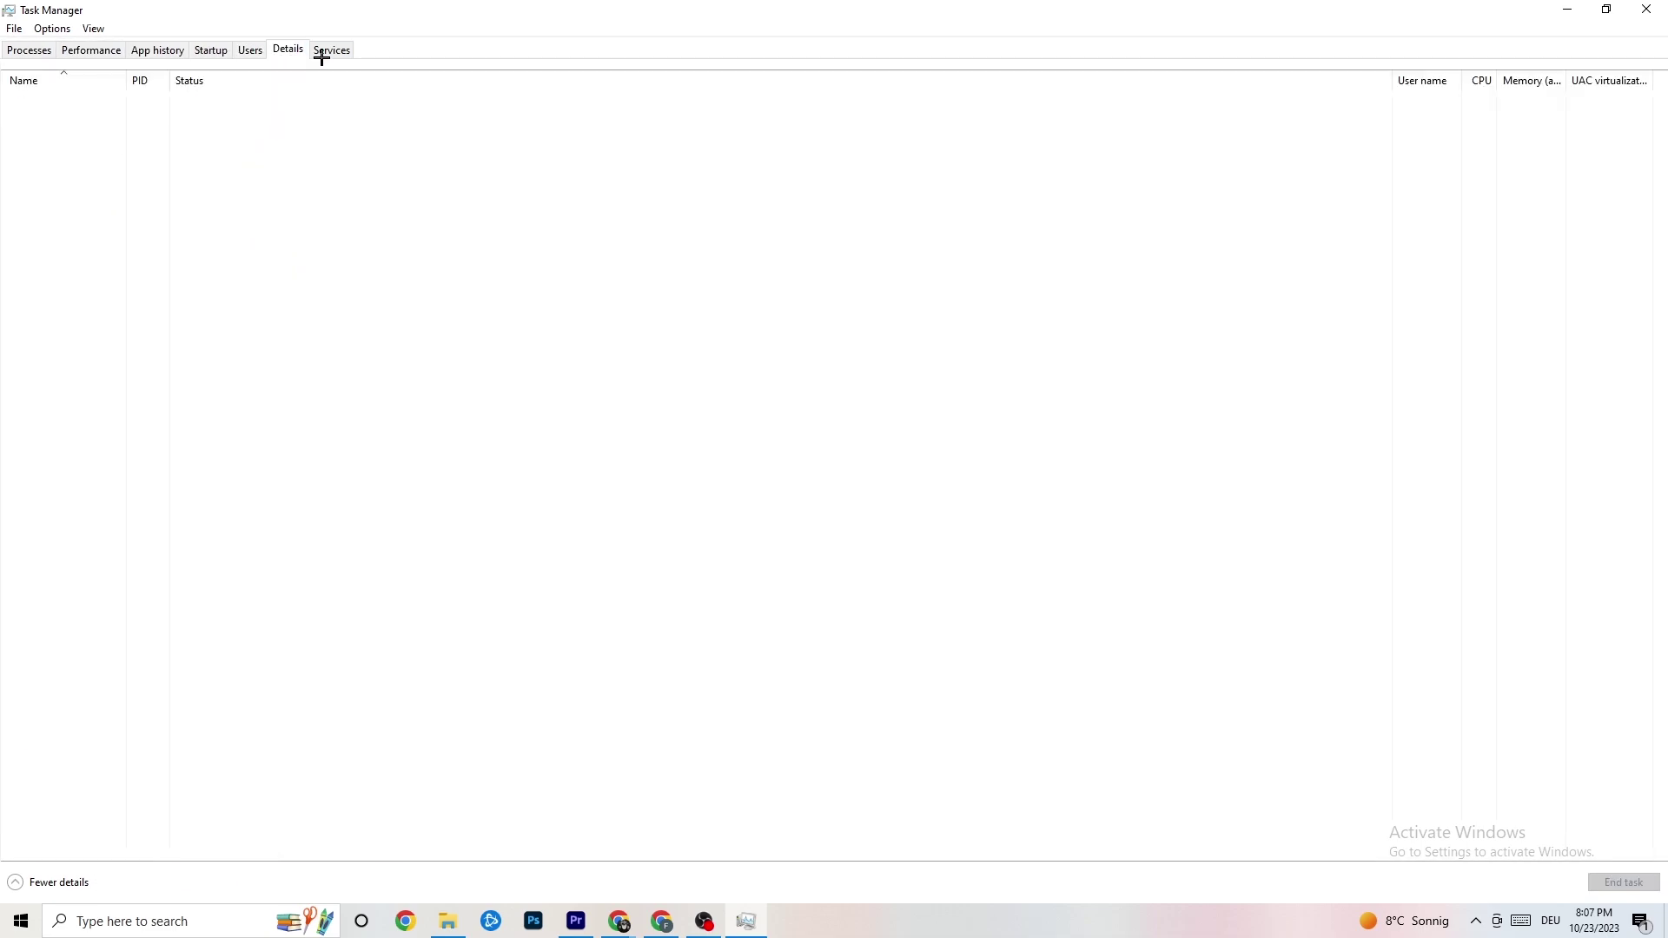
left_click(30, 50)
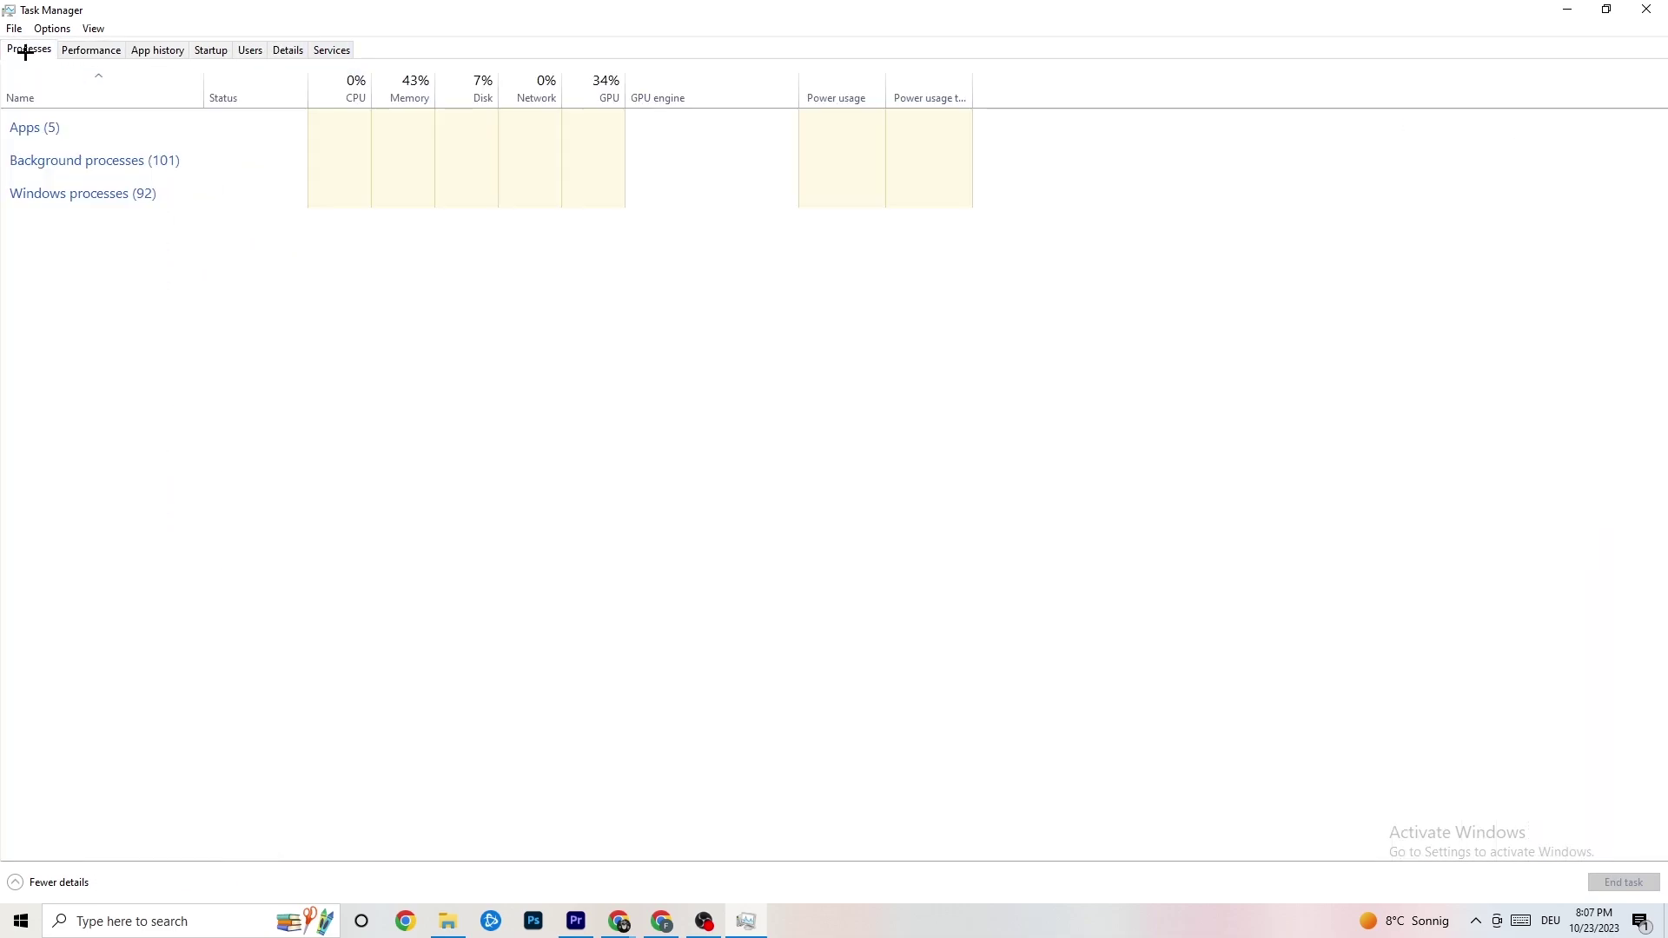
Show the available priority levels for the Adobe Premiere Pro process in the detailed process list
left_click(287, 49)
left_click(173, 132)
right_click(140, 136)
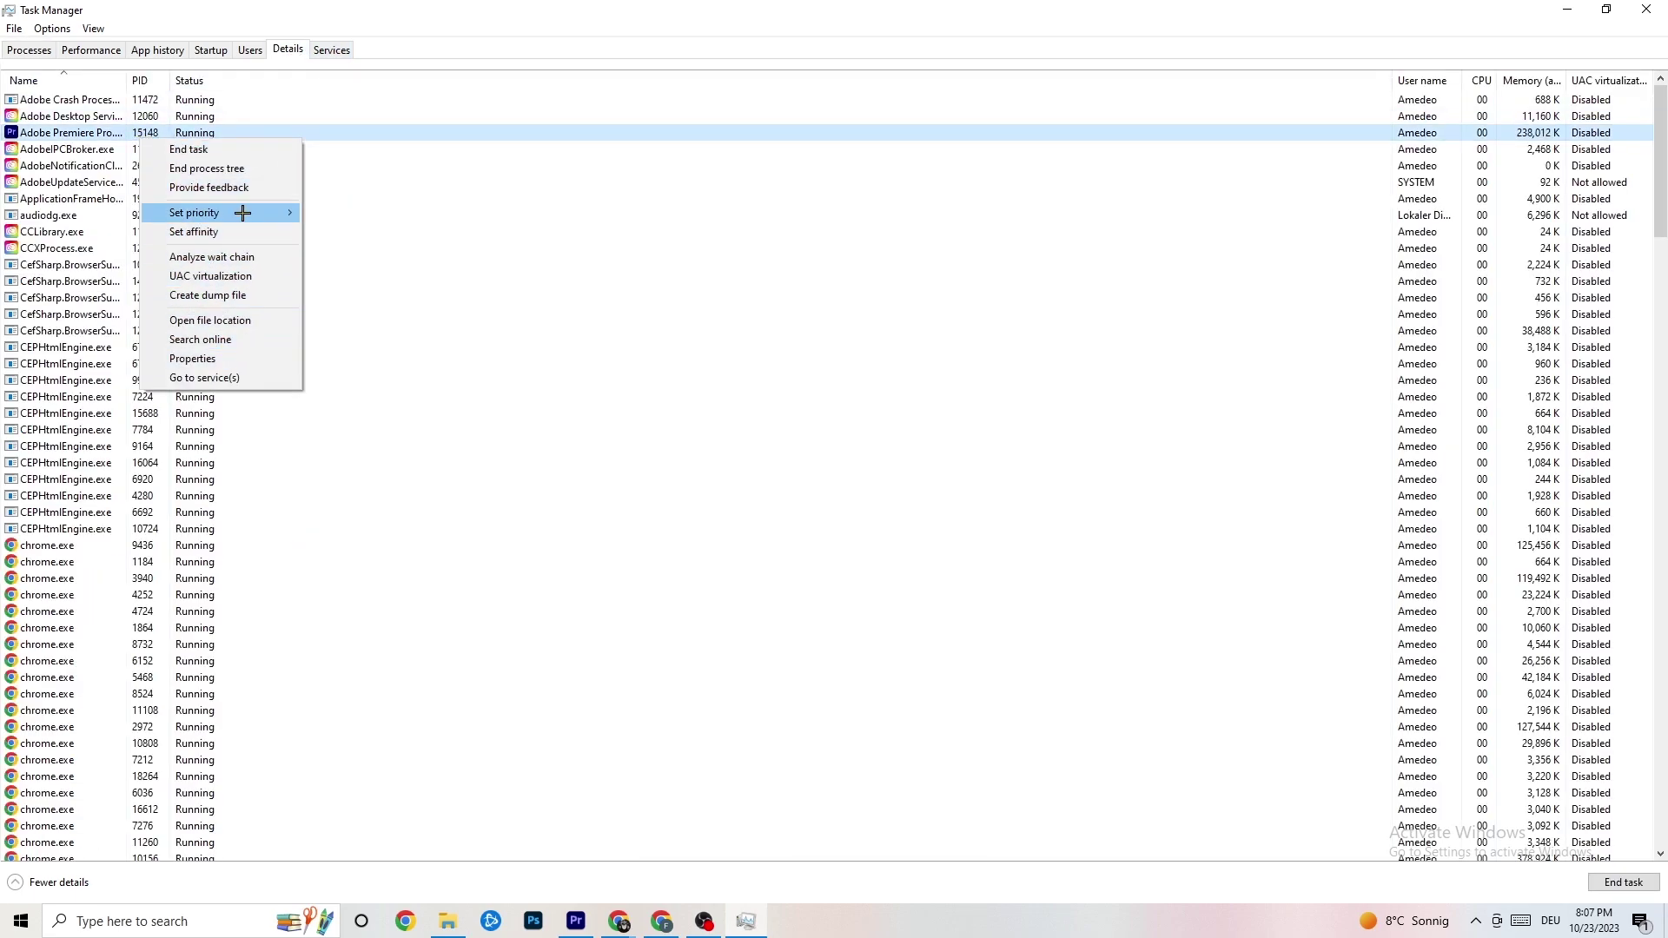
left_click(46, 52)
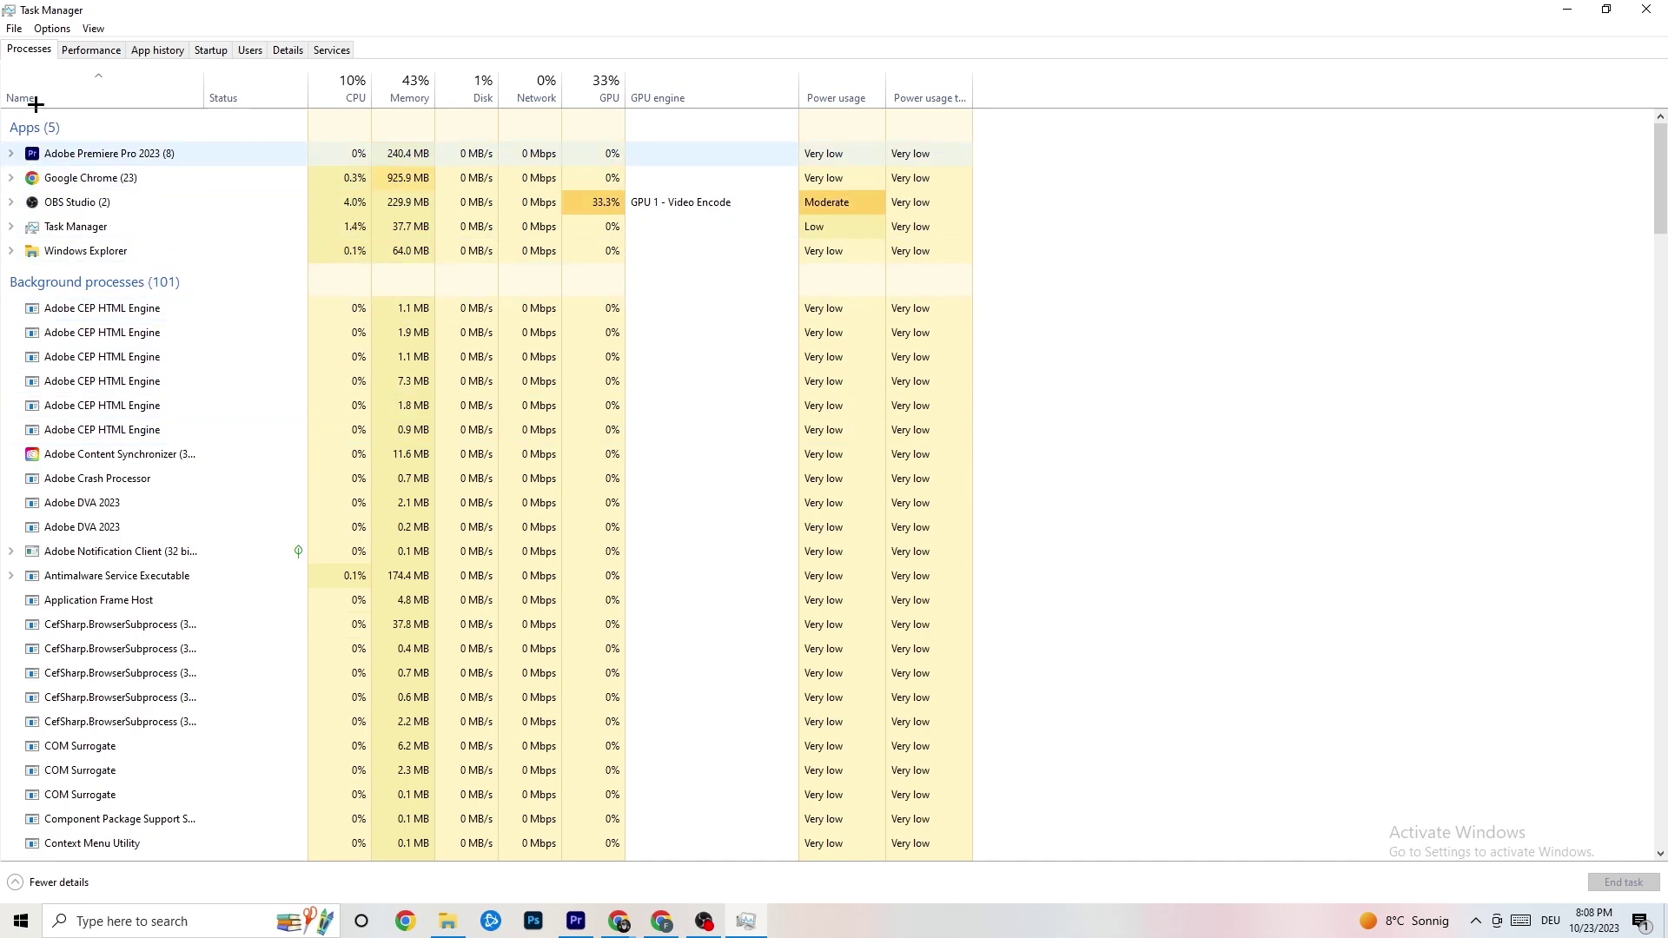
left_click(289, 49)
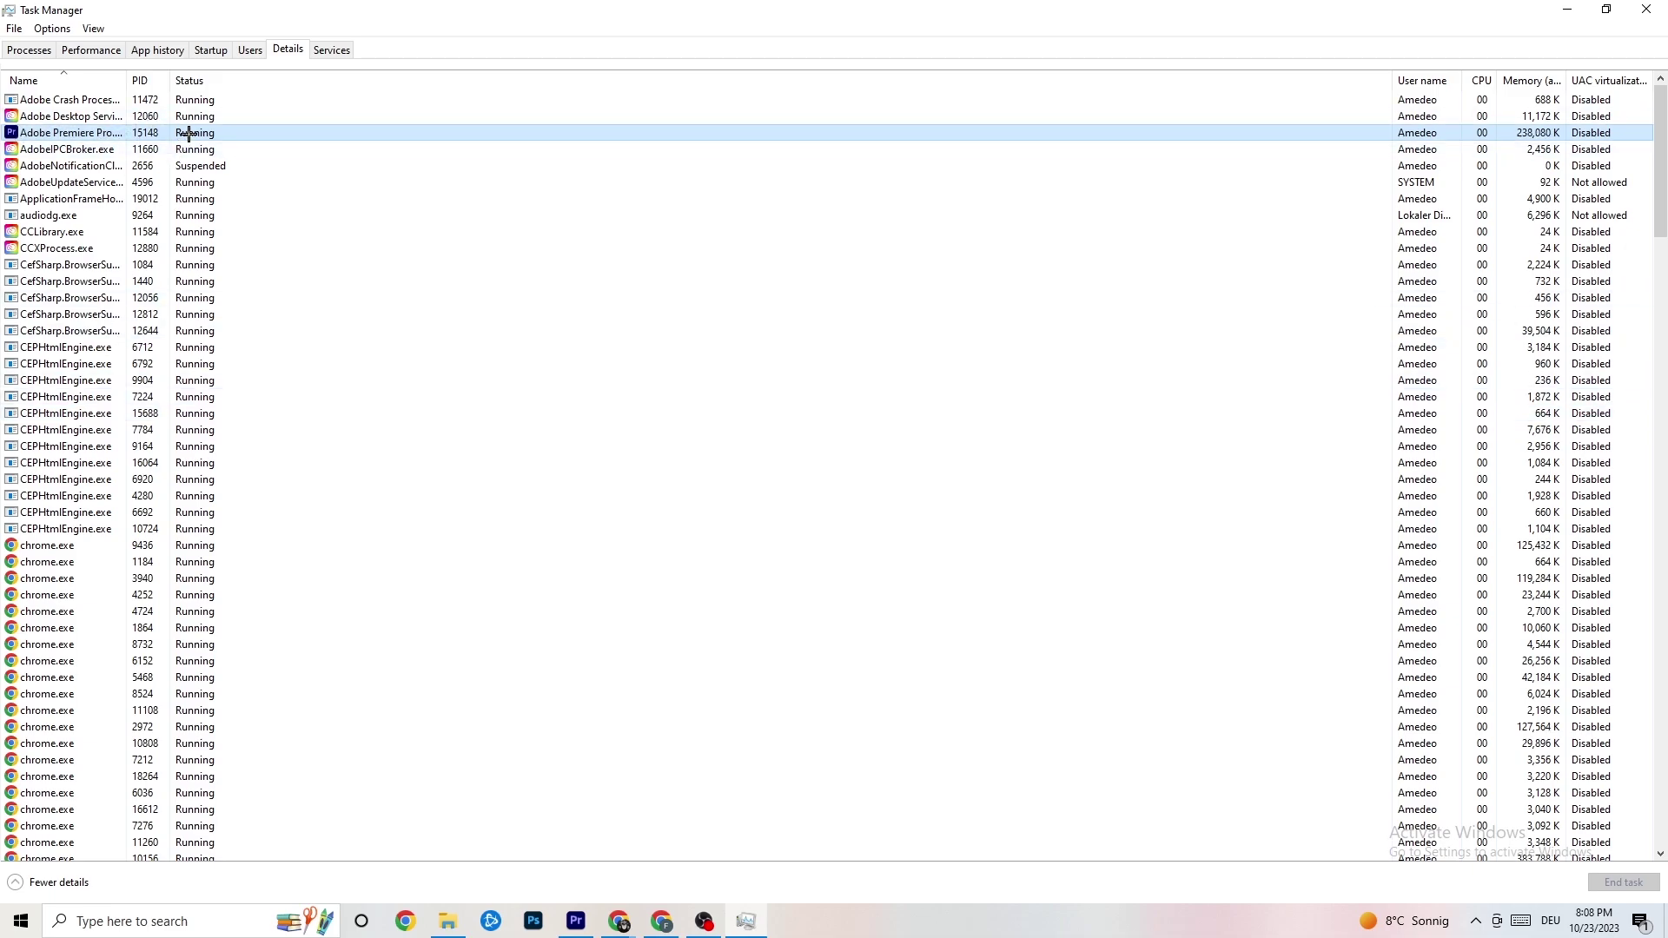
right_click(189, 134)
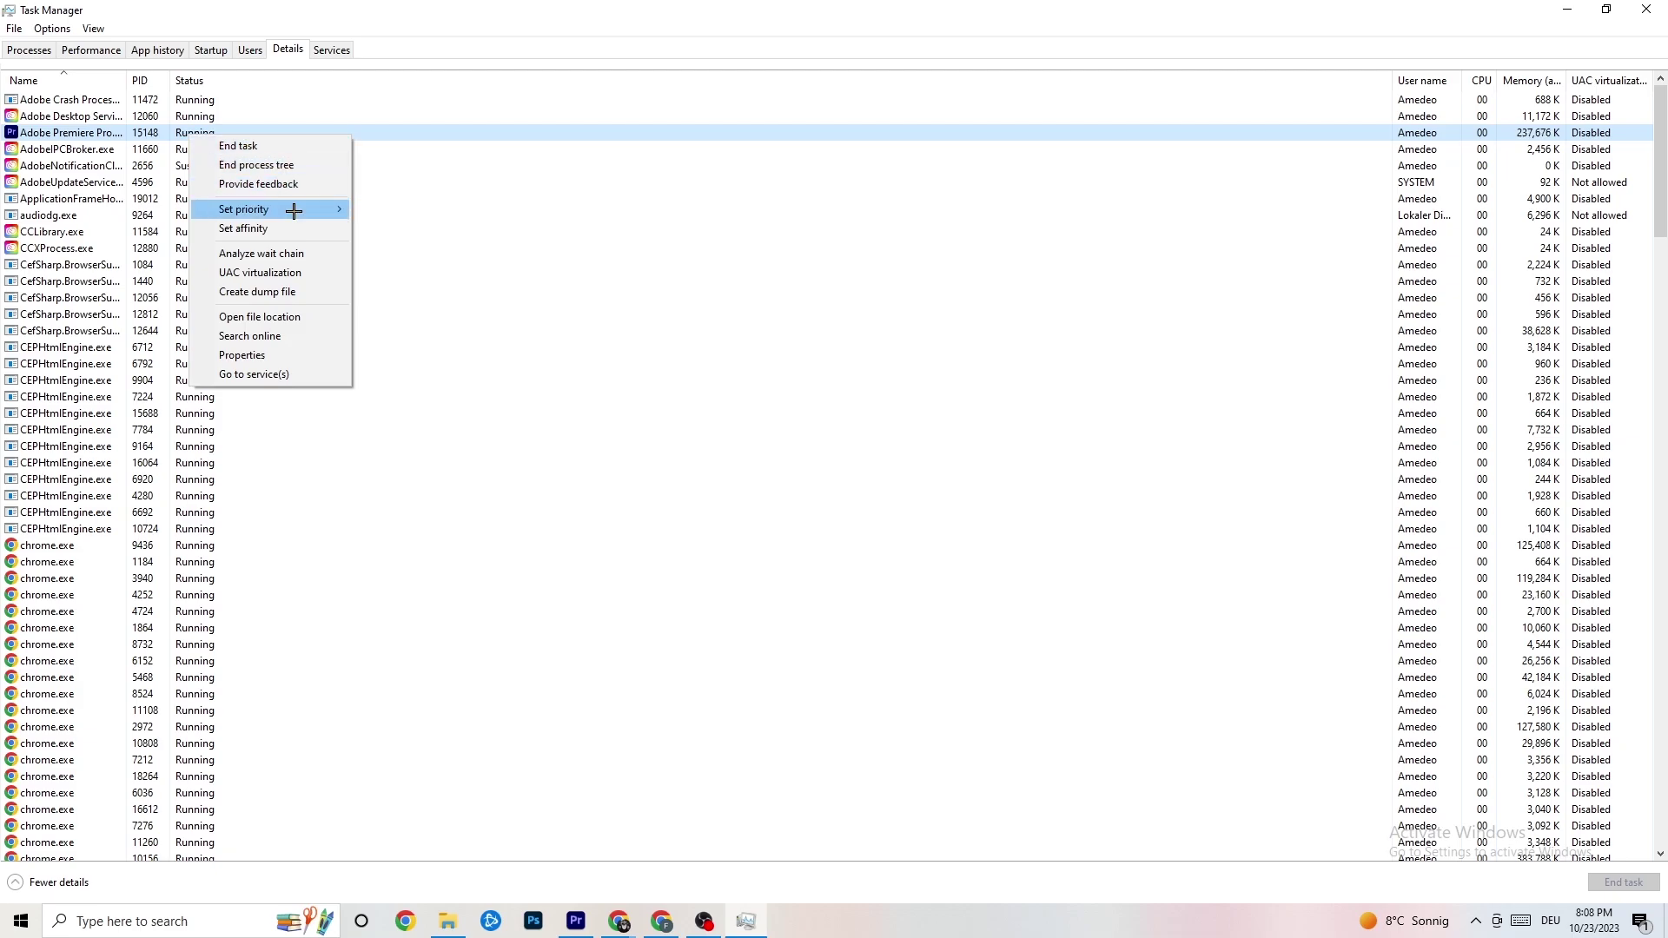
mouse_move(294, 211)
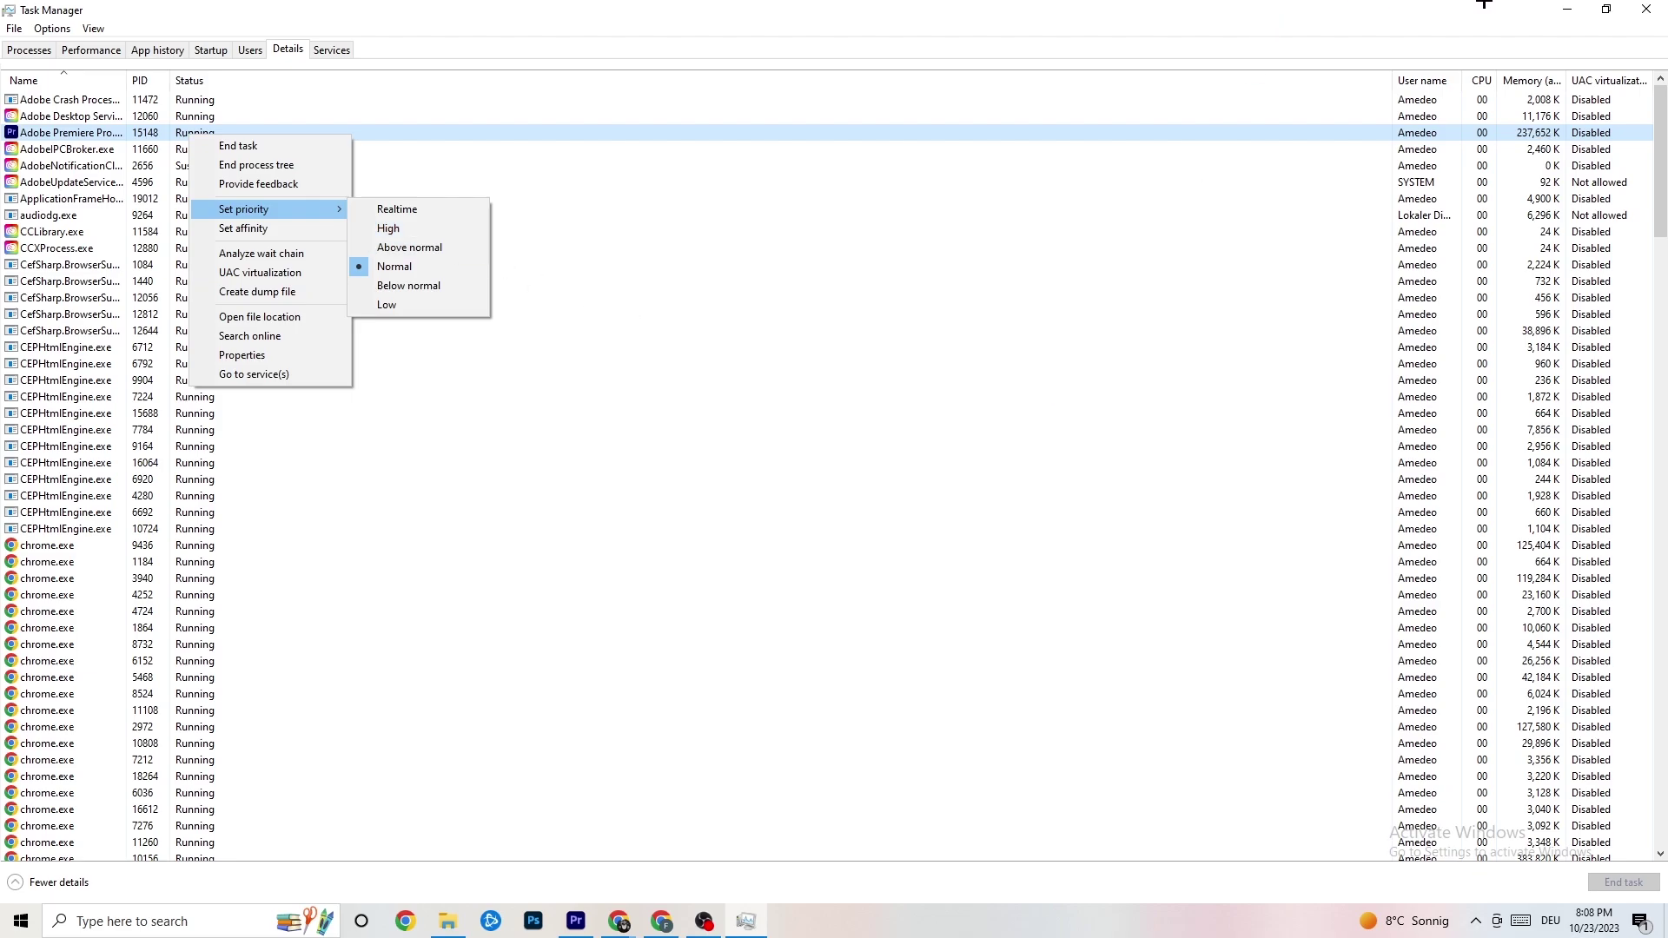
Review the startup apps, show the available actions for Adobe Updater Startup Utility, and close Task Manager
left_click(400, 100)
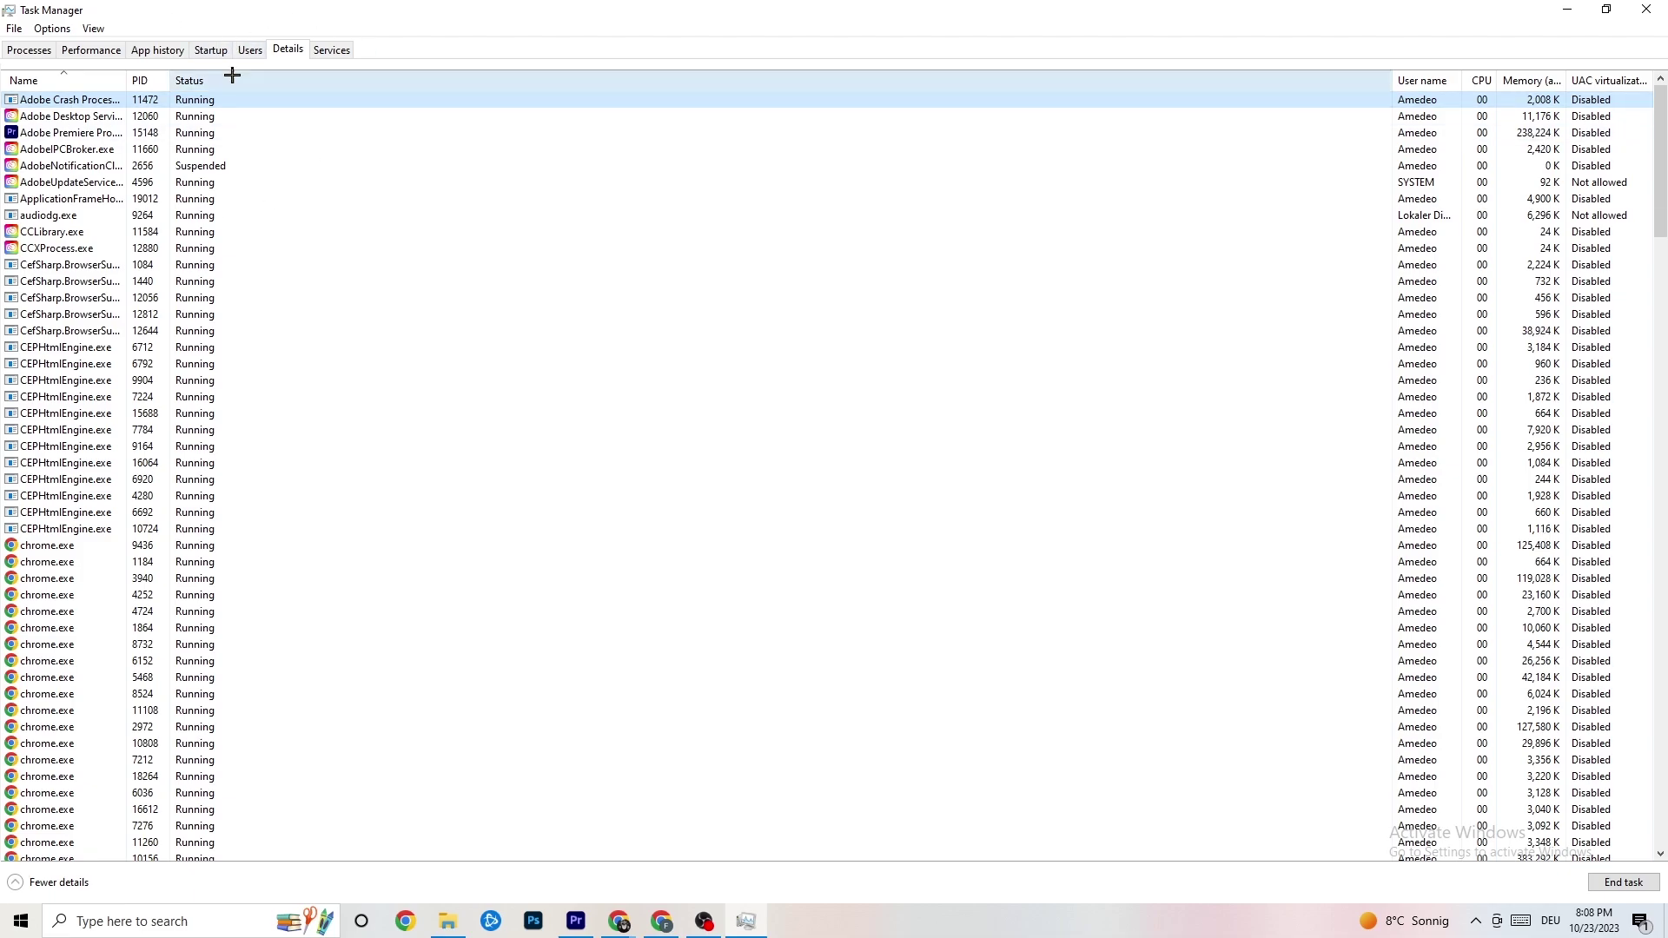
left_click(212, 50)
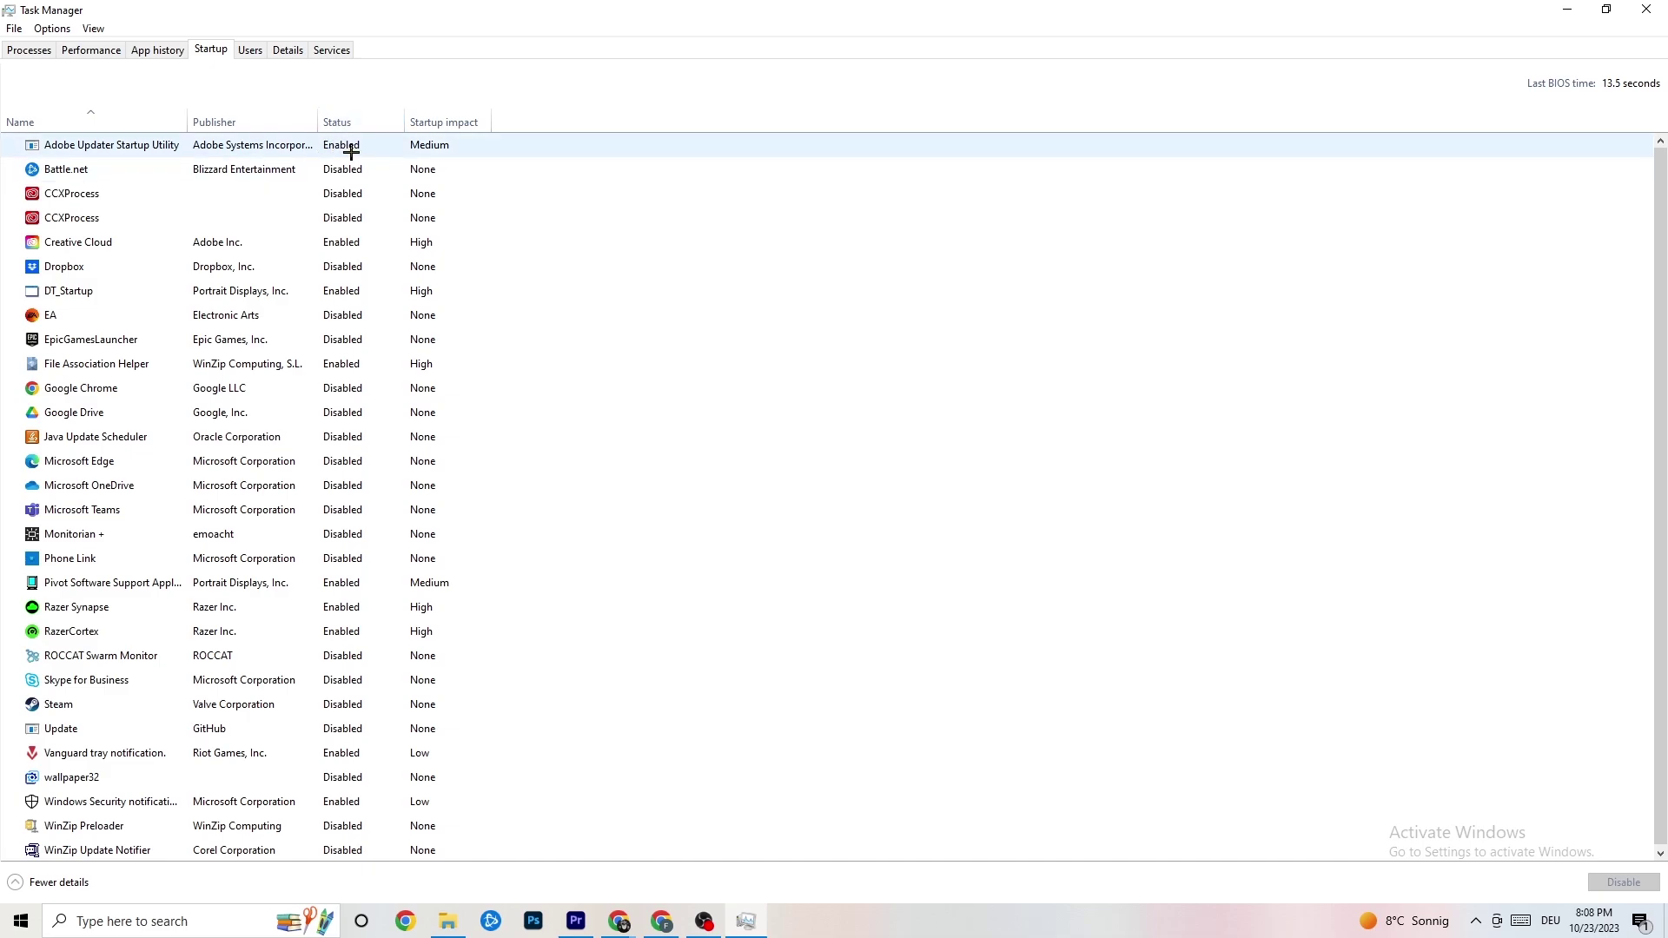
left_click(353, 149)
right_click(363, 153)
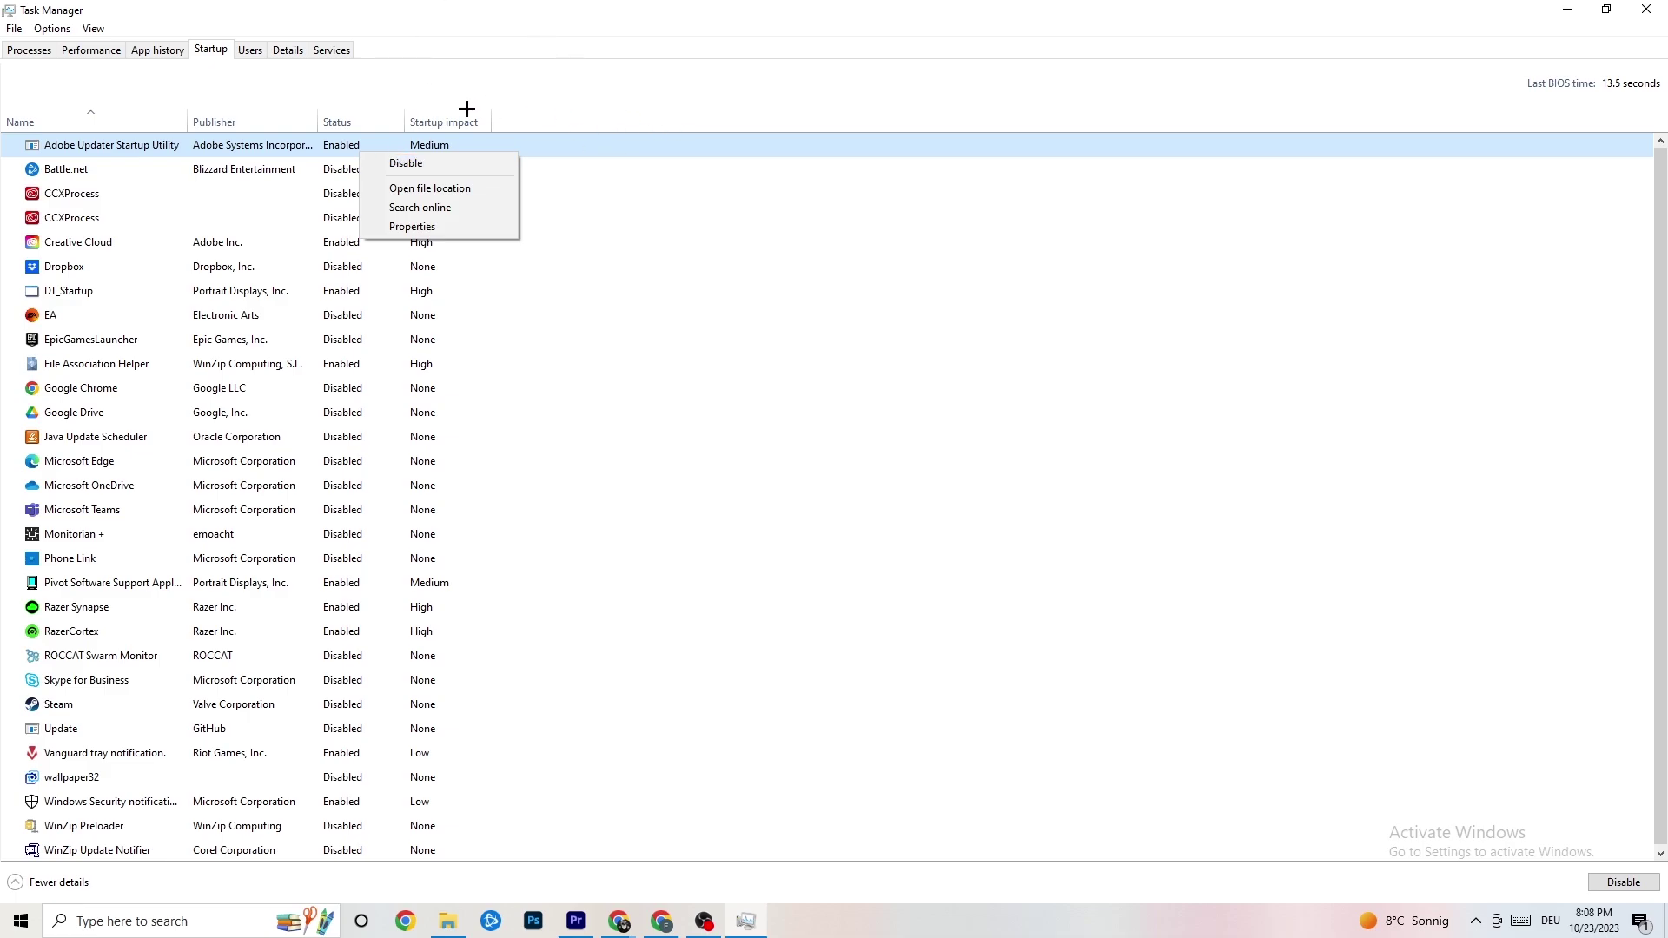
left_click(1035, 48)
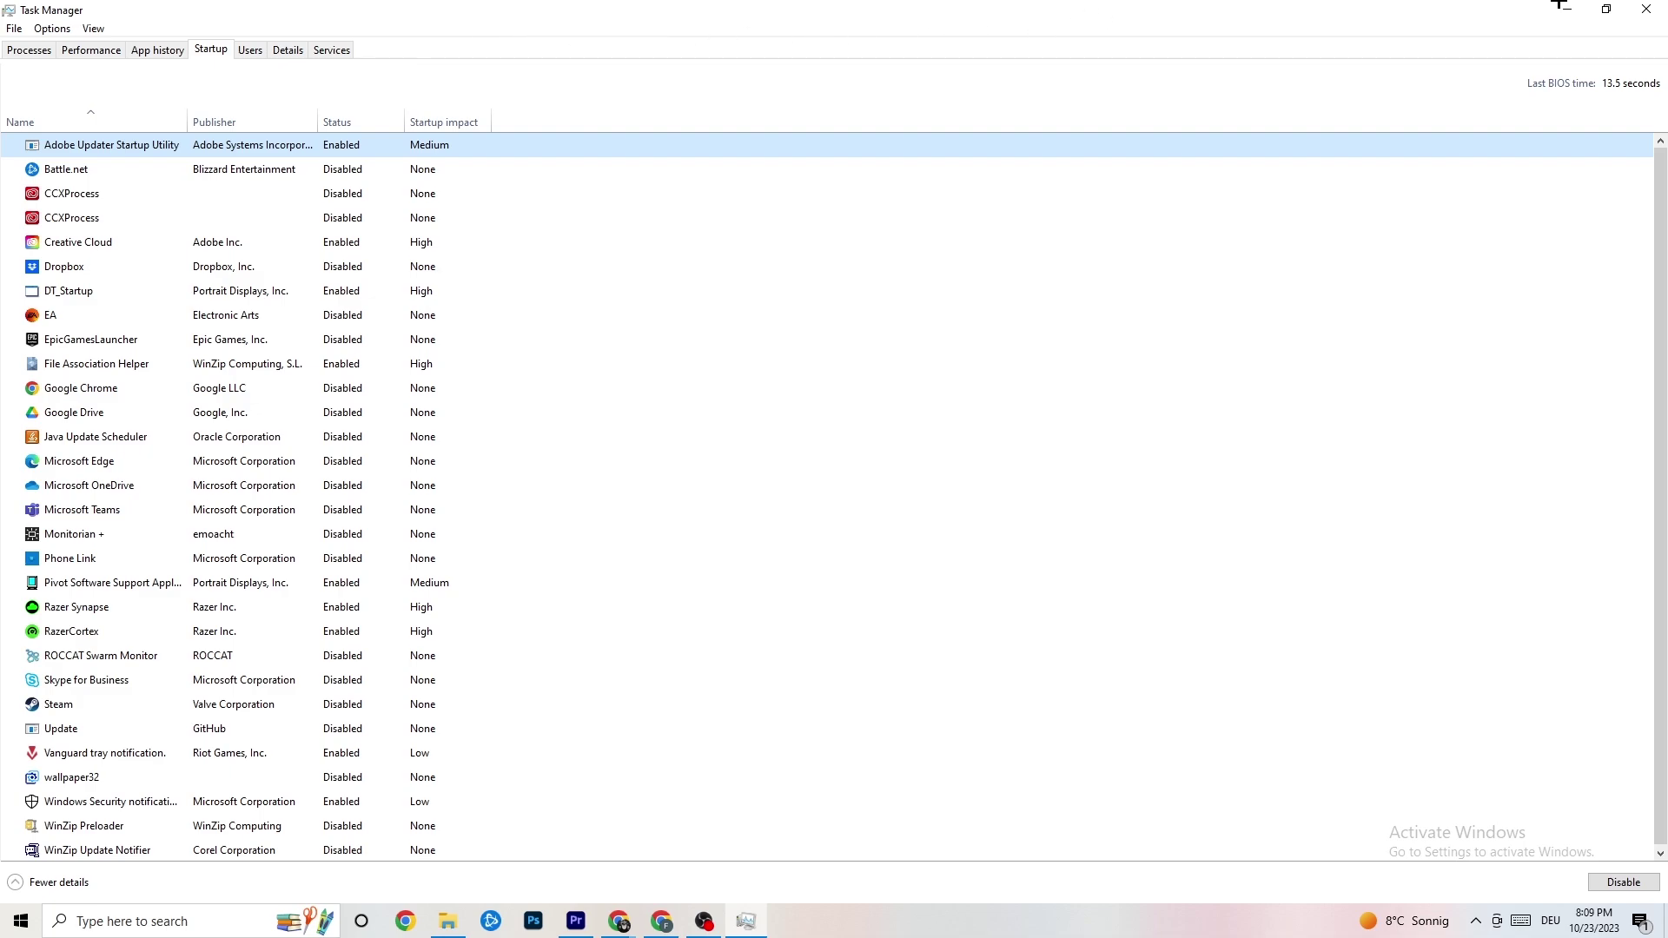
left_click(1645, 9)
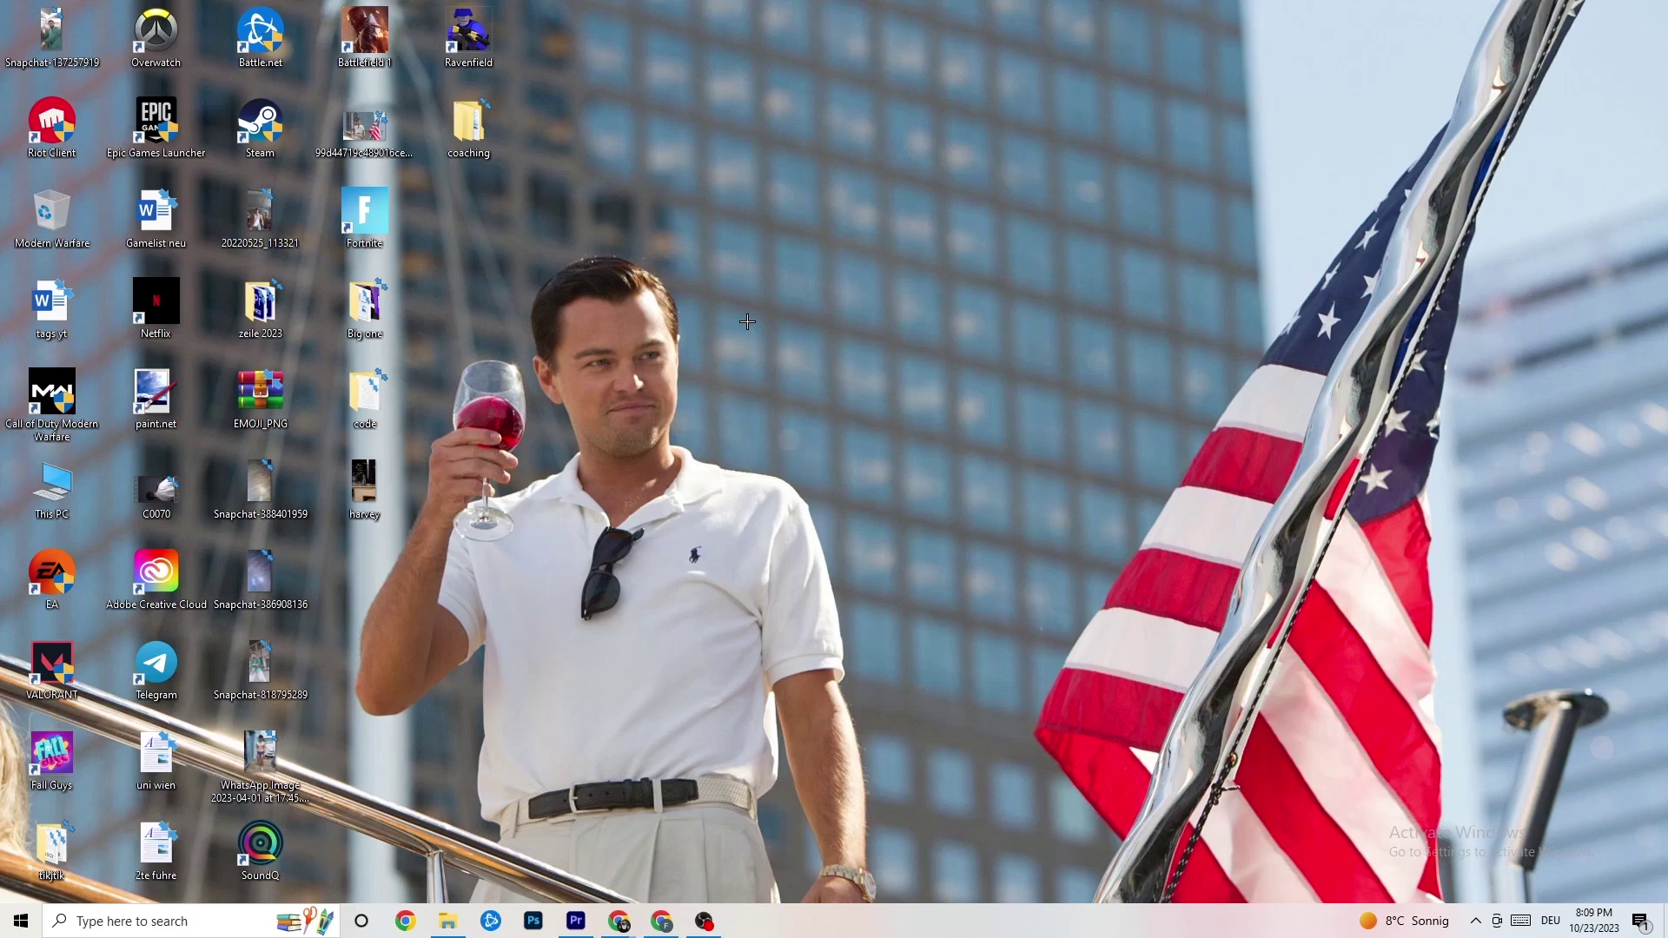
Open the Display page in Windows Settings and check the scaling and display resolution options
left_click(18, 922)
left_click(22, 841)
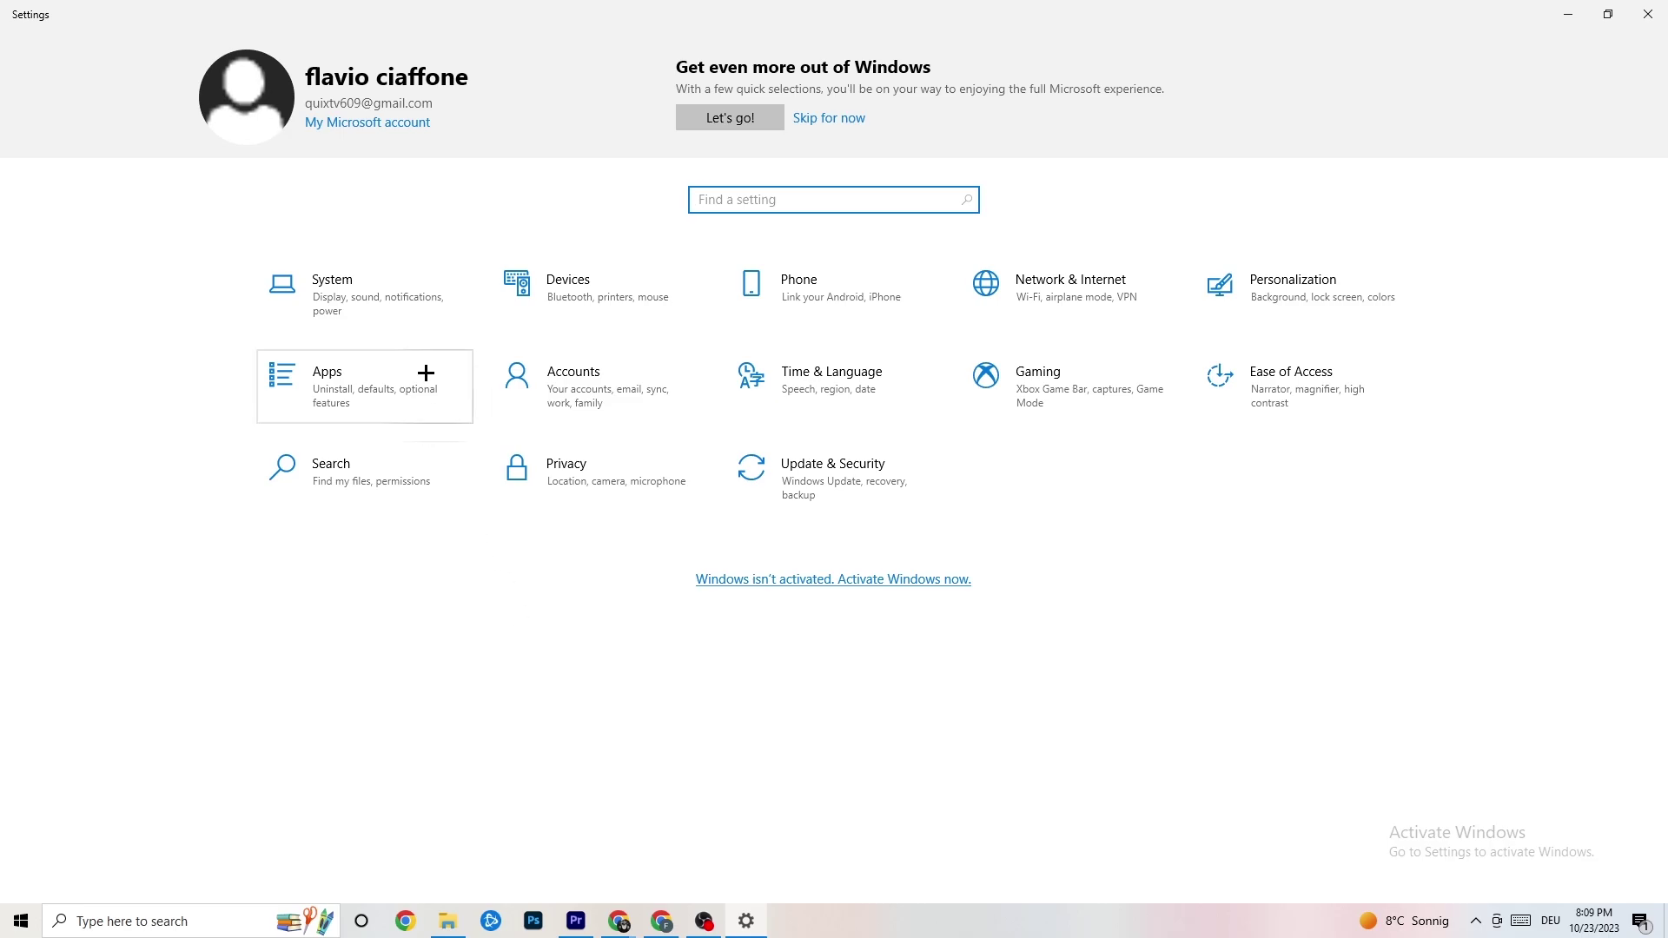
left_click(392, 298)
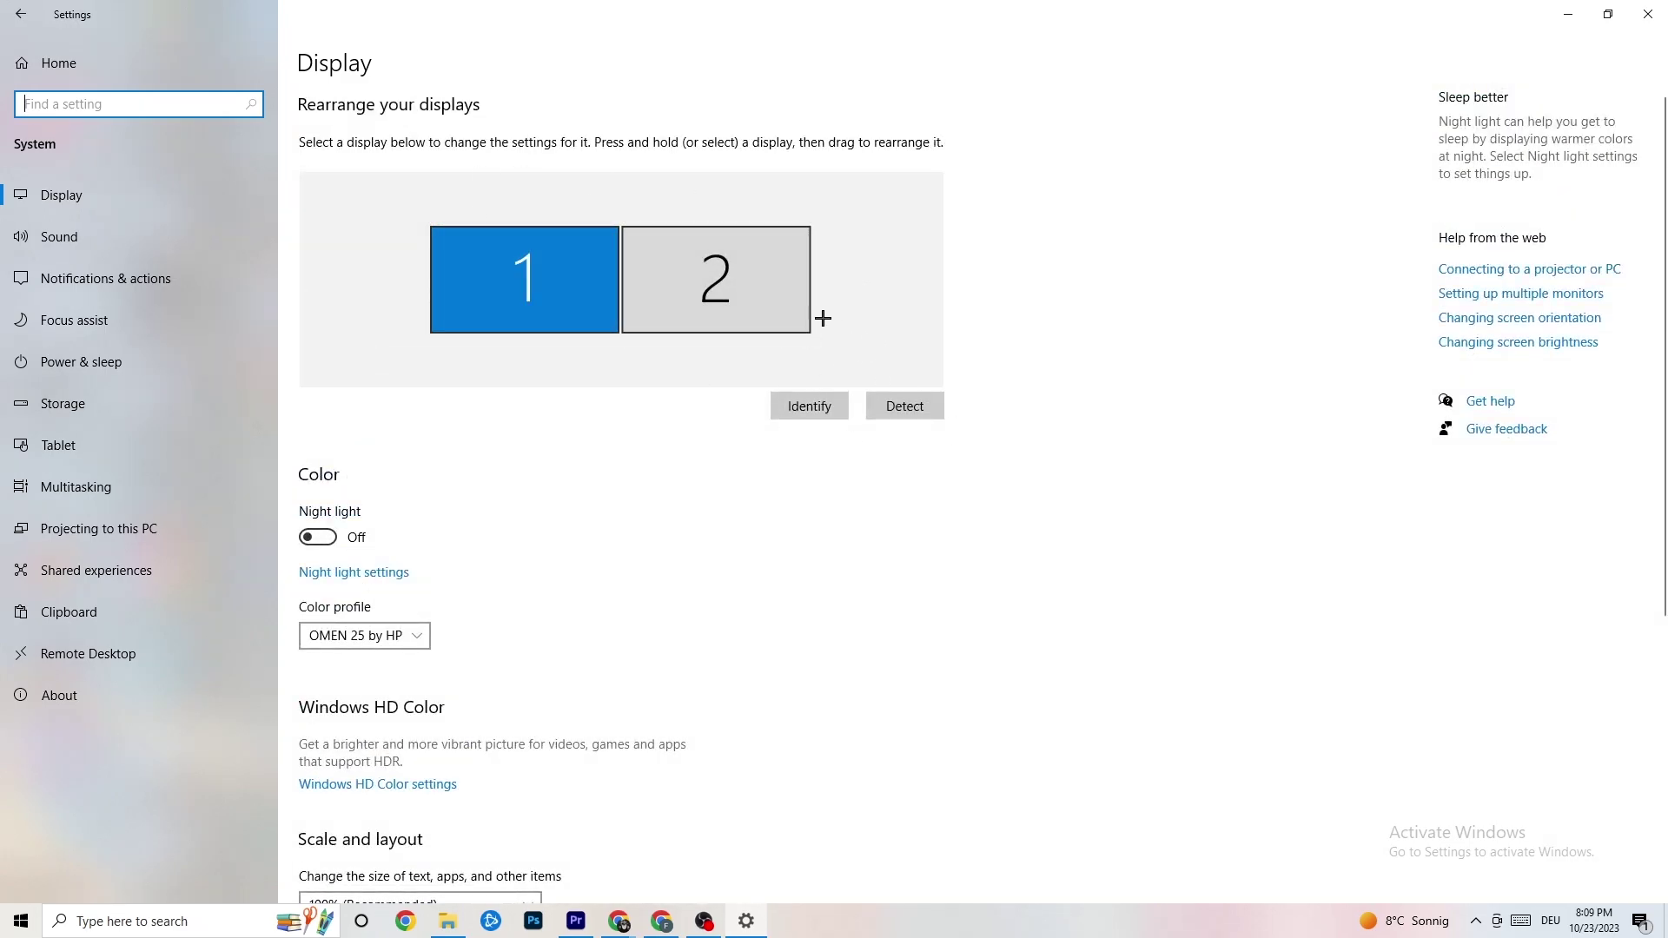
scroll(669, 376, "down", 5)
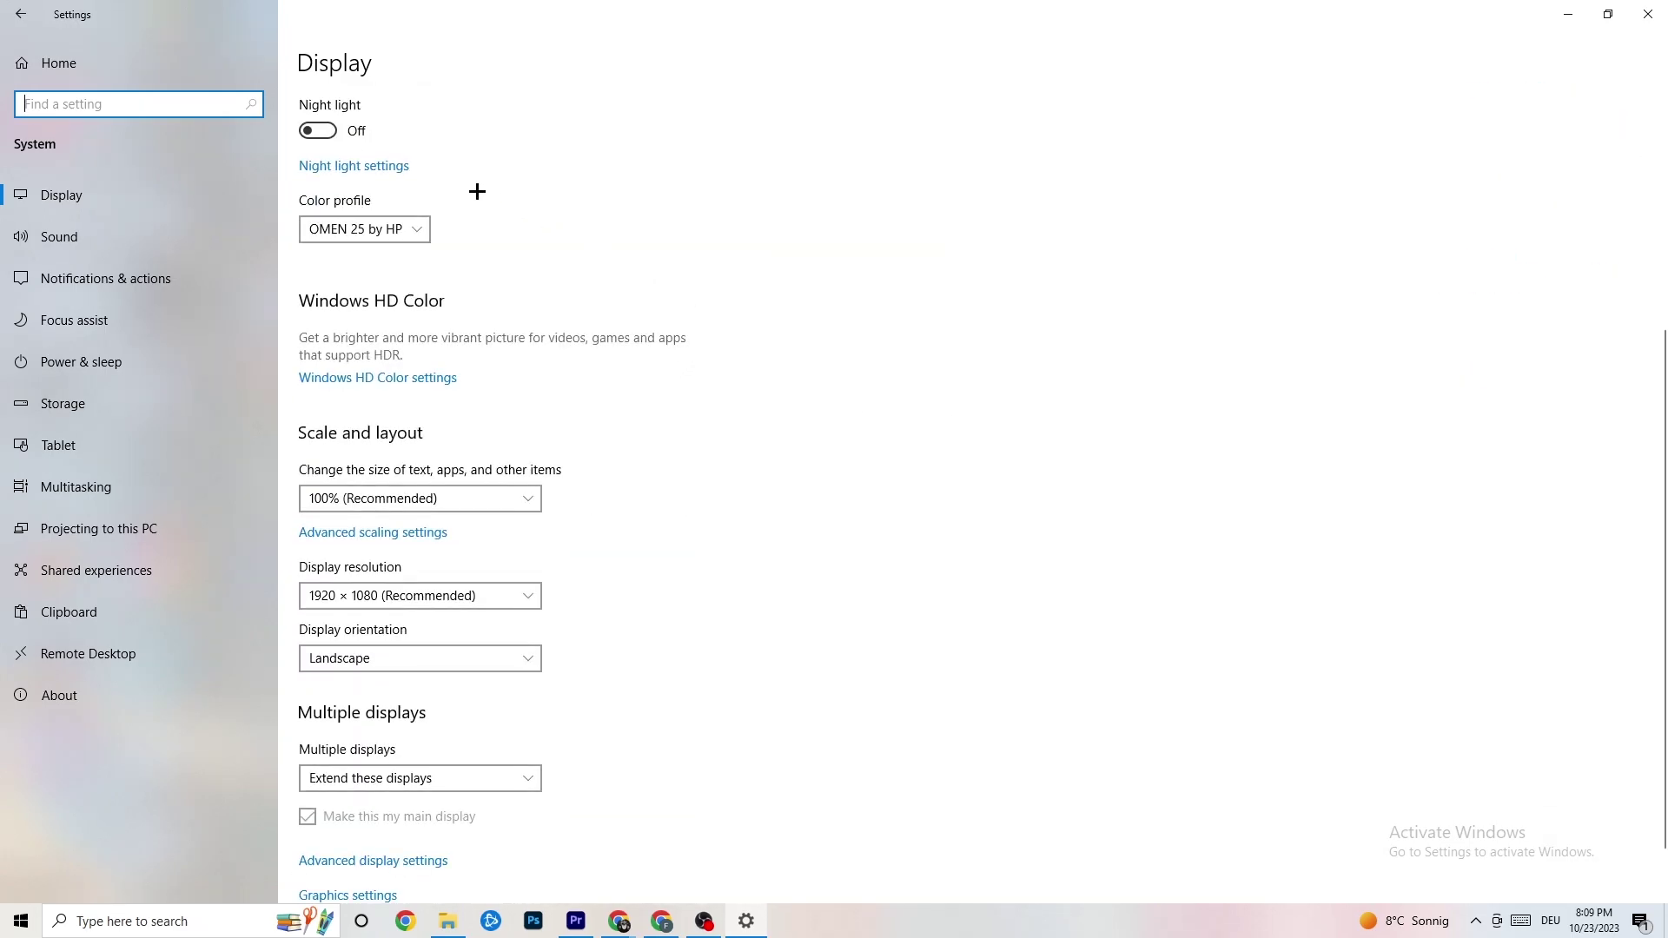
left_click(525, 500)
left_click(455, 500)
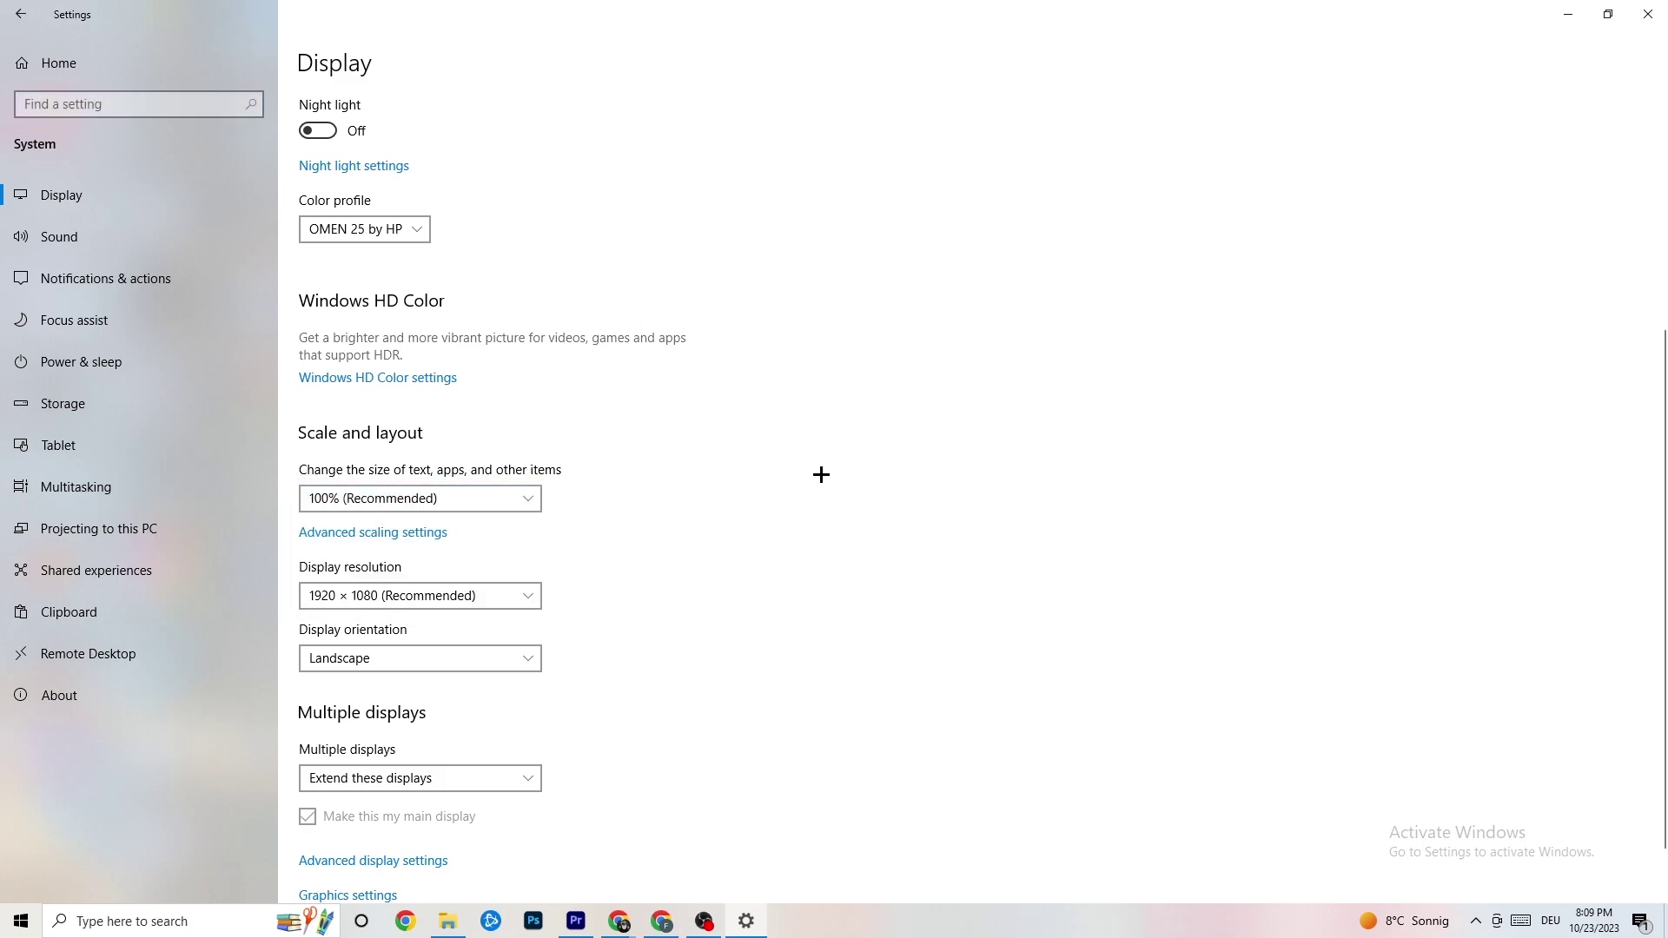
left_click(506, 596)
left_click(741, 523)
scroll(716, 472, "down", 2)
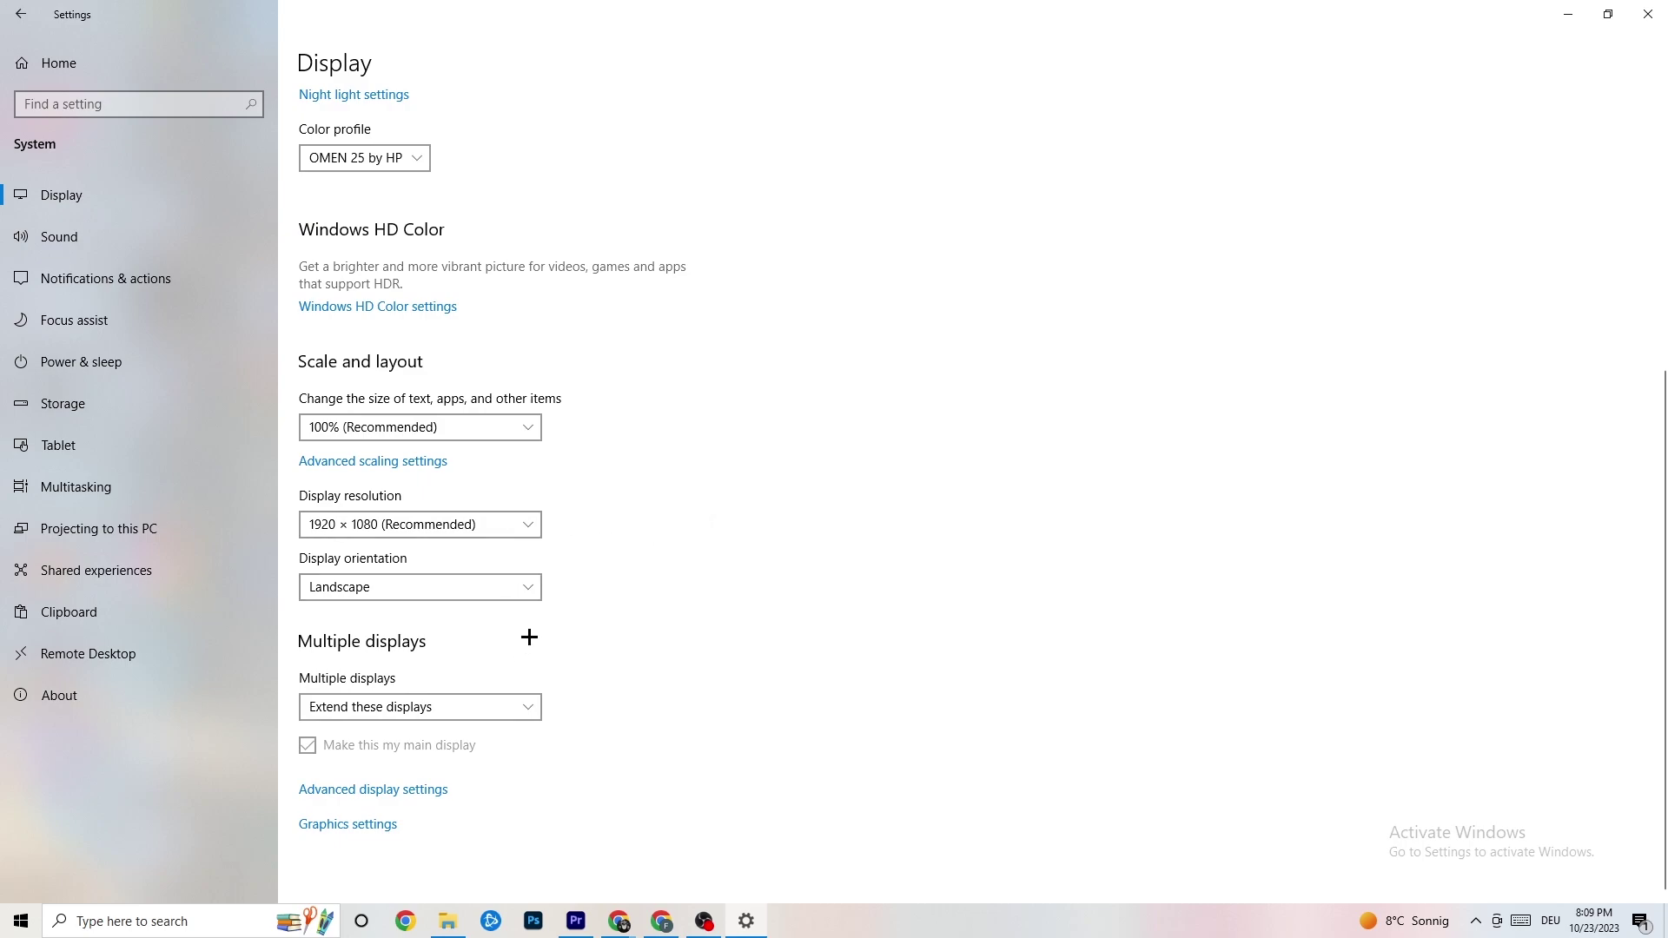
Check the power and sleep settings, view the available power plans in Power Options, and close that window
left_click(189, 361)
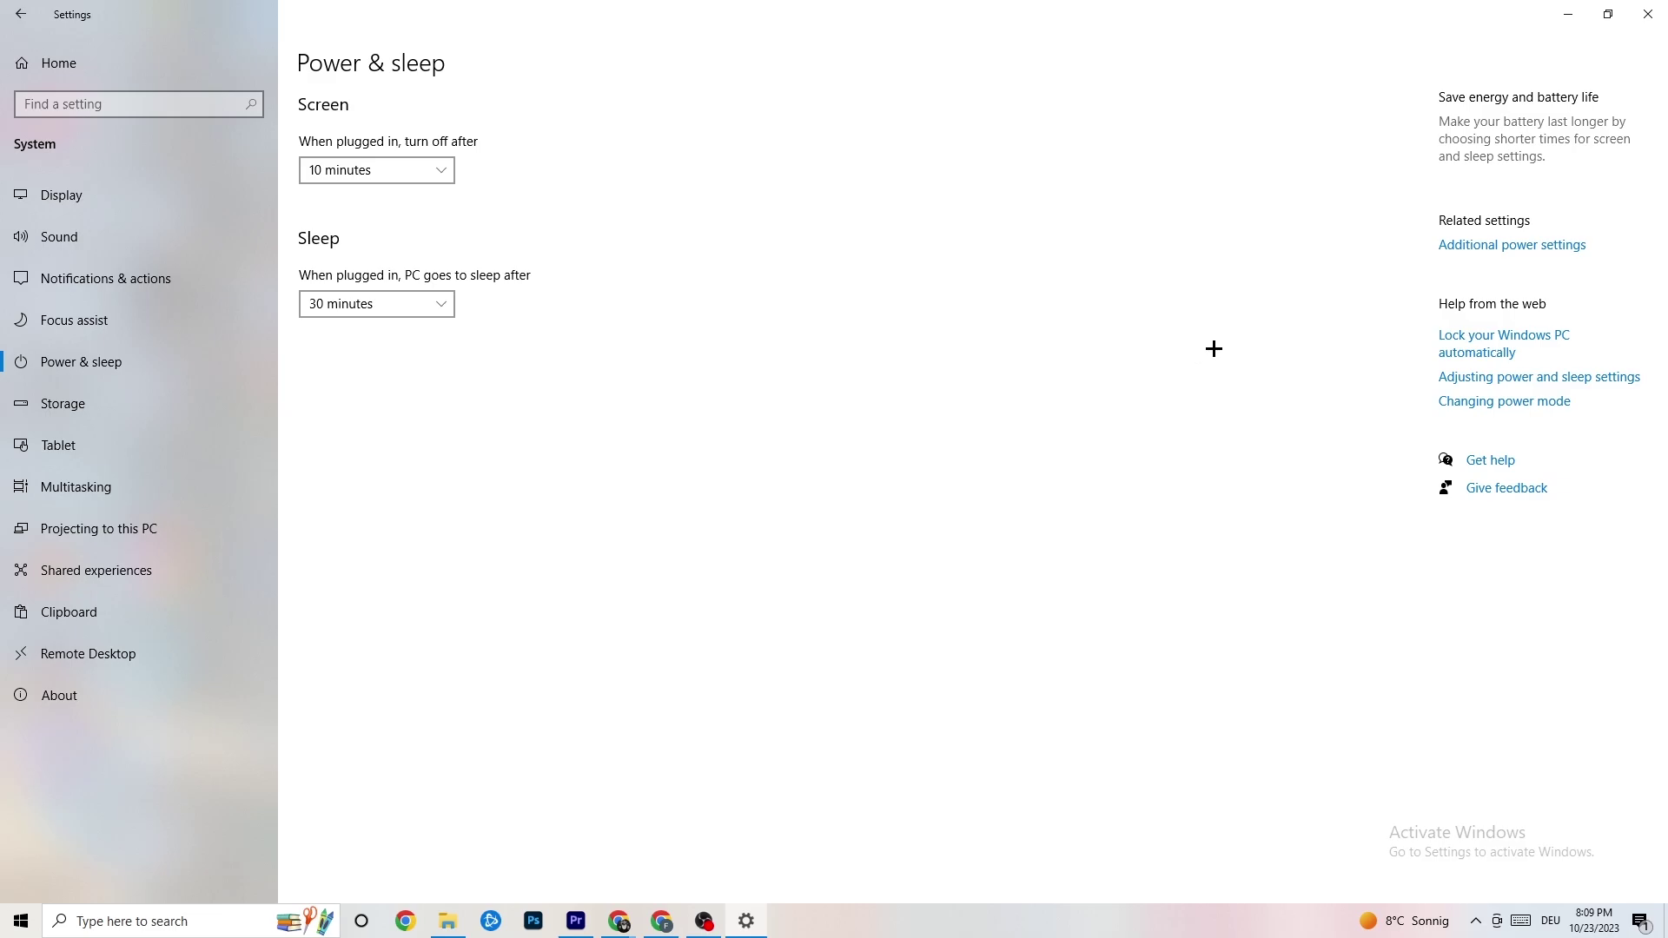
left_click(1498, 246)
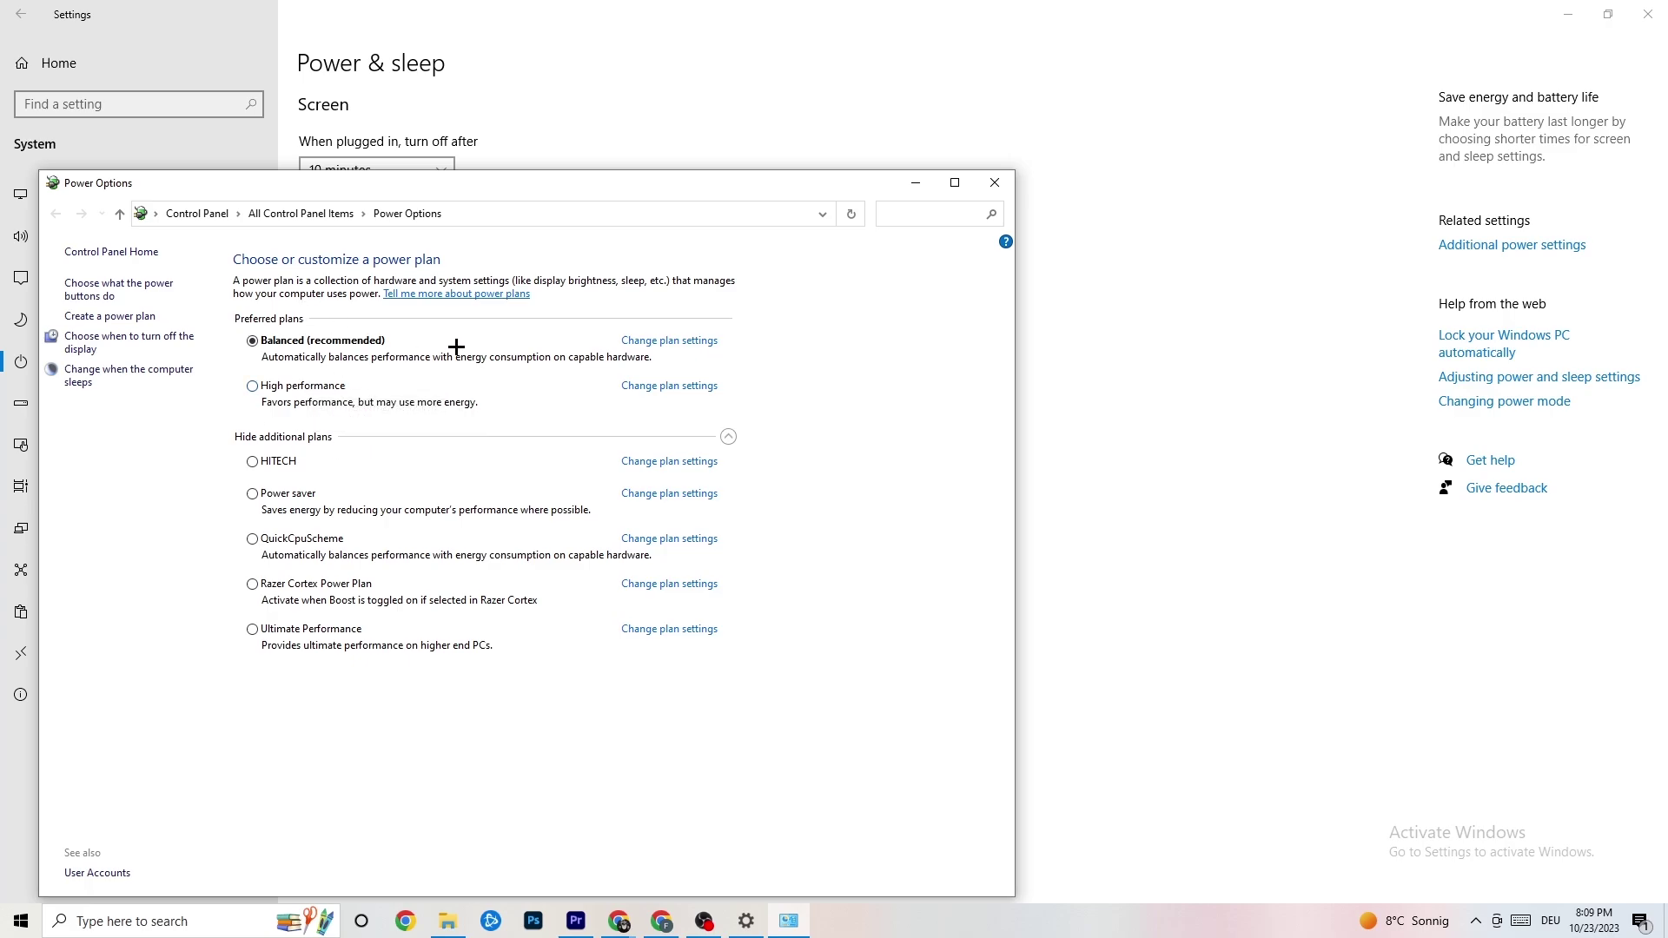
left_click(994, 184)
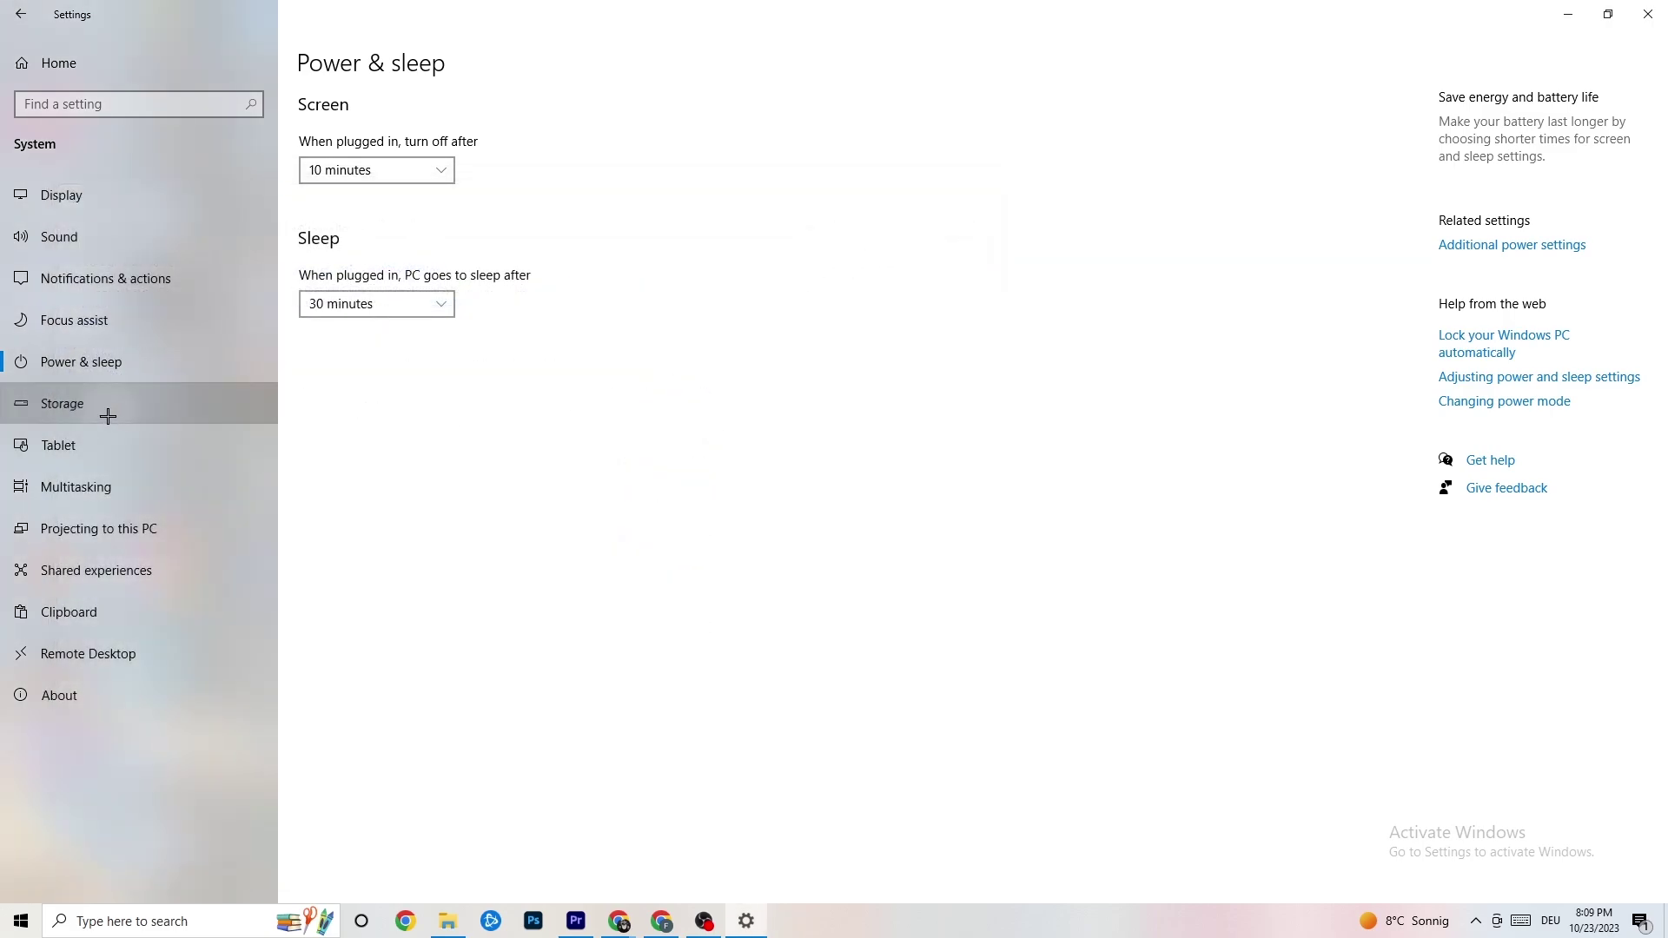
Review the Storage Sense configuration and its run frequency choices, and return to the Storage page
left_click(108, 416)
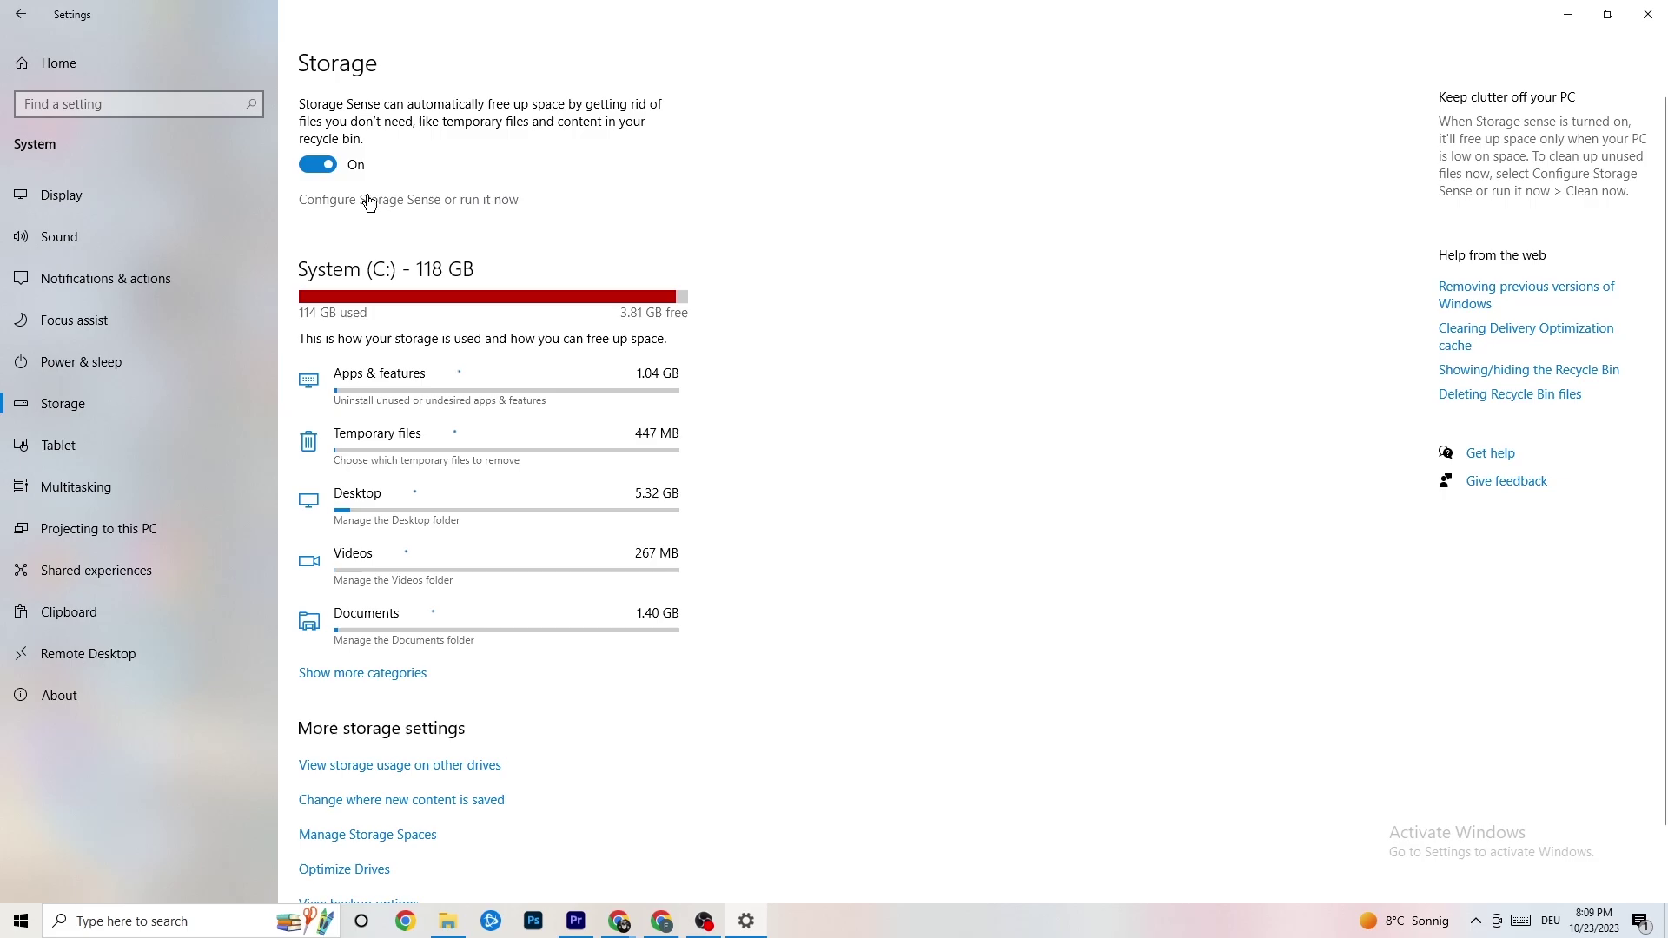
left_click(469, 202)
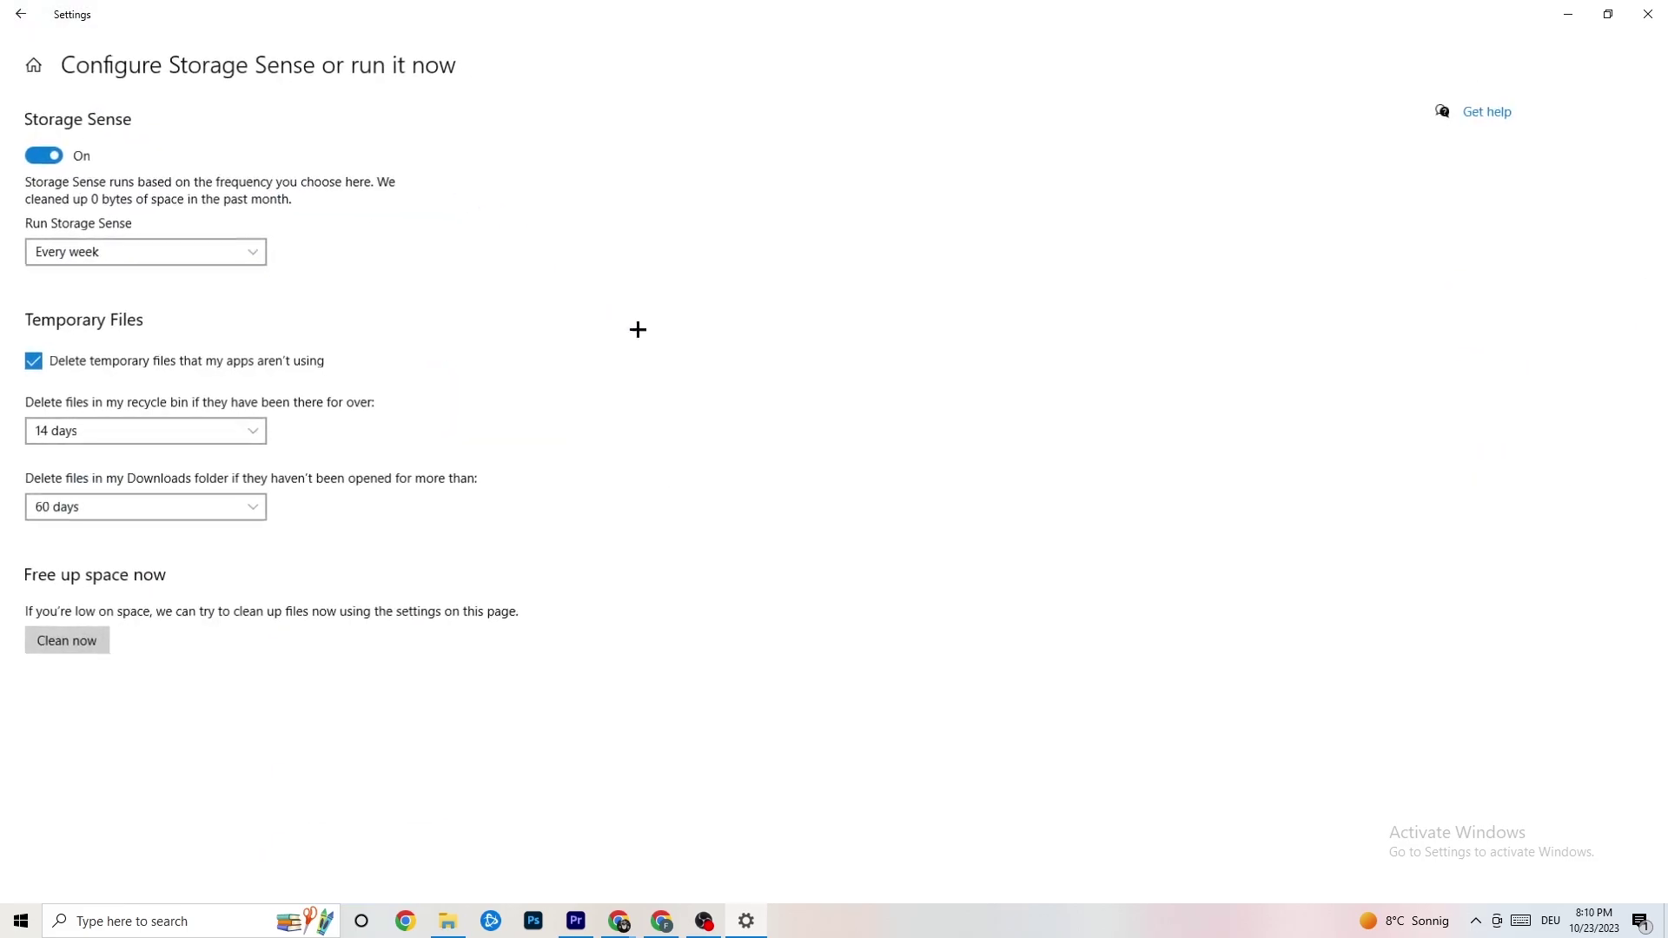
left_click(230, 253)
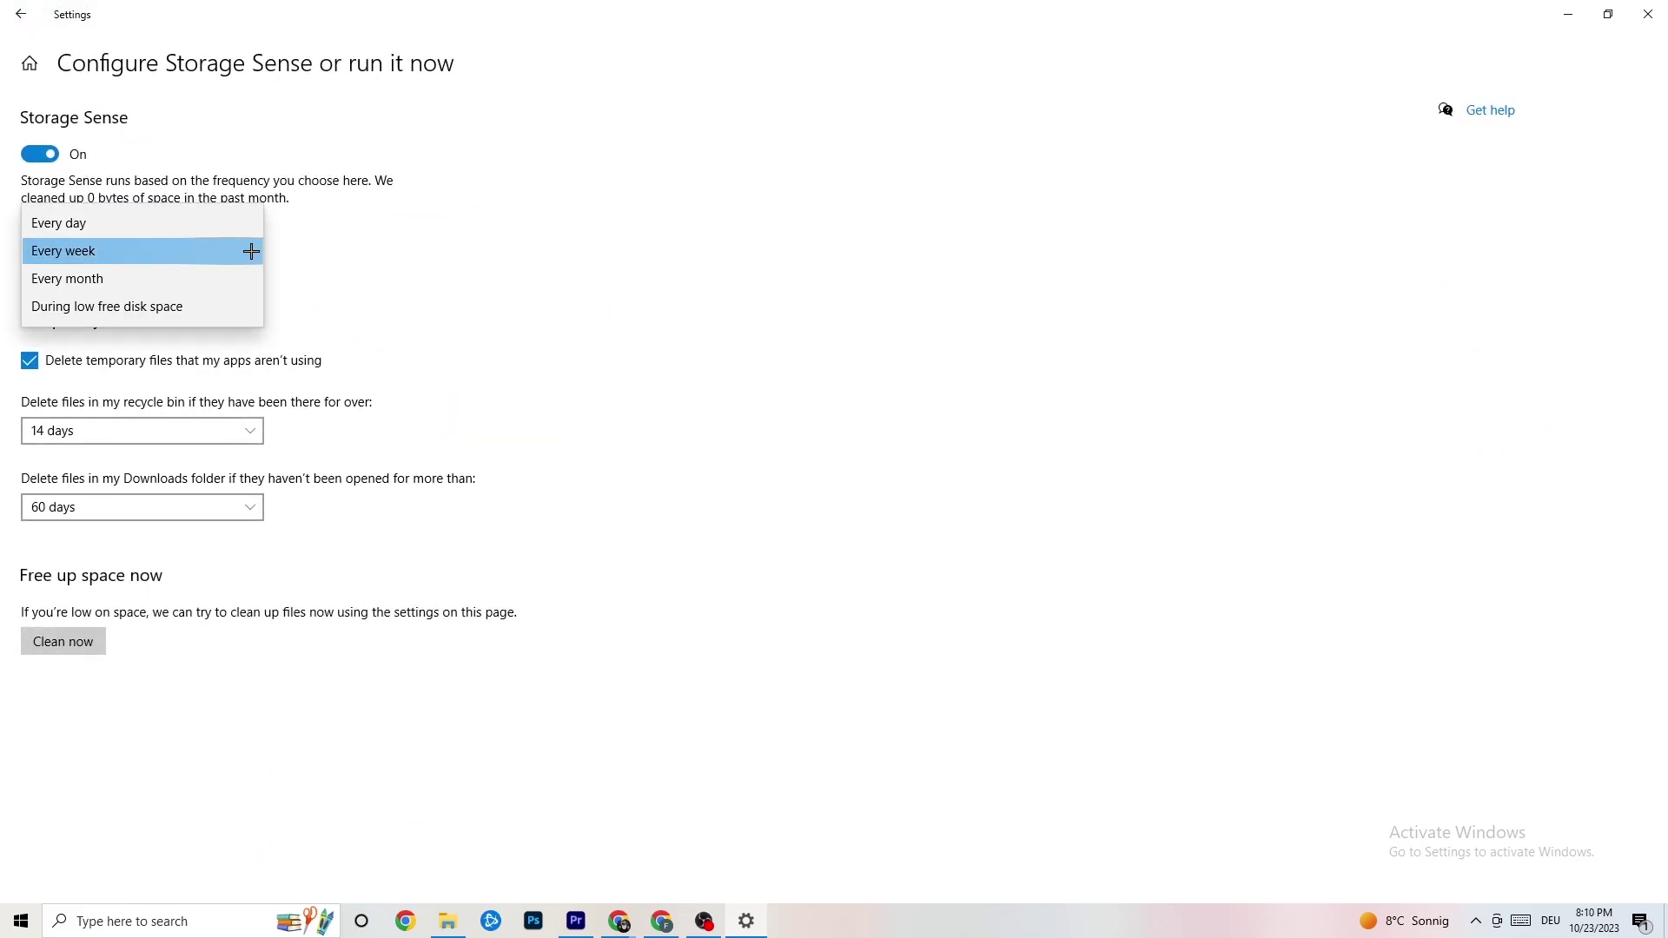
left_click(518, 248)
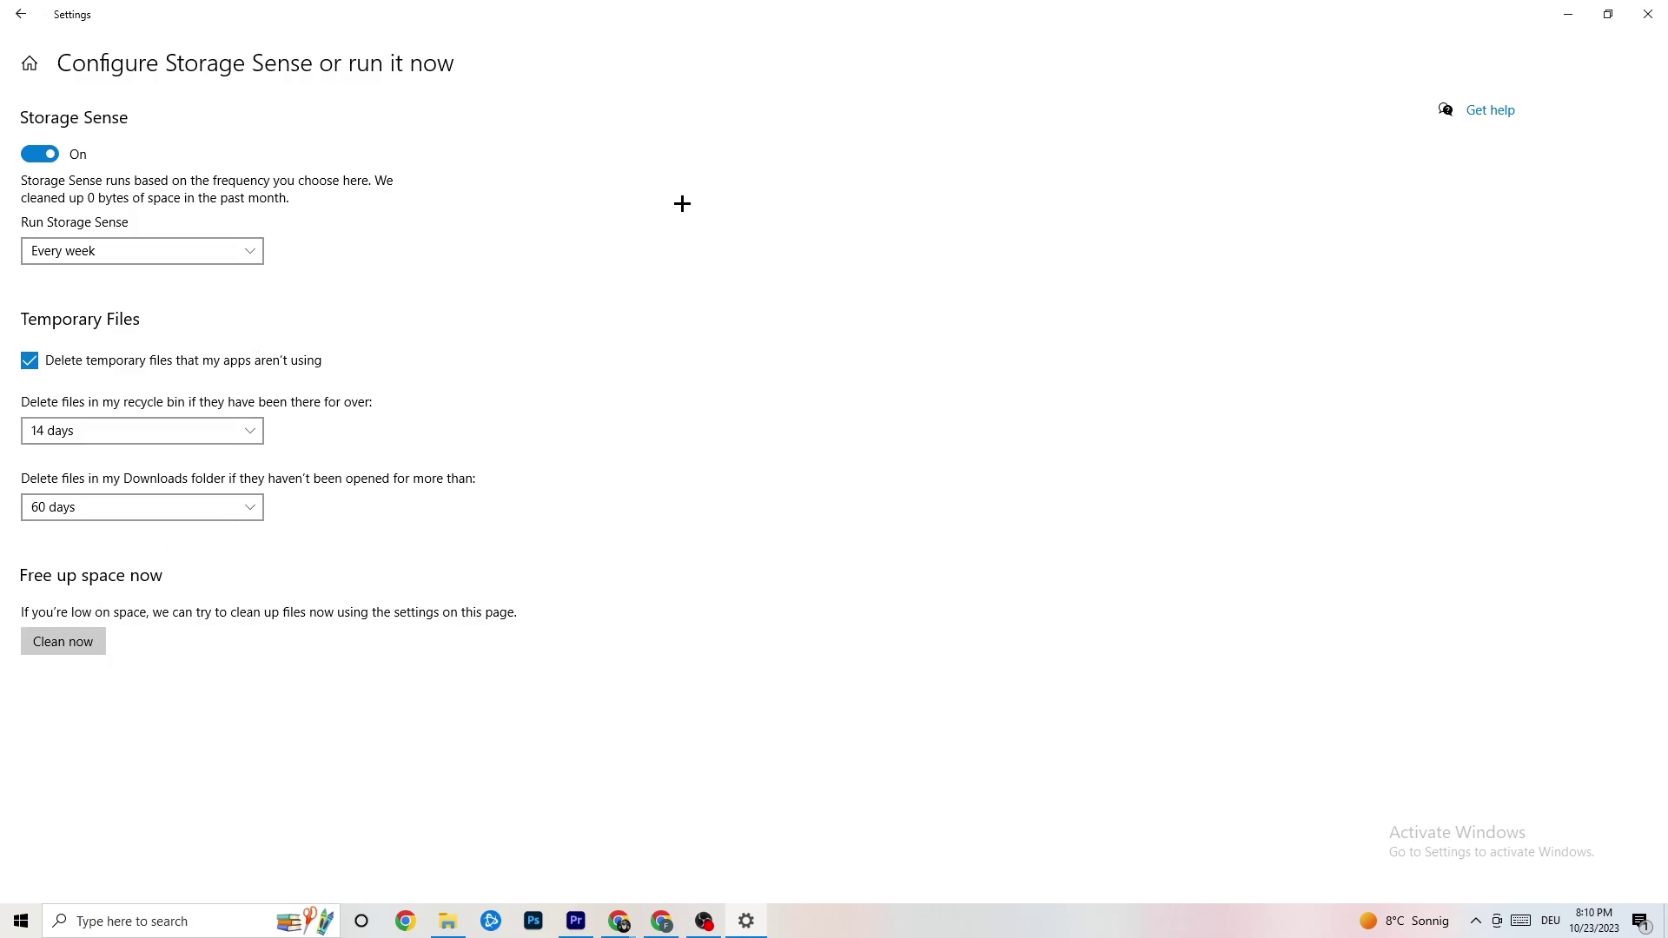
left_click(26, 17)
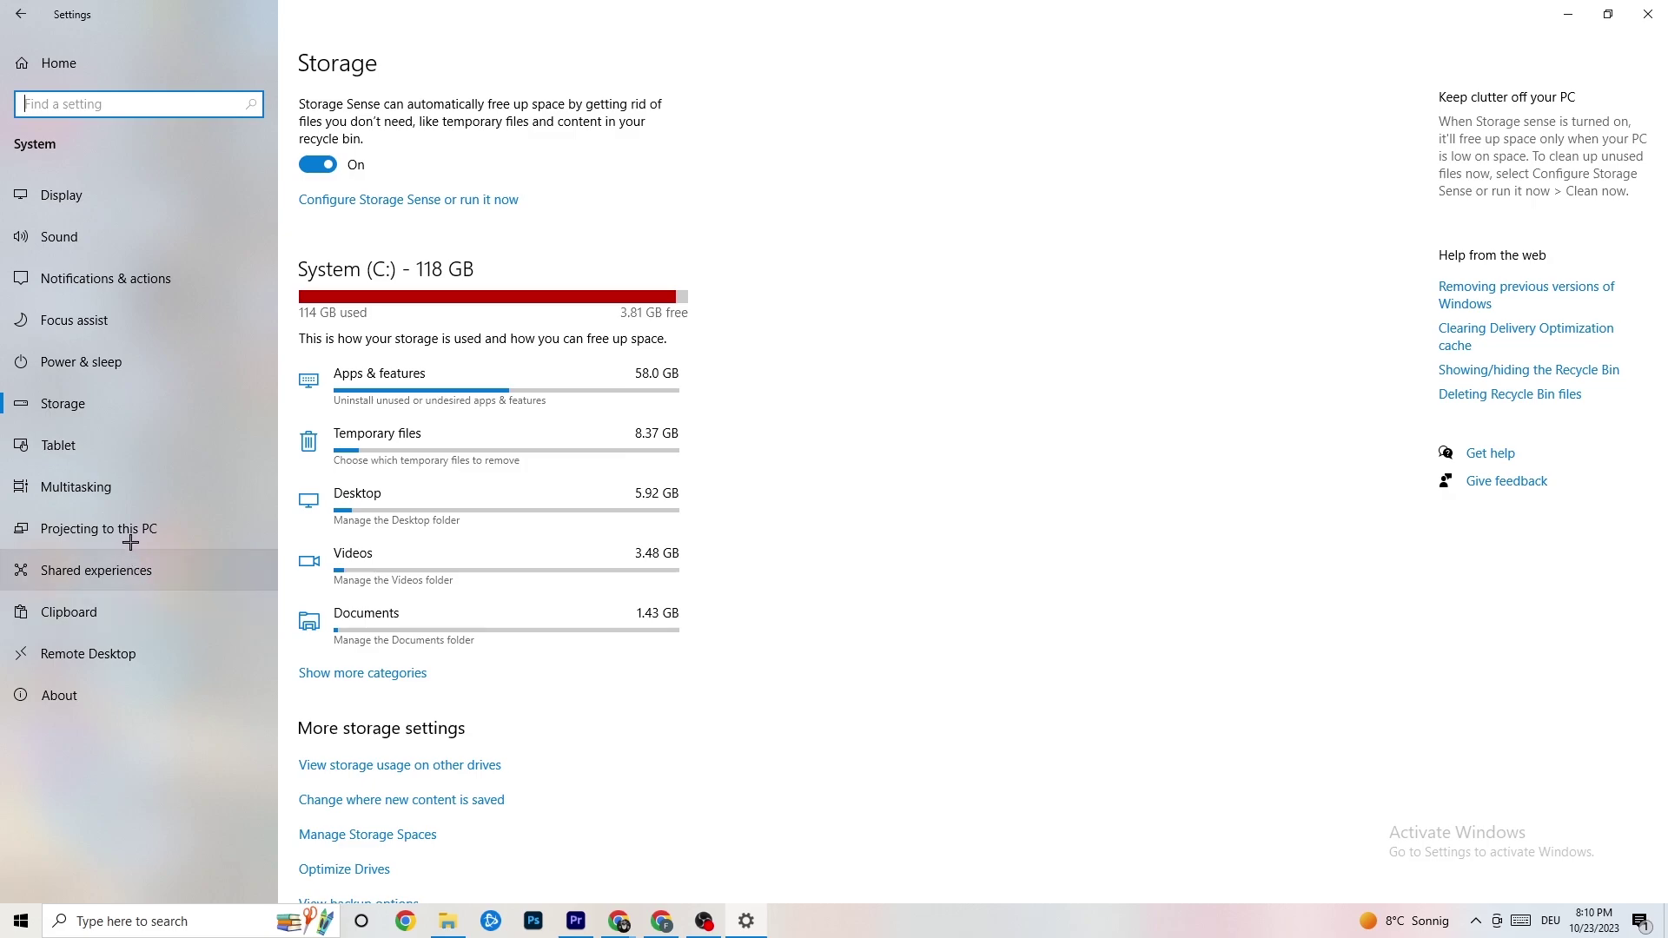
Look through the installed apps list and the default app assignments in the Apps settings
left_click(17, 11)
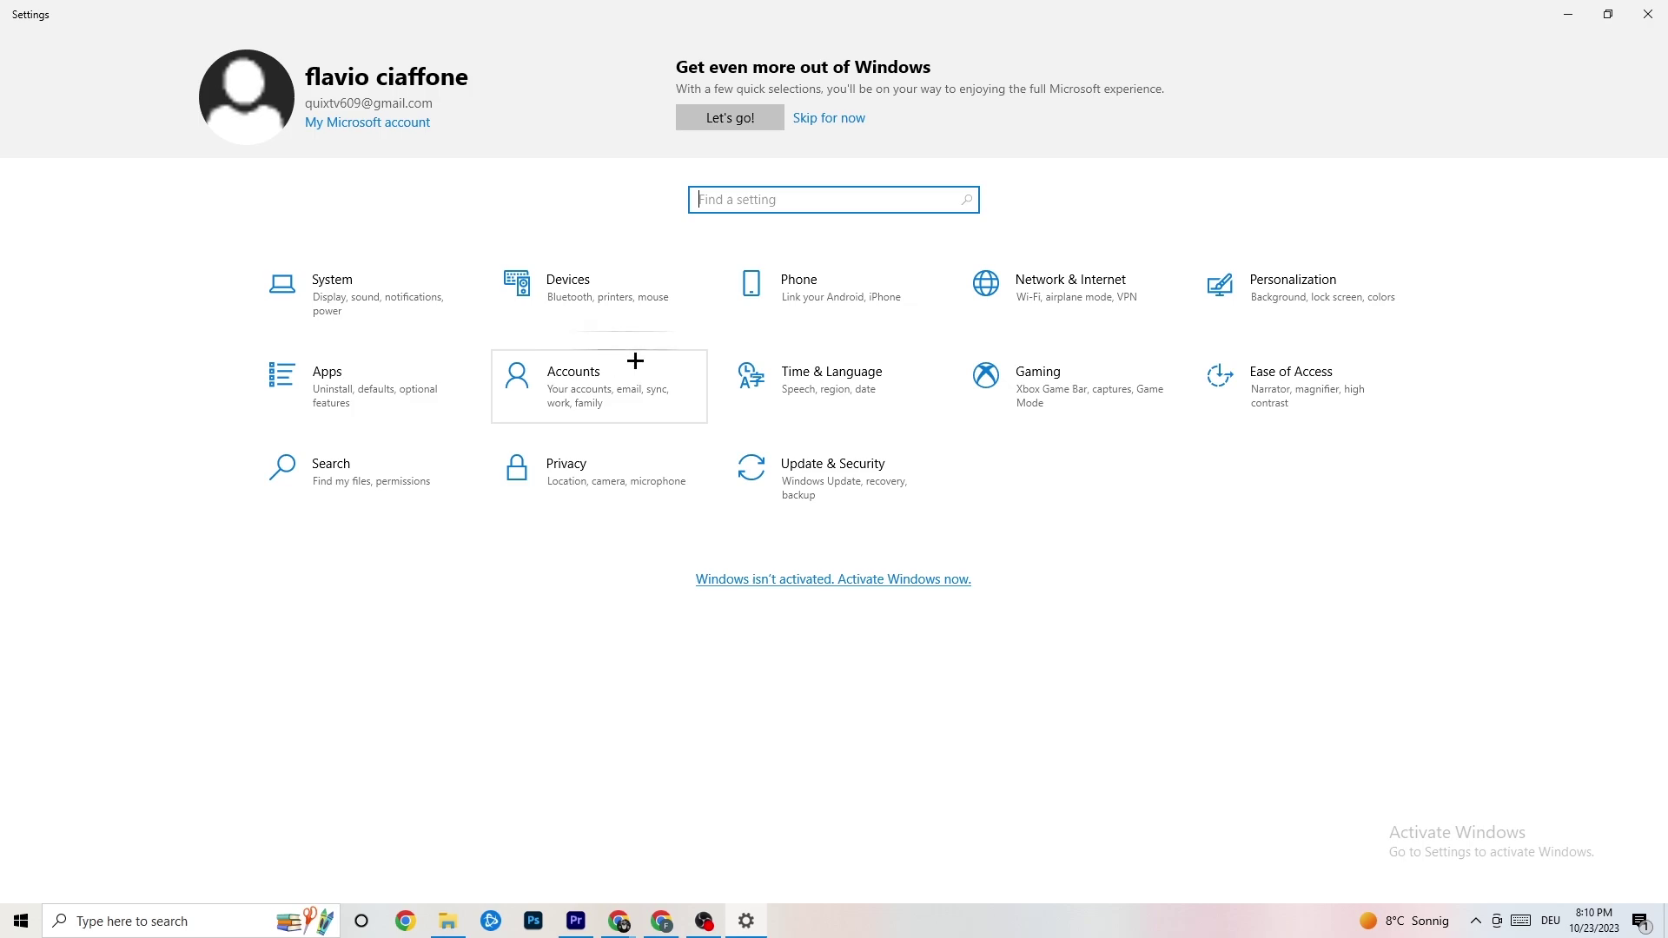
left_click(371, 382)
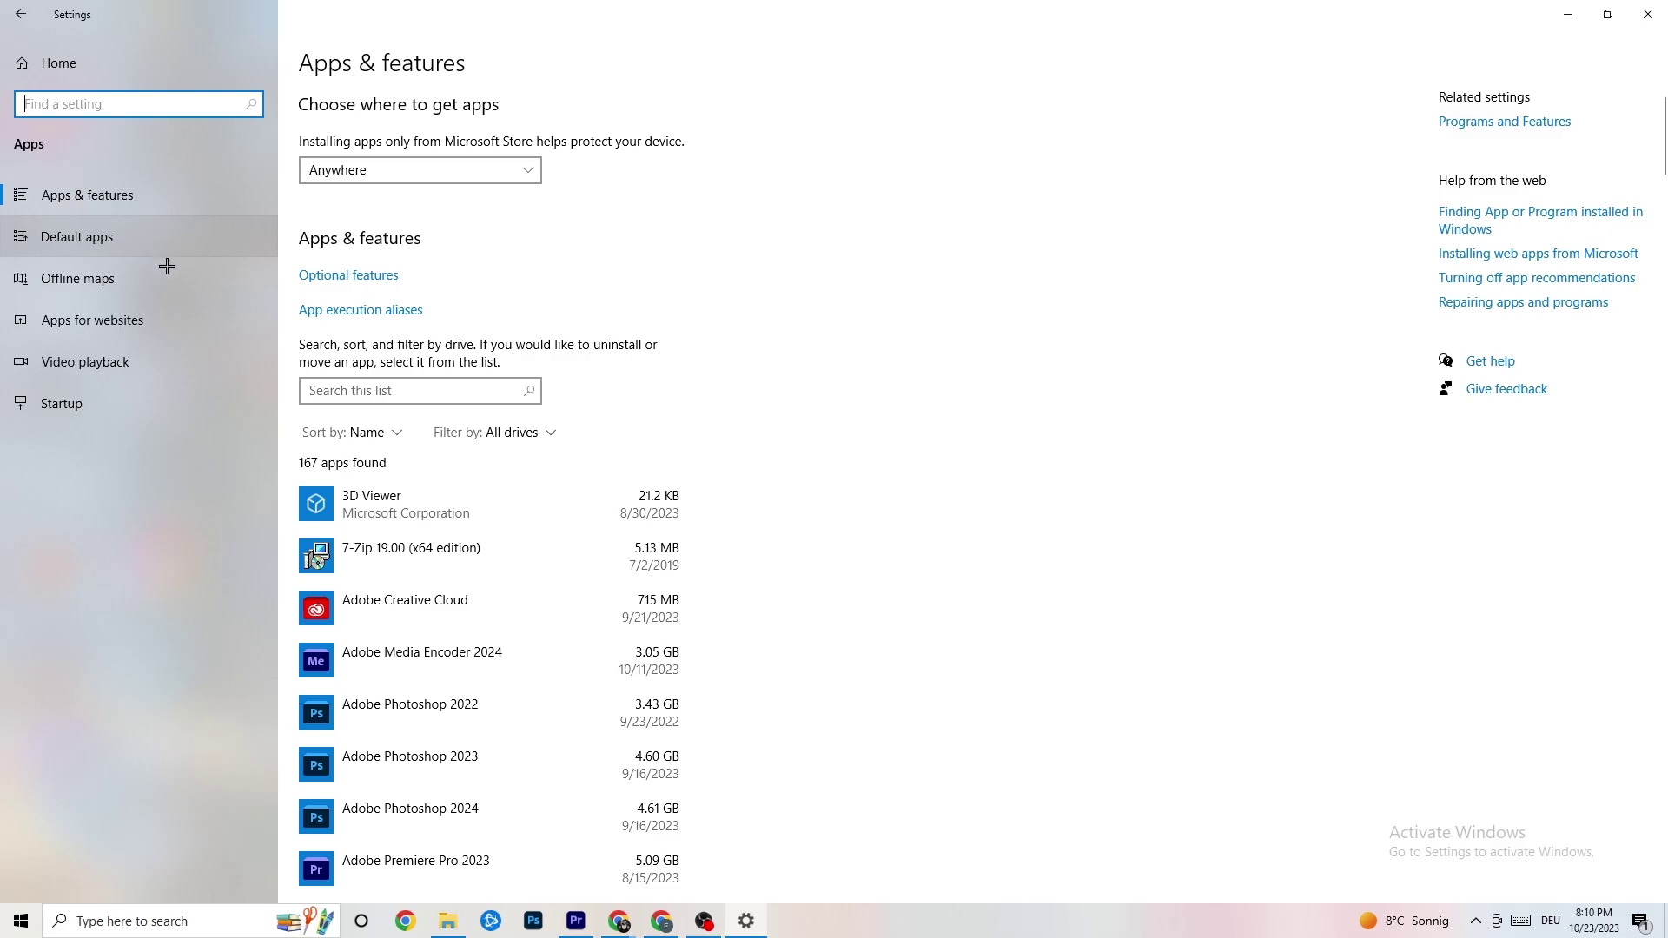
left_click(135, 234)
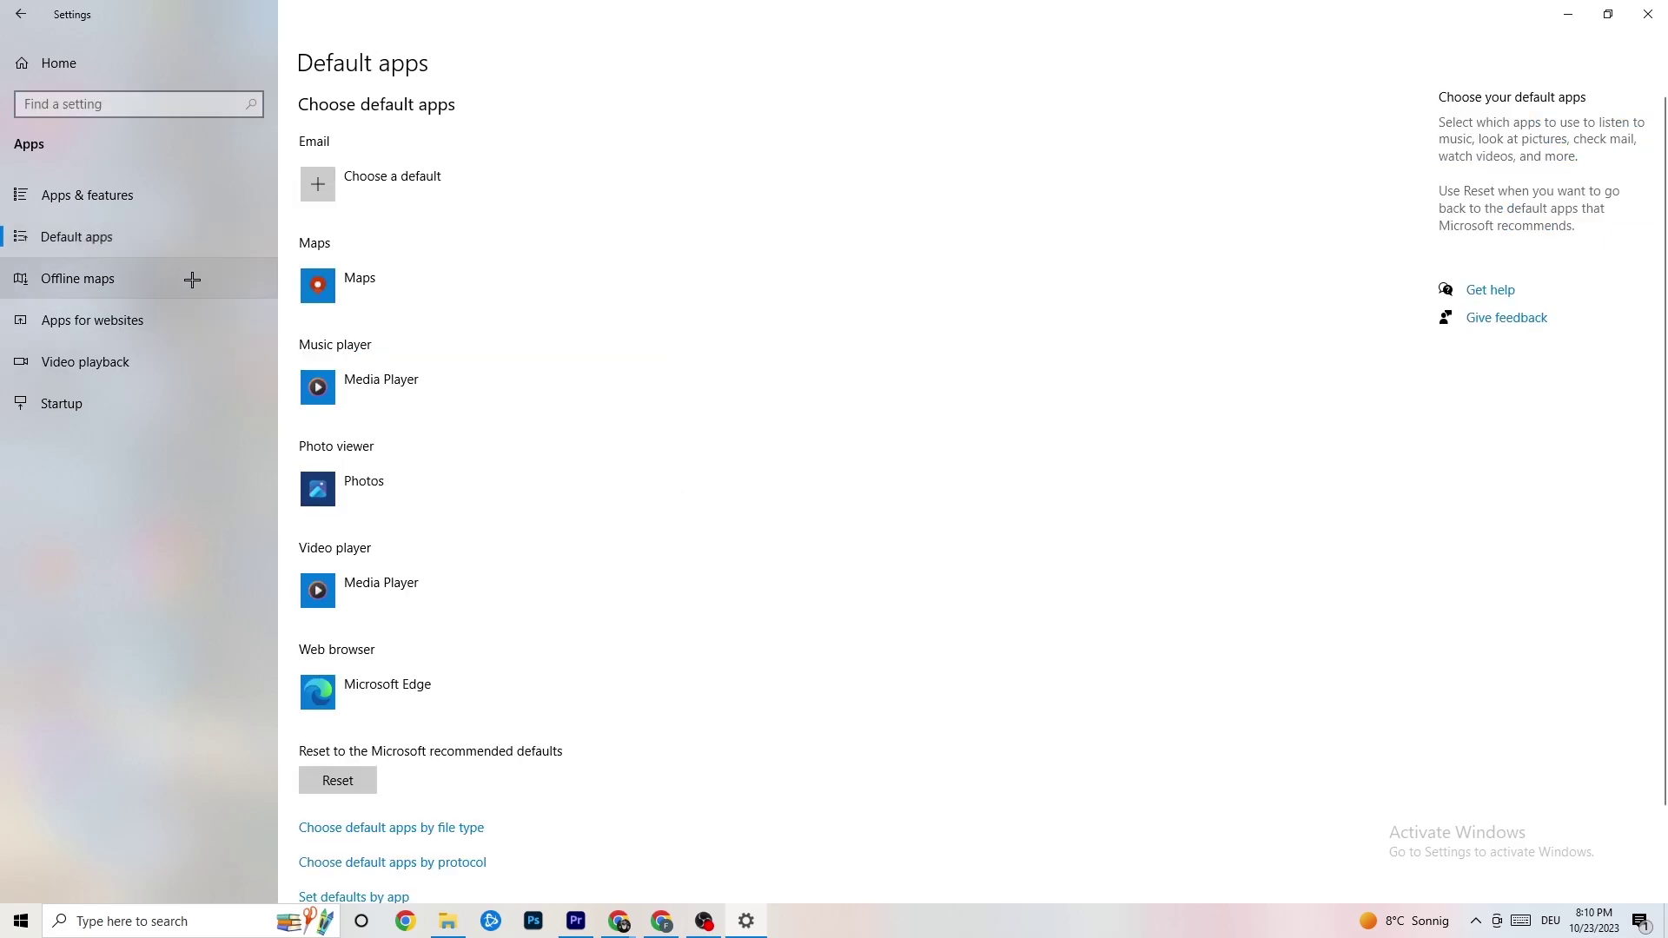
left_click(146, 200)
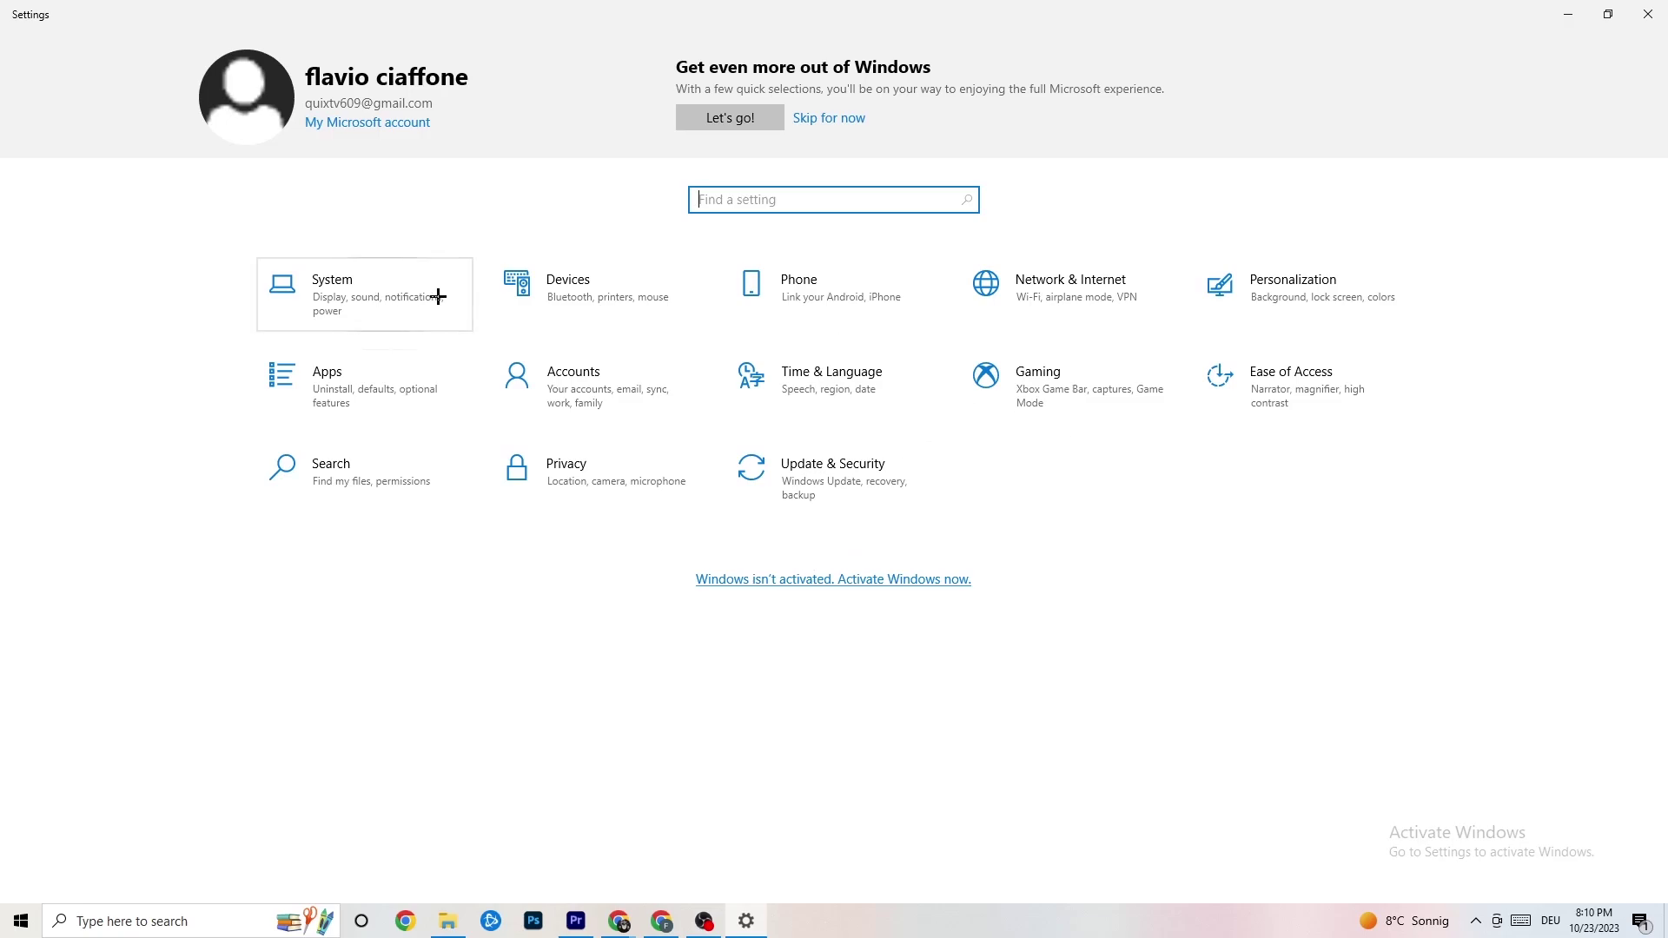
Check the Gaming settings for Xbox Game Bar, Captures with background recording and audio, and Game Mode
left_click(1069, 413)
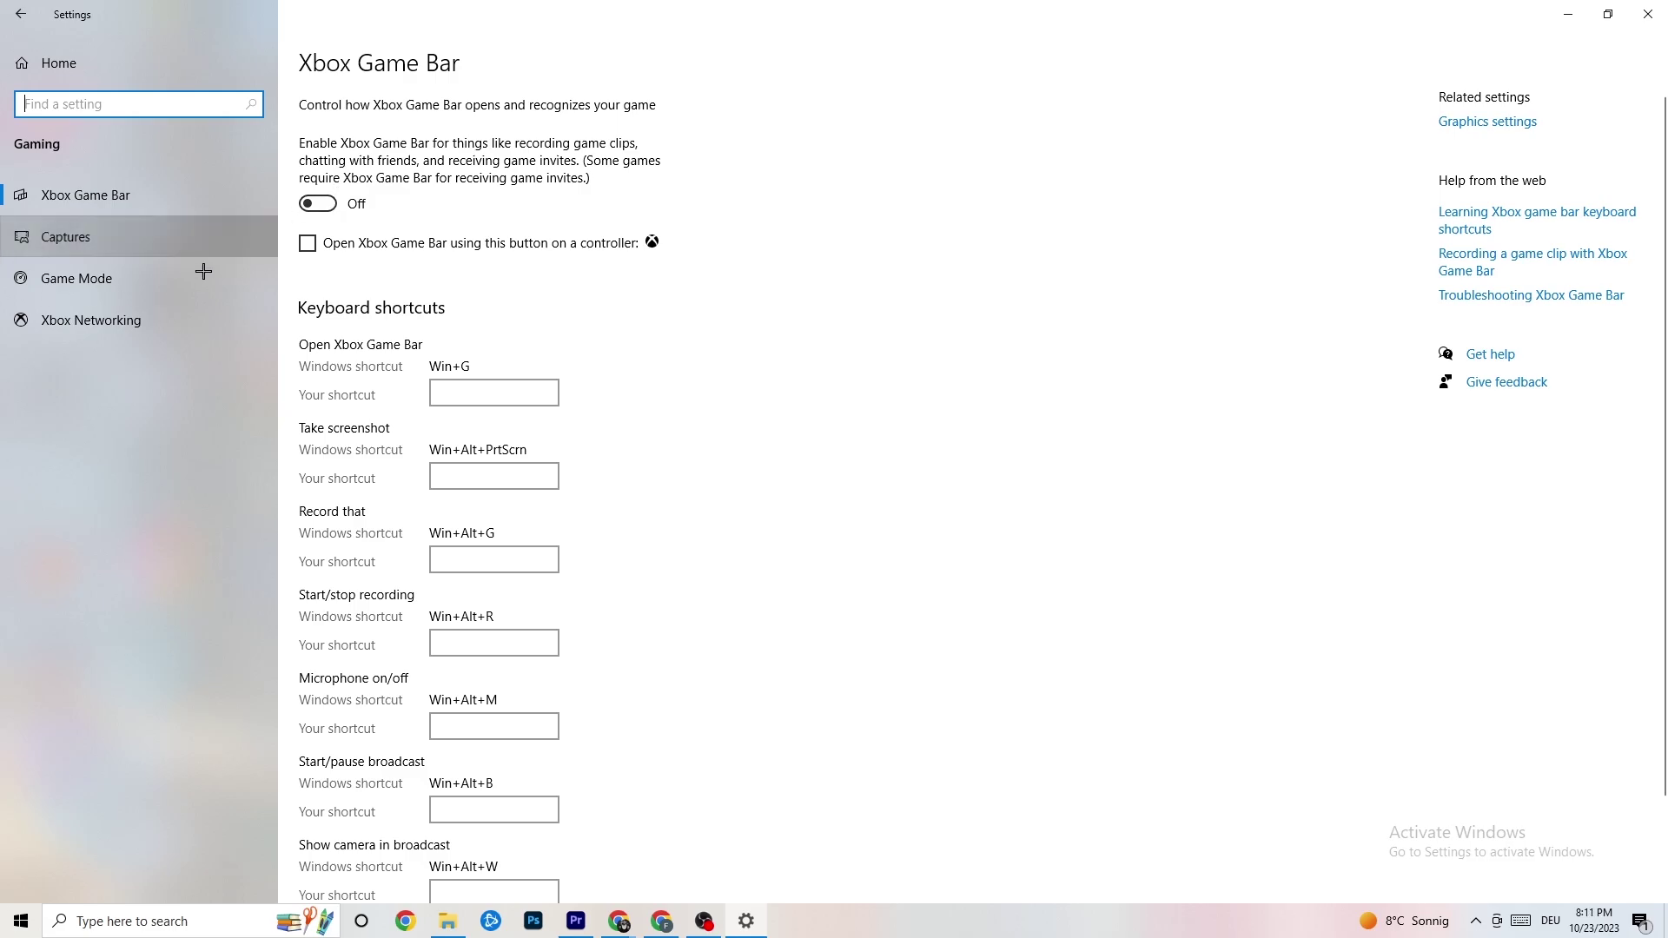
left_click(198, 241)
scroll(583, 372, "down", 2)
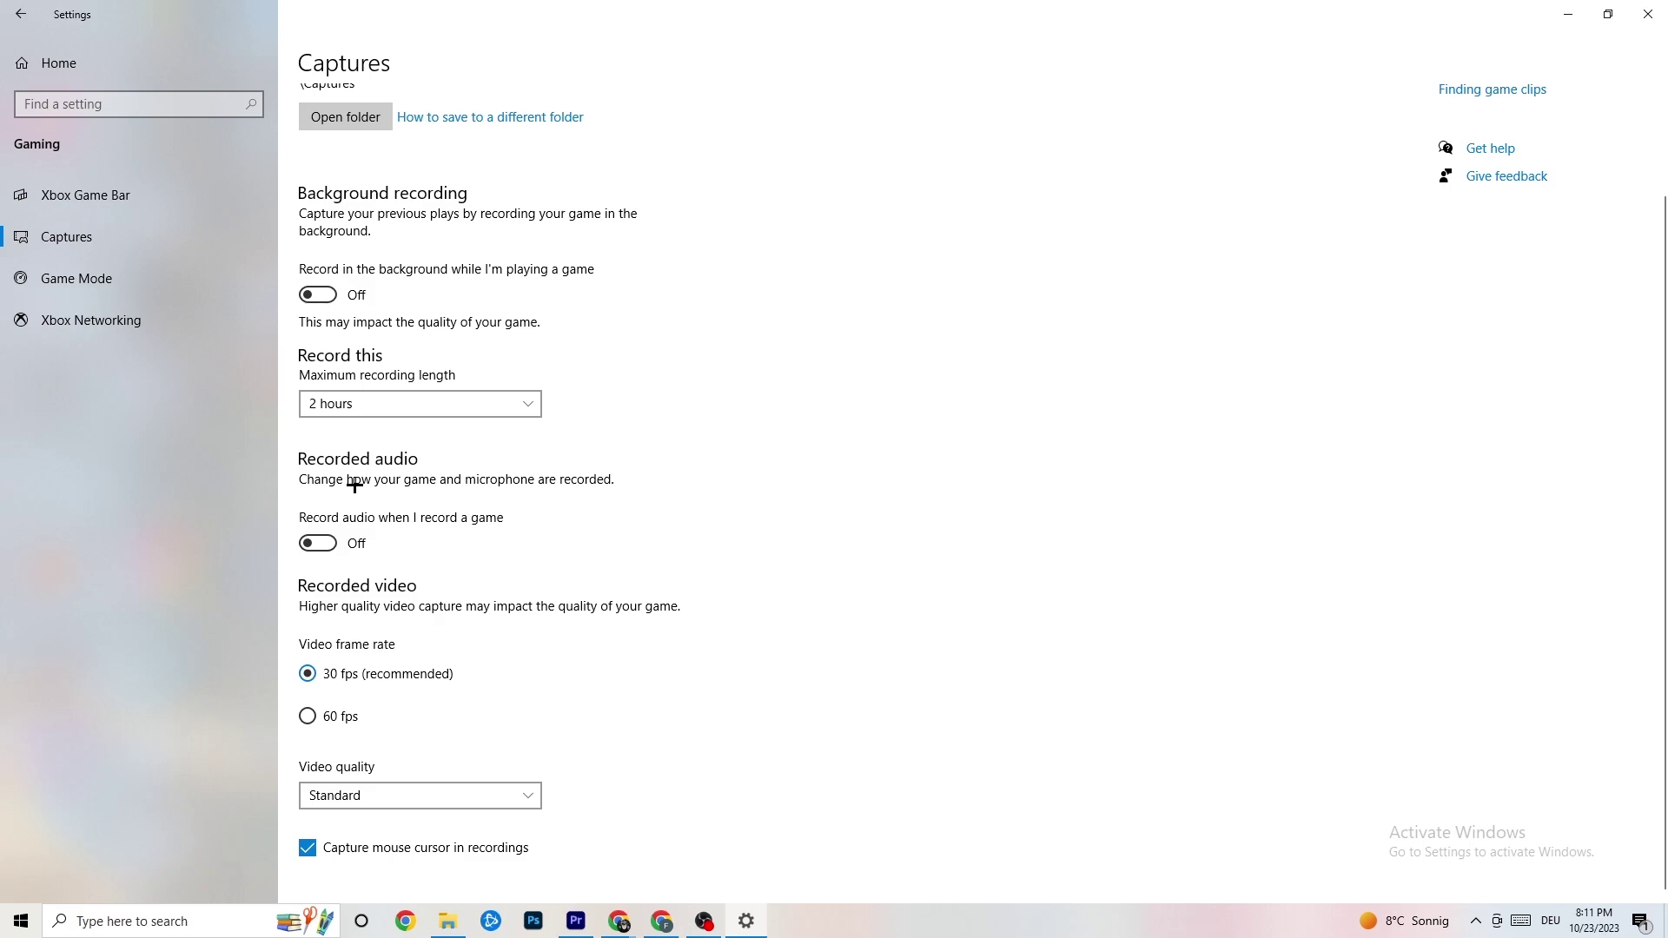
left_click(111, 274)
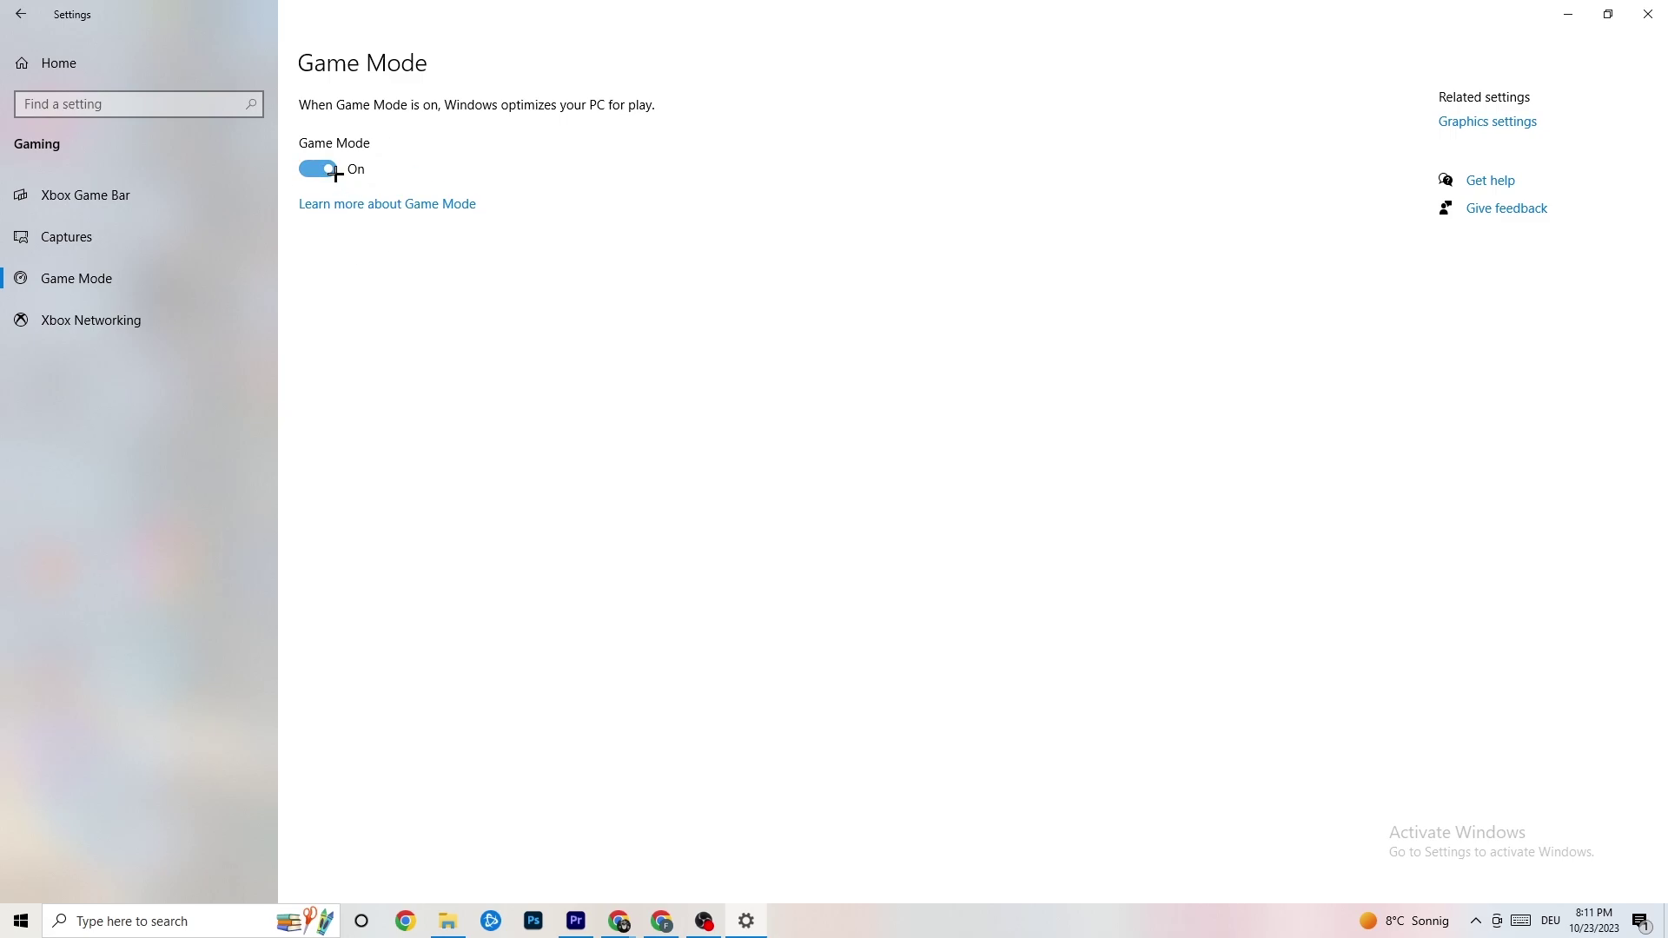
Return to the Settings overview and open the Update & Security section
left_click(21, 14)
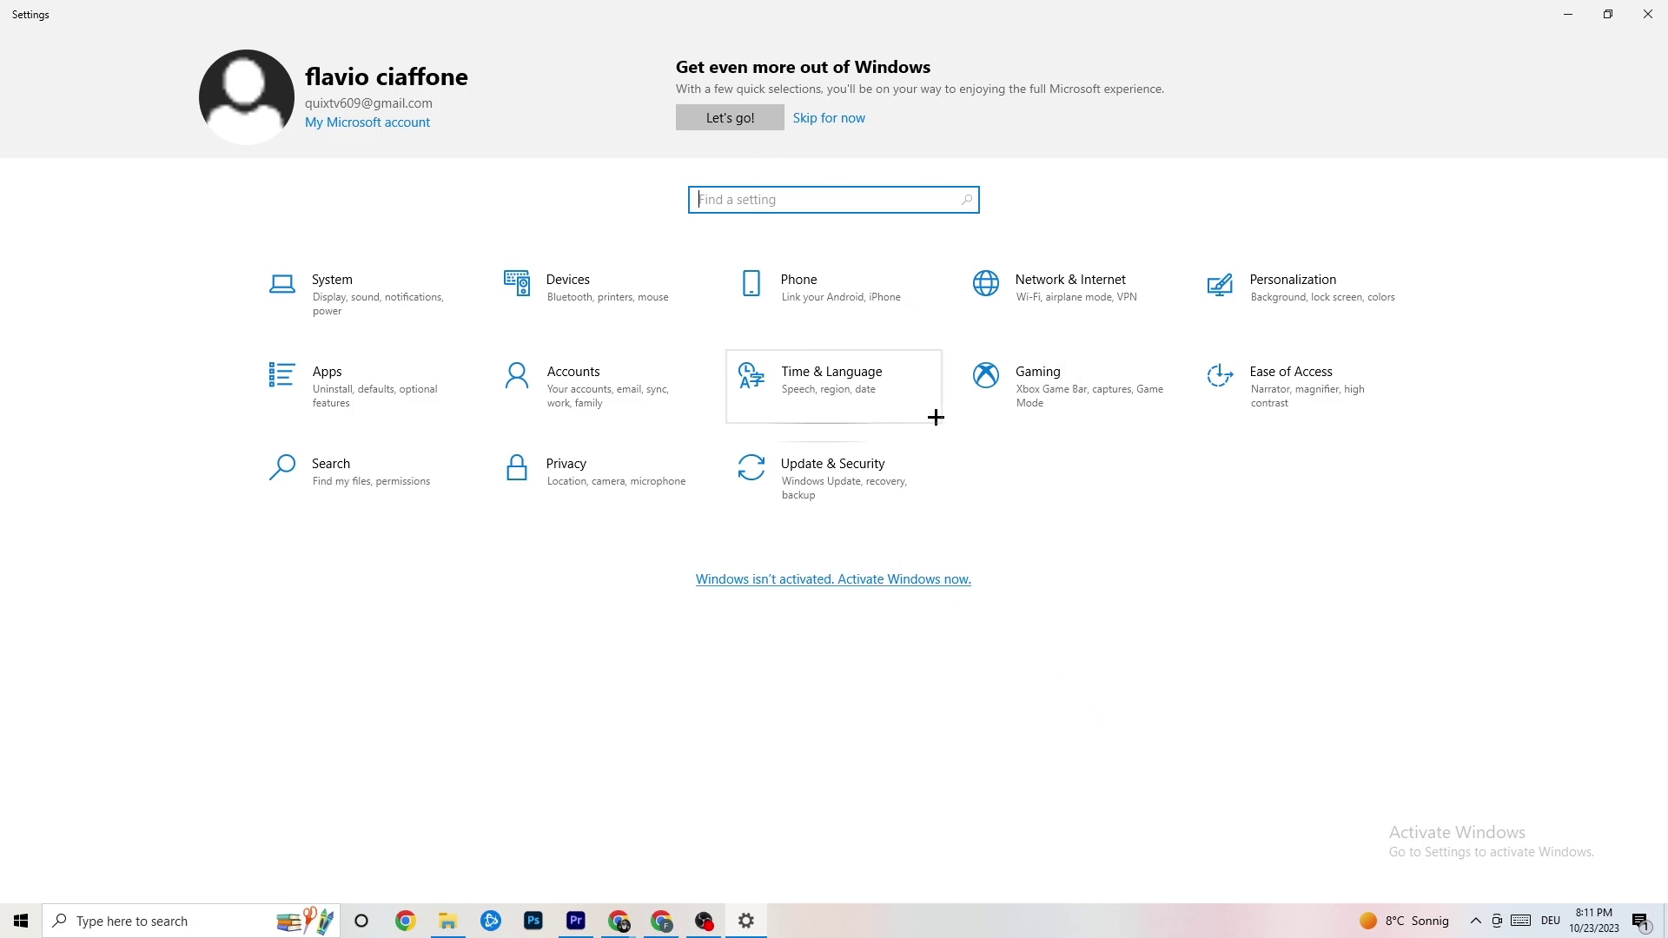
left_click(847, 470)
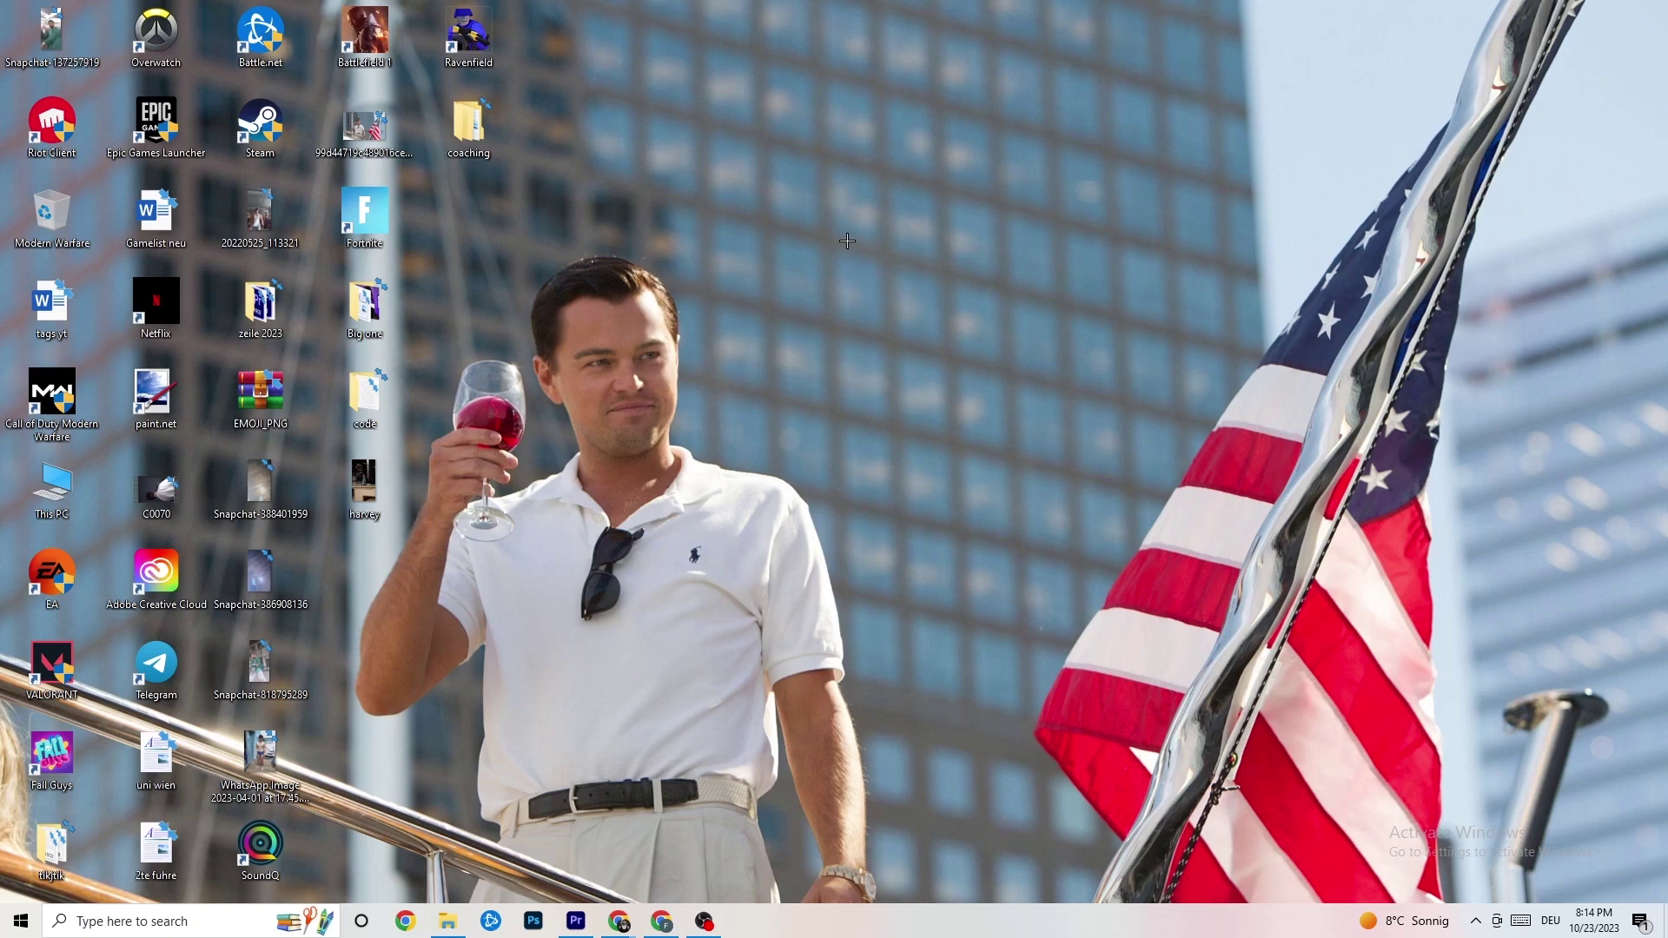
Open NVIDIA Control Panel from the desktop, review the Change Resolution page with its refresh rate setting, and close it
right_click(747, 225)
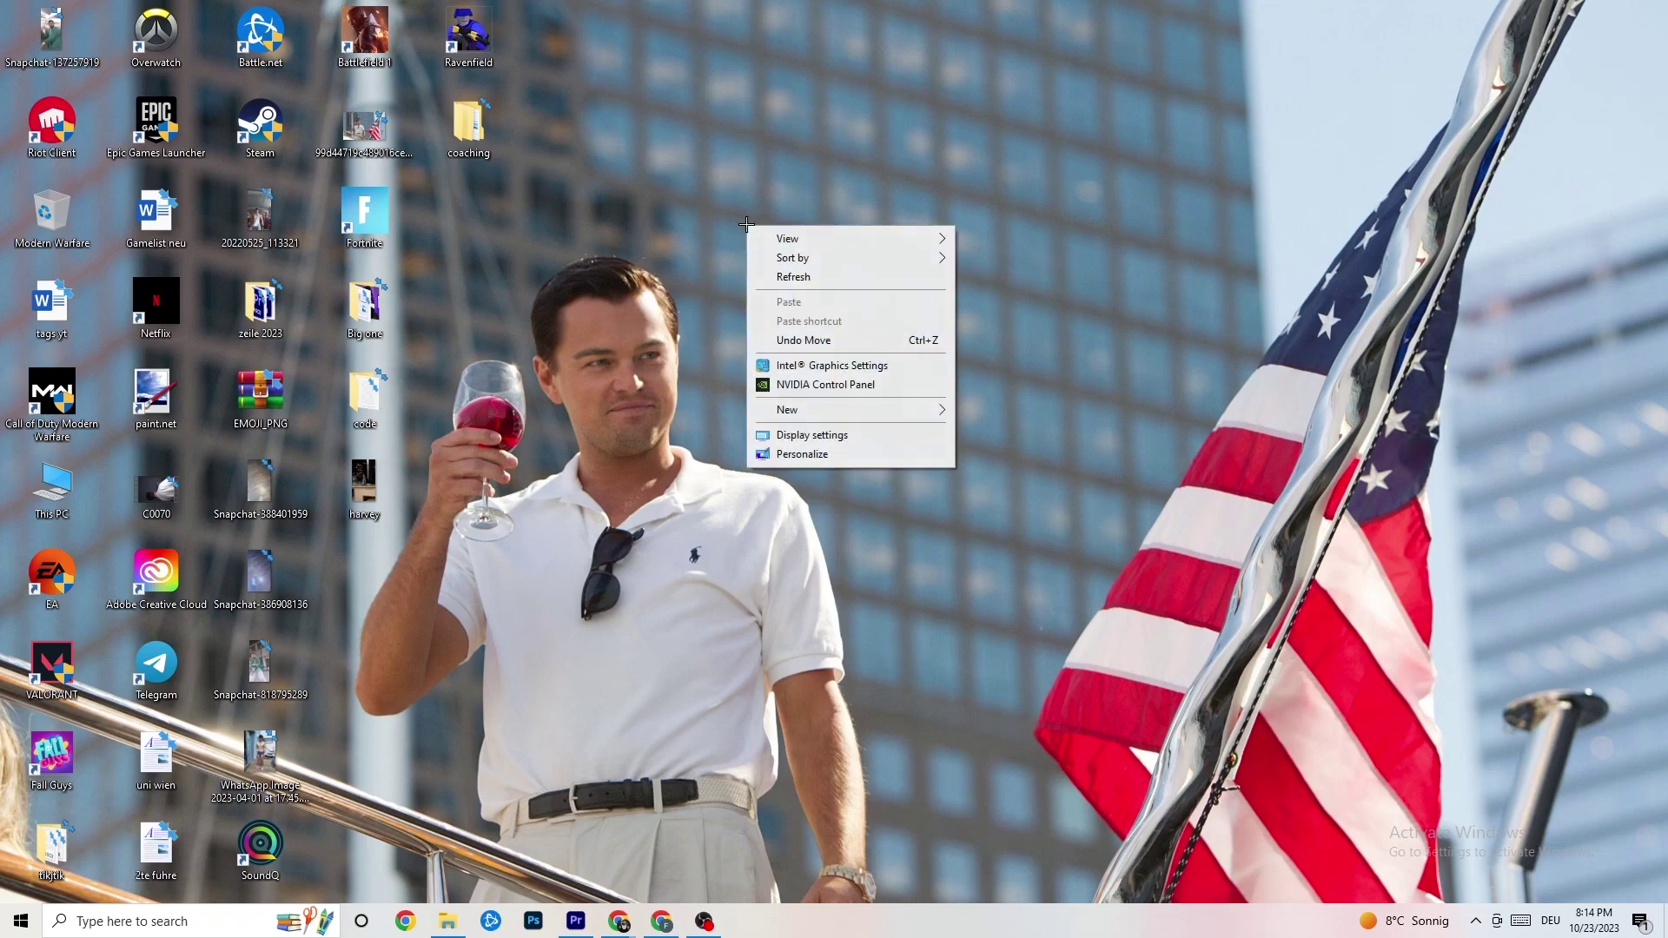
left_click(807, 387)
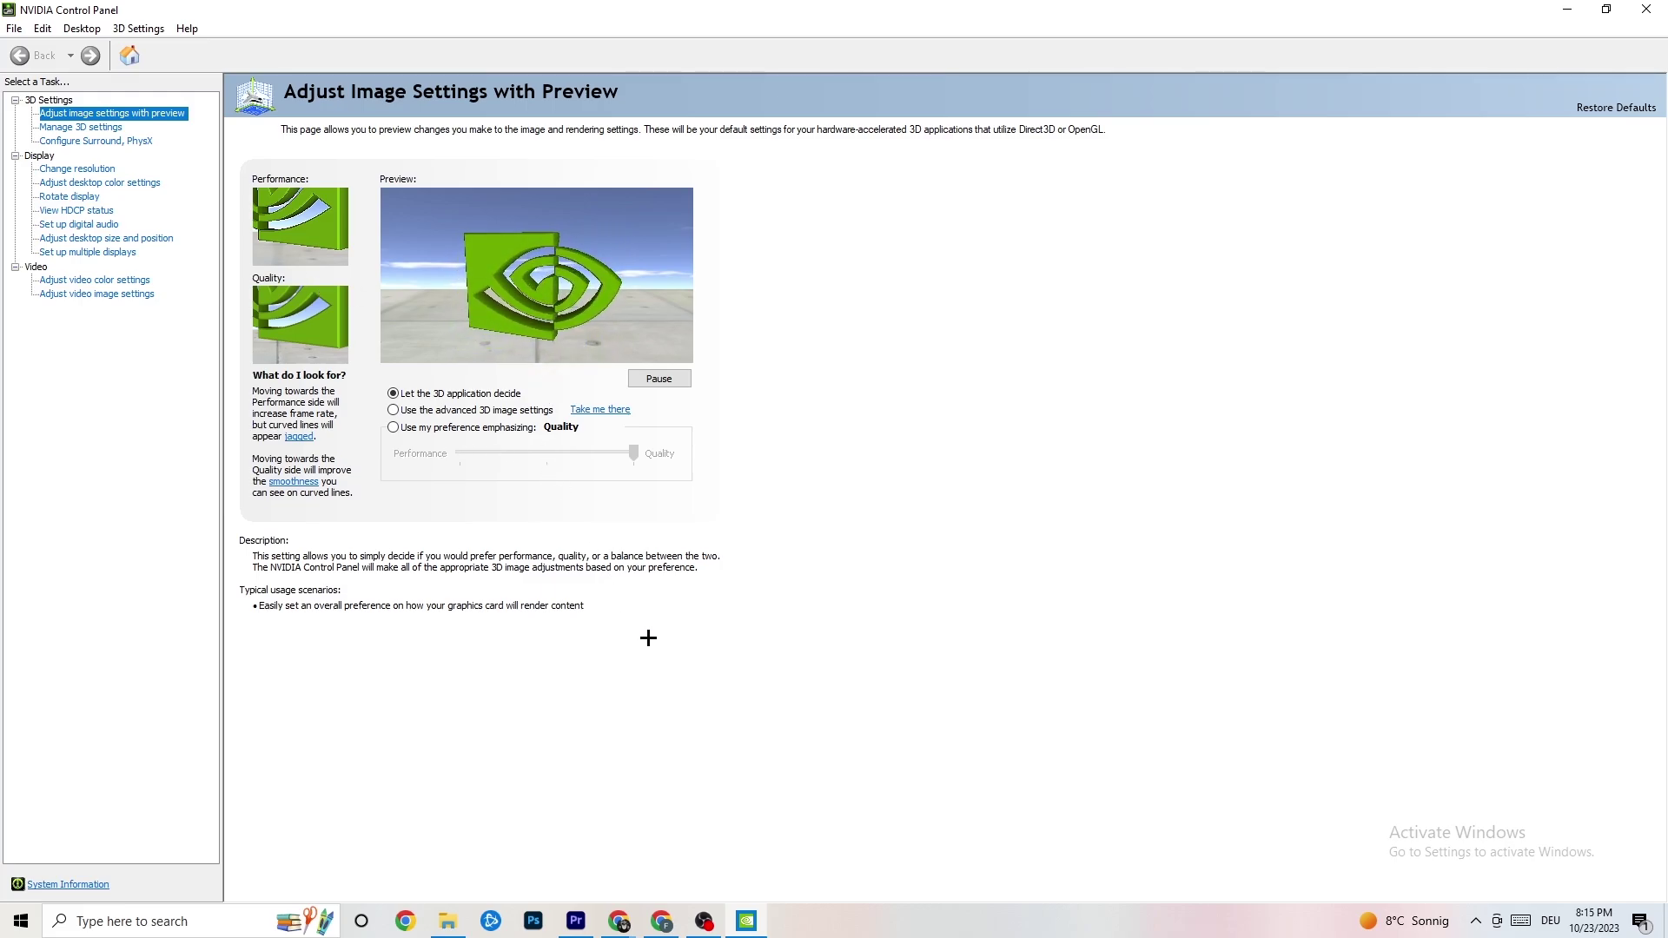
left_click(71, 171)
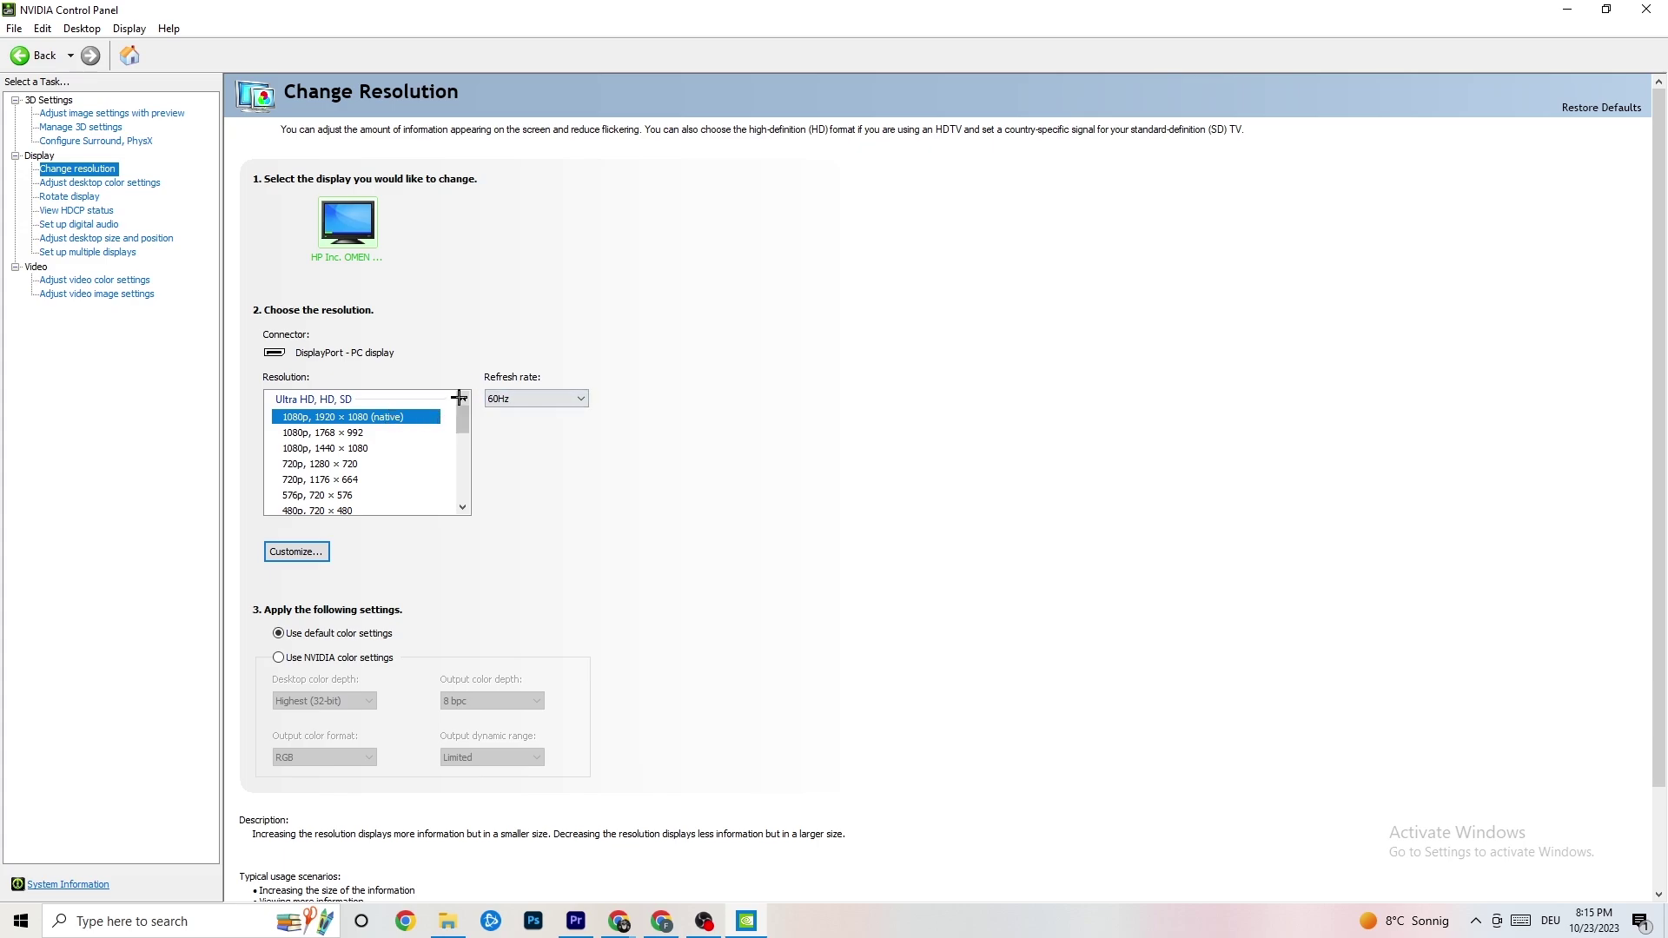
scroll(462, 417, "down", 1)
scroll(463, 407, "up", 1)
key("alt+F4")
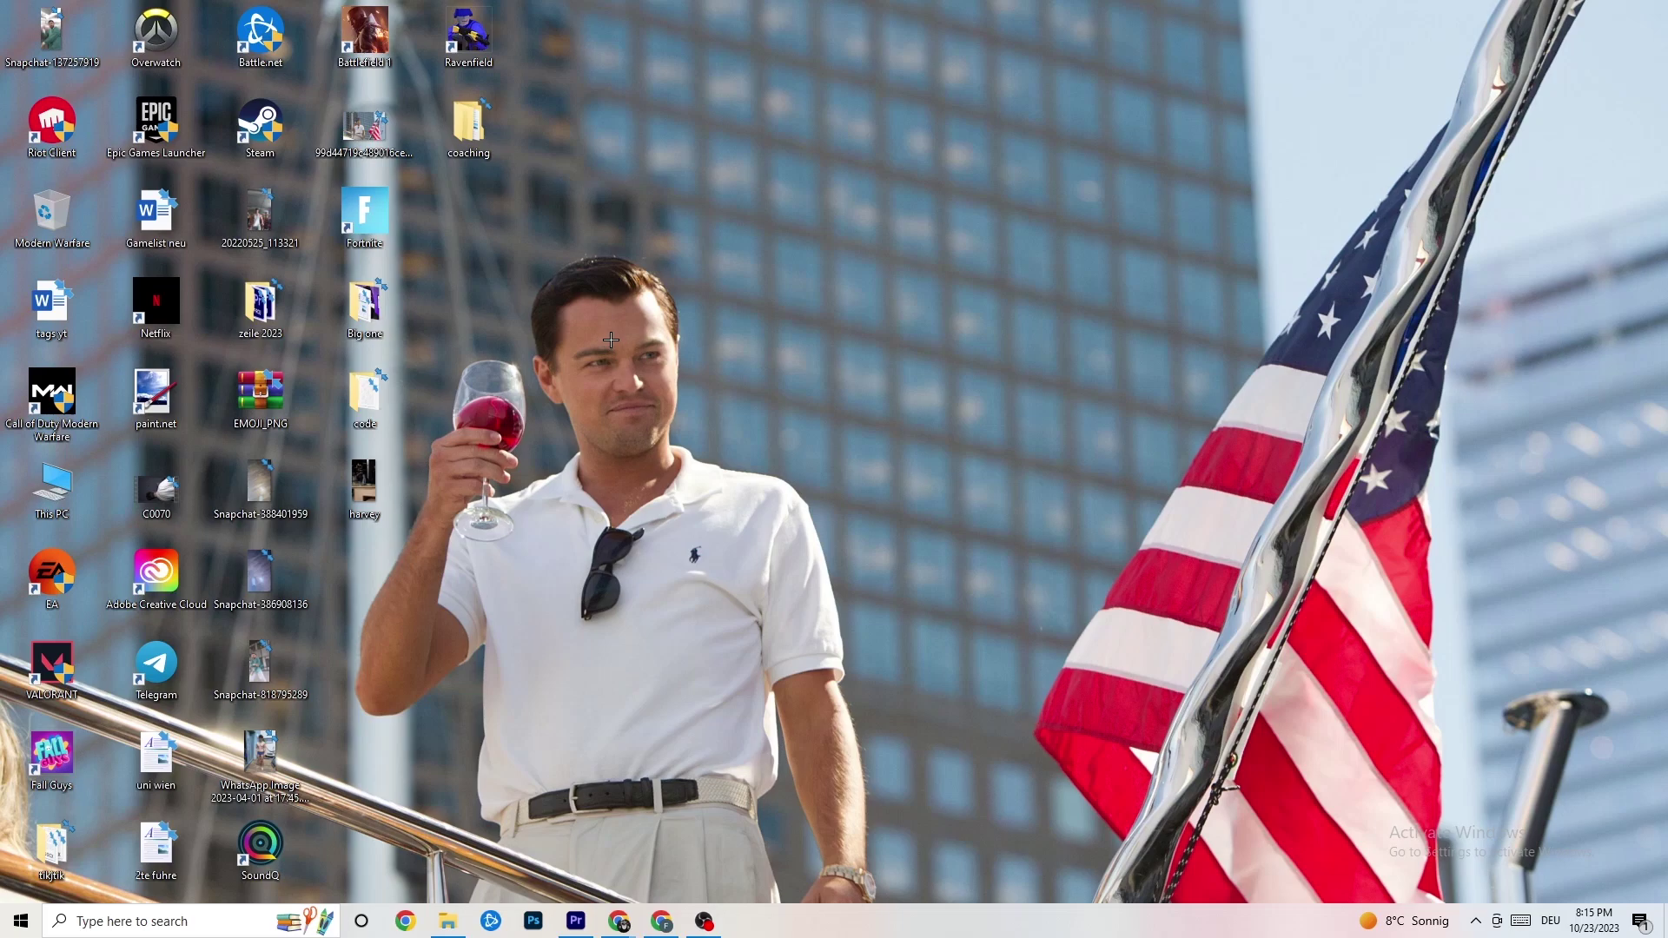
Show the sleep, shut down and restart choices for the computer and dismiss them without picking one
left_click(21, 920)
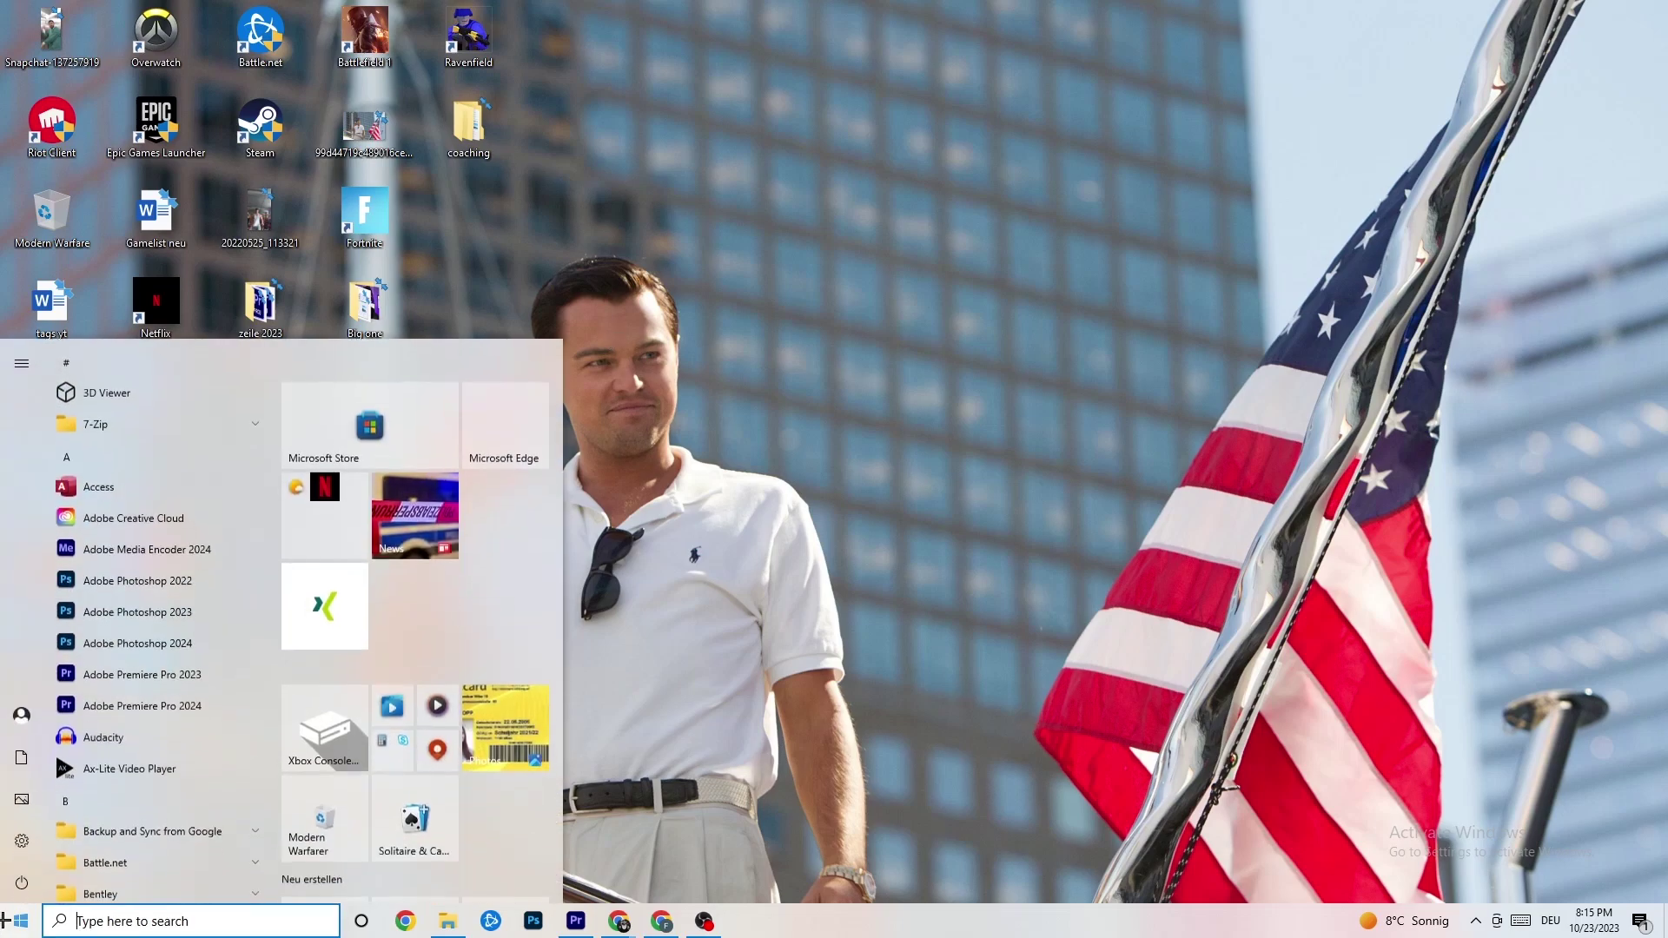
left_click(40, 881)
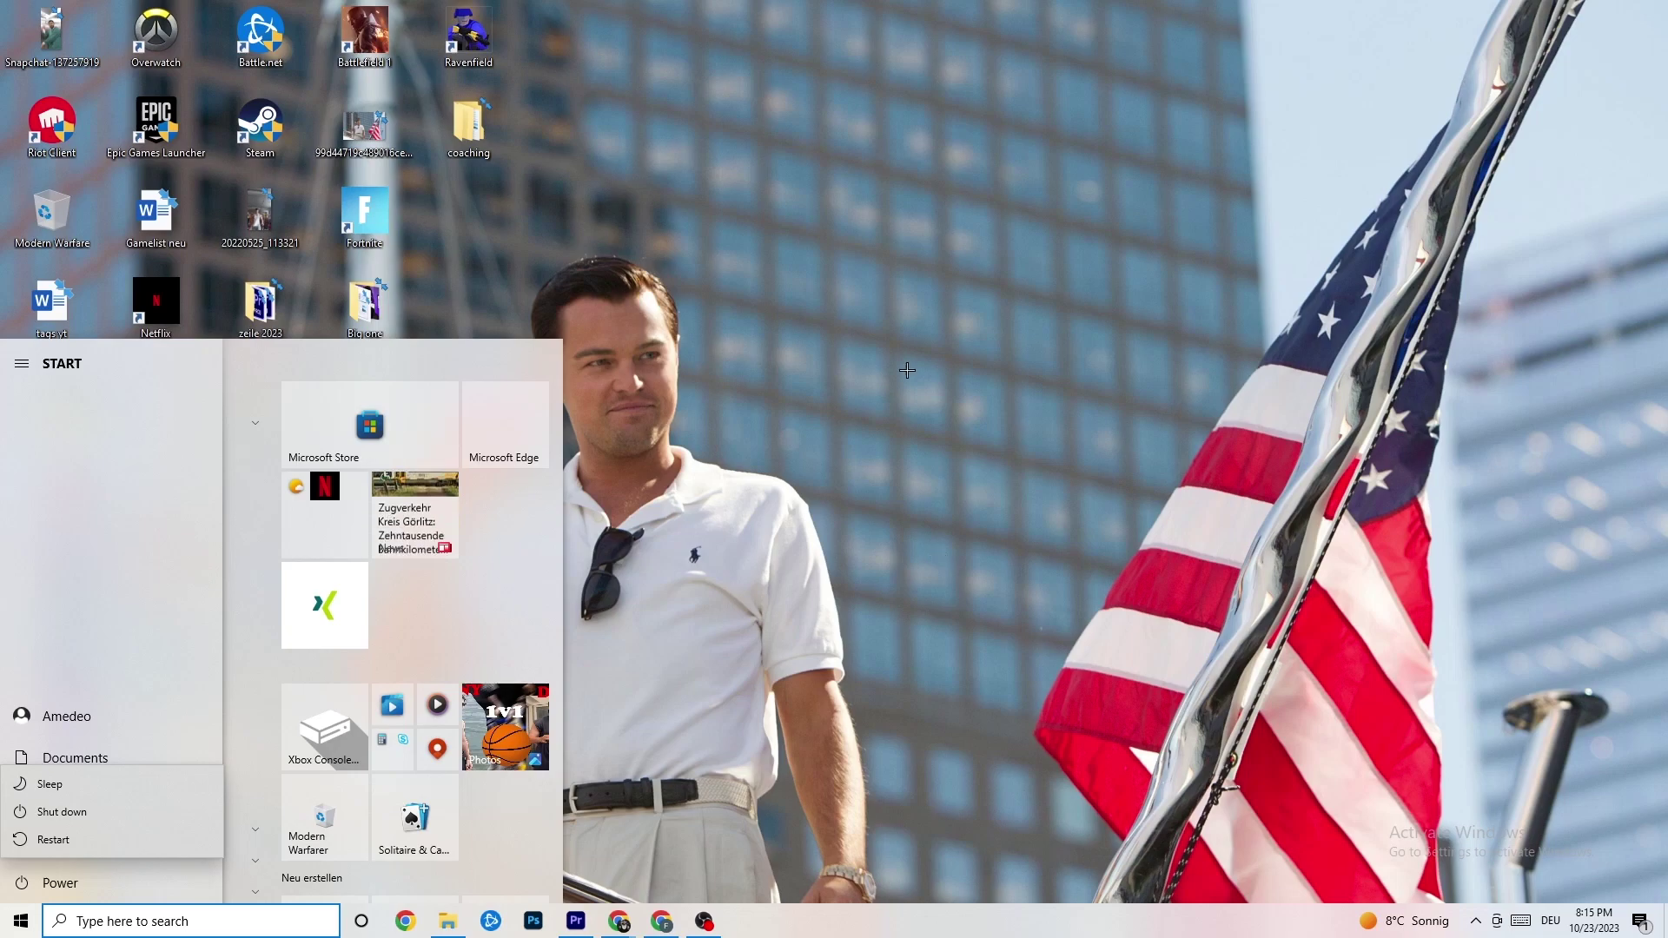
key("Escape")
key("Escape")
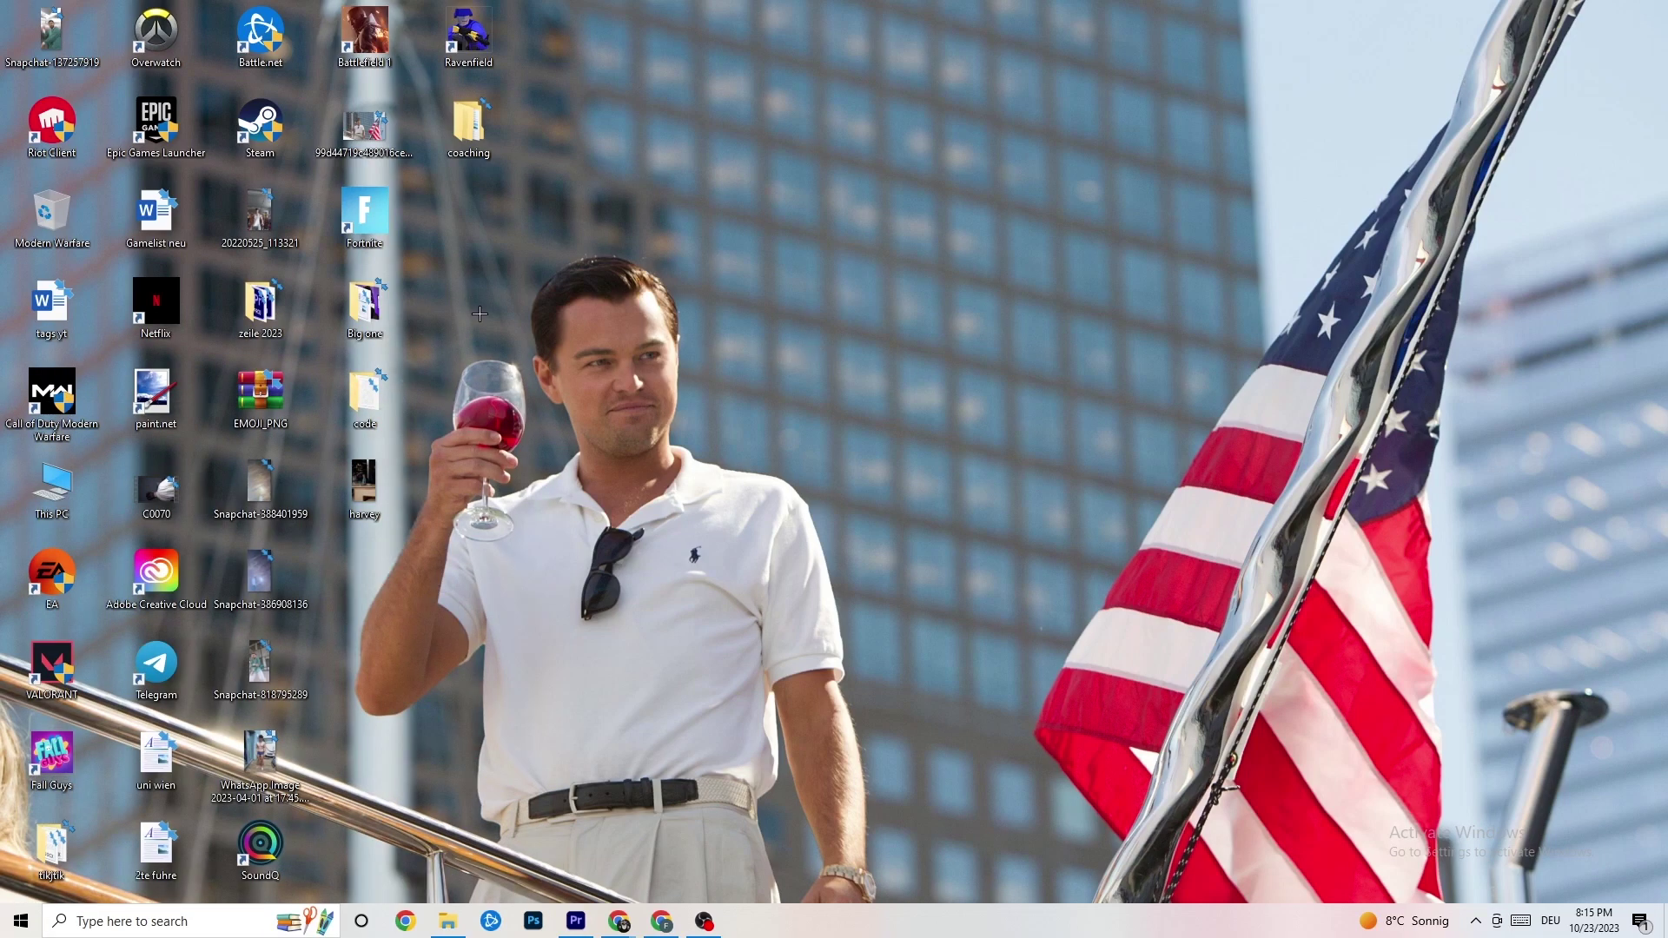